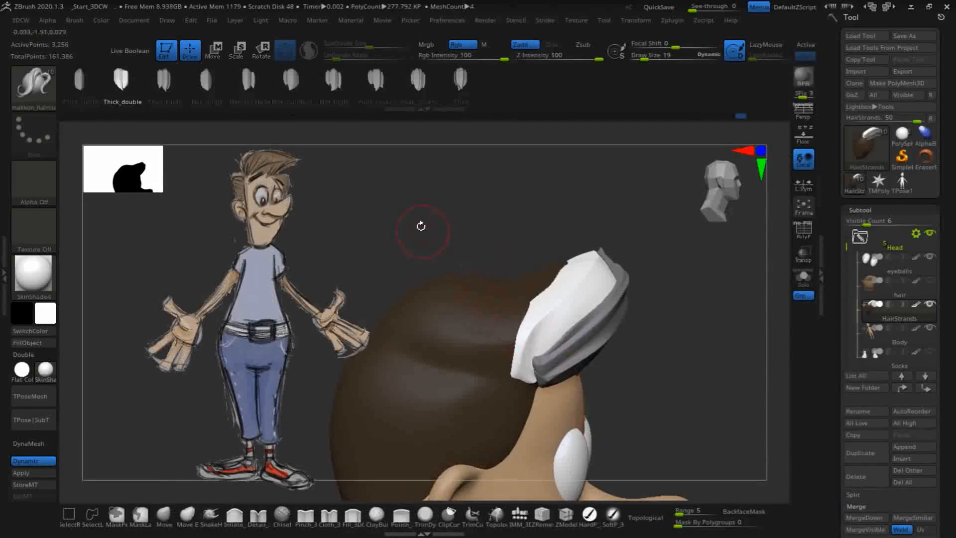
Try a flat double hair strand on the scalp directly behind the existing front strands.
drag(498, 230, 483, 278)
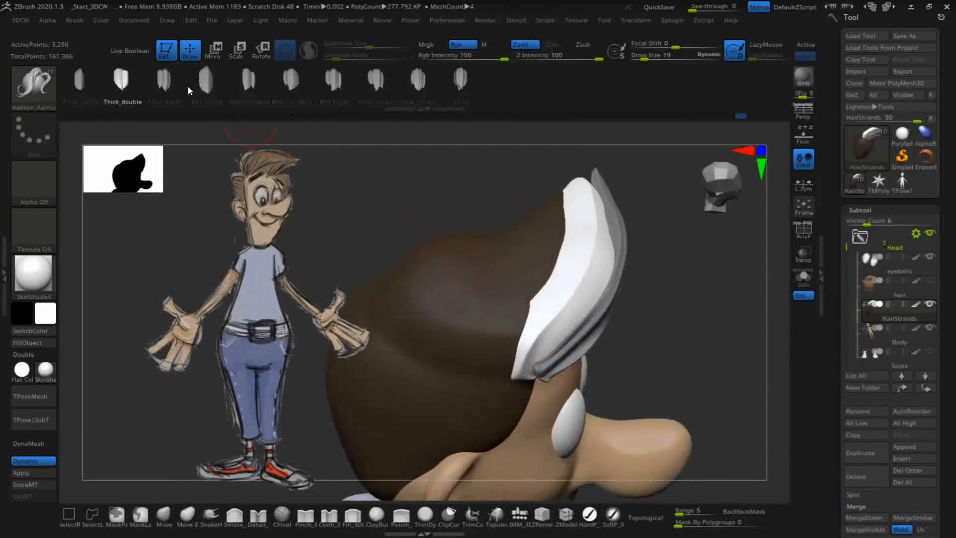
click(249, 77)
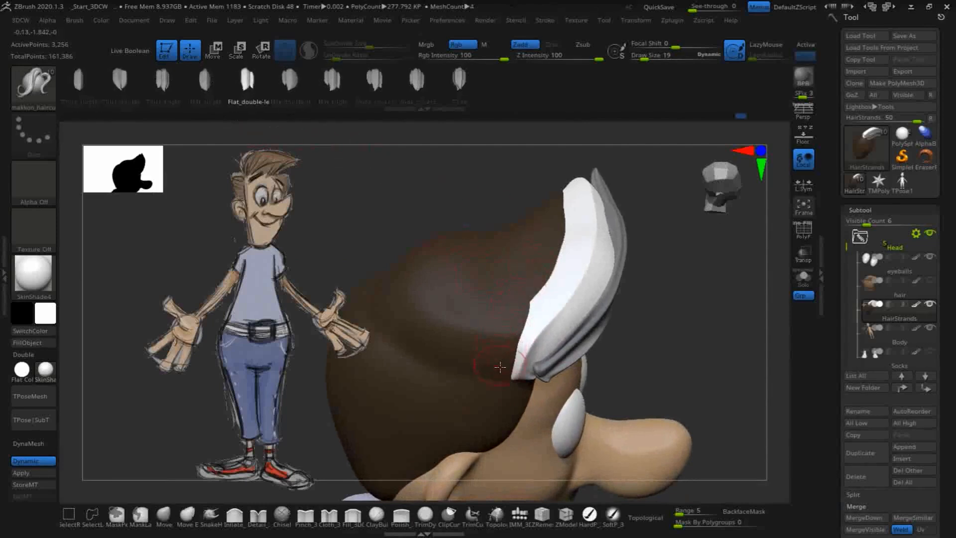
drag(713, 279, 692, 224)
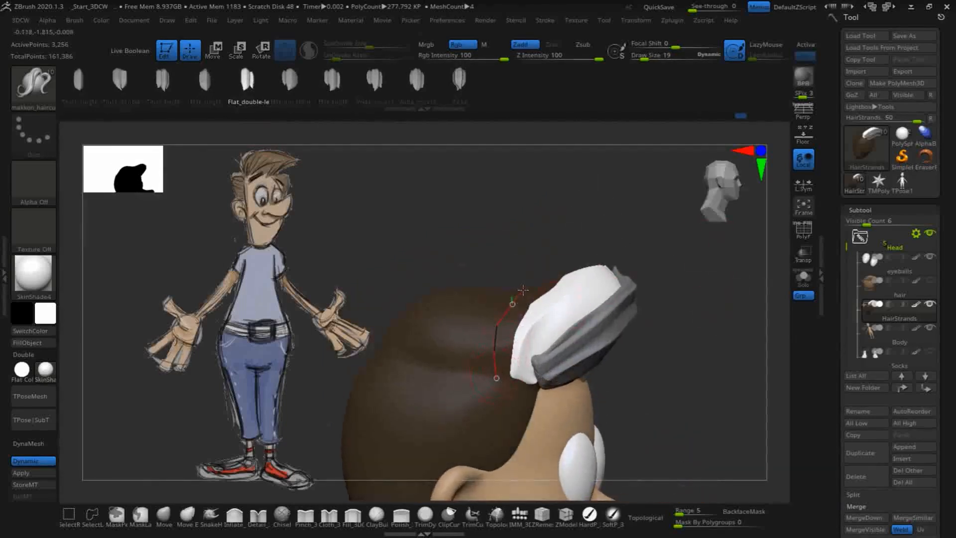
drag(523, 290, 524, 287)
drag(600, 203, 578, 269)
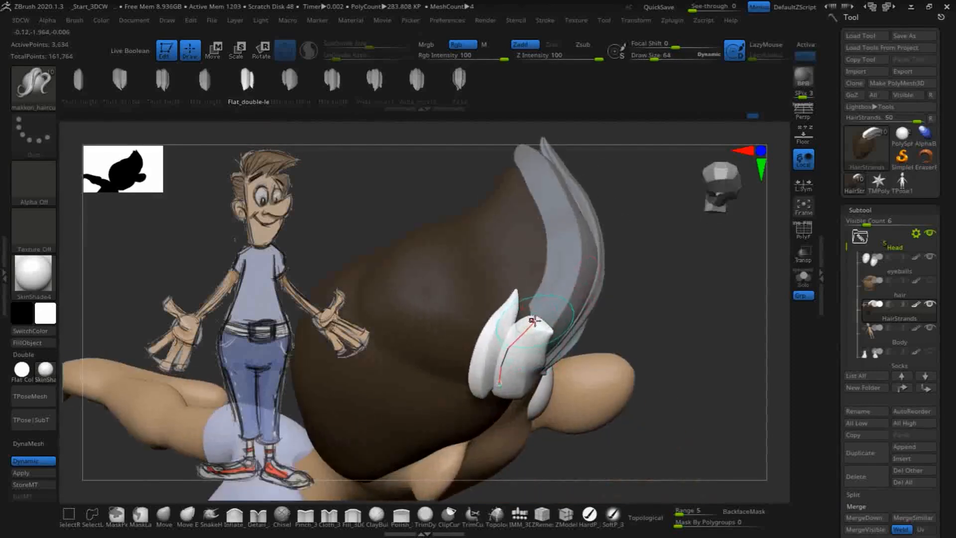
Reduce the draw size to 19 and lengthen the flat double strand upward alongside the front strands.
key(bracketleft)
key(bracketleft)
key(bracketleft)
key(bracketleft)
key(bracketleft)
drag(535, 255, 535, 253)
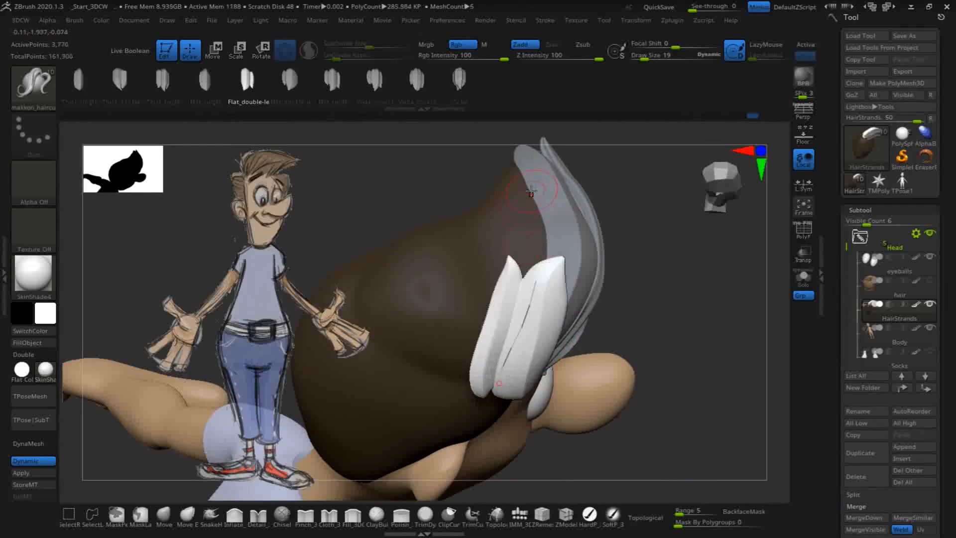
Bend the root and lower part of the flat double strand to follow the scalp beside the front strands.
mouse_move(711, 282)
mouse_down()
mouse_move(704, 342)
mouse_move(506, 258)
mouse_move(499, 230)
mouse_up()
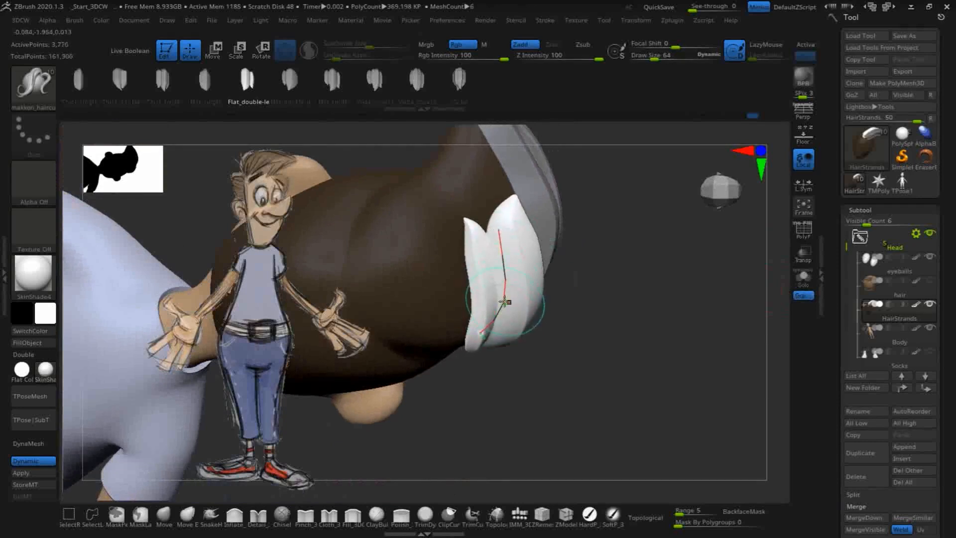
drag(504, 301, 493, 308)
mouse_move(586, 340)
mouse_down()
mouse_move(508, 379)
mouse_move(498, 343)
mouse_move(506, 375)
mouse_up()
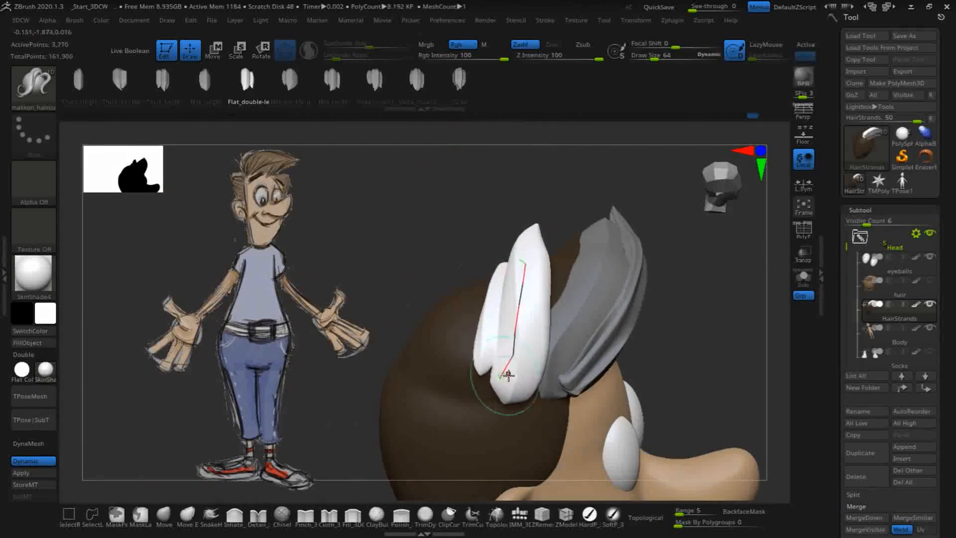
drag(698, 332, 623, 353)
drag(498, 374, 491, 377)
mouse_move(605, 362)
mouse_down()
mouse_move(518, 366)
mouse_move(640, 207)
mouse_up()
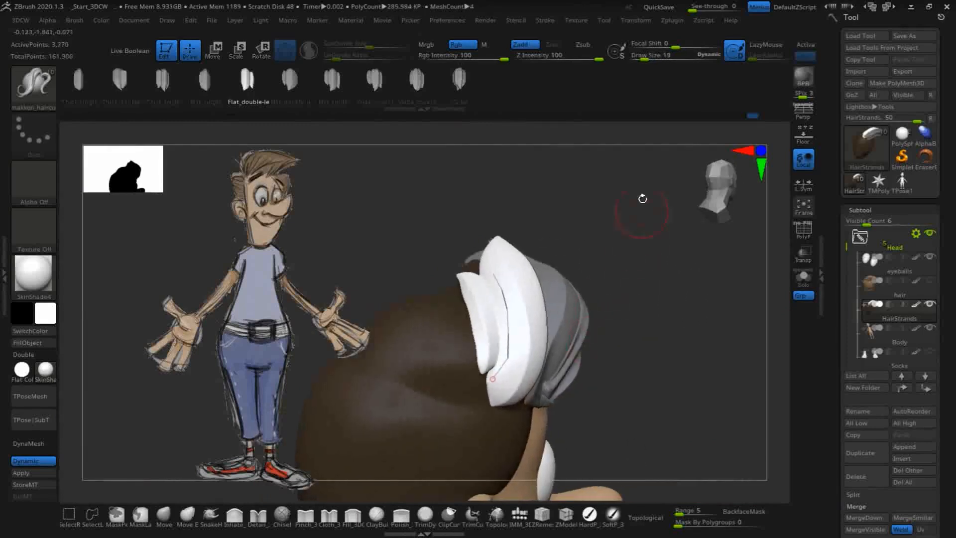
mouse_move(653, 299)
mouse_down()
mouse_move(645, 335)
mouse_move(693, 353)
mouse_move(691, 337)
mouse_move(632, 320)
mouse_up()
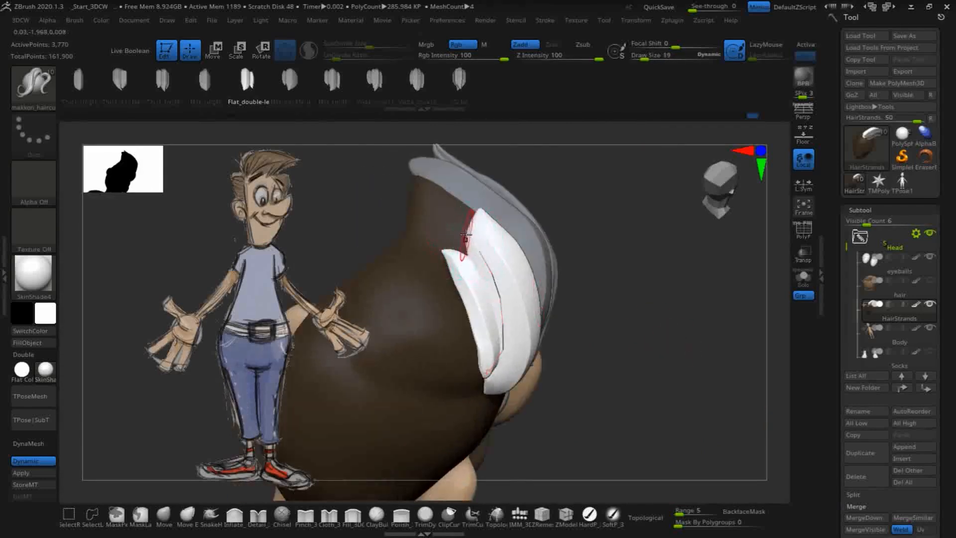
Try a second strand from the tip, undo it, and extend the existing double strand's tip instead.
drag(407, 193, 410, 181)
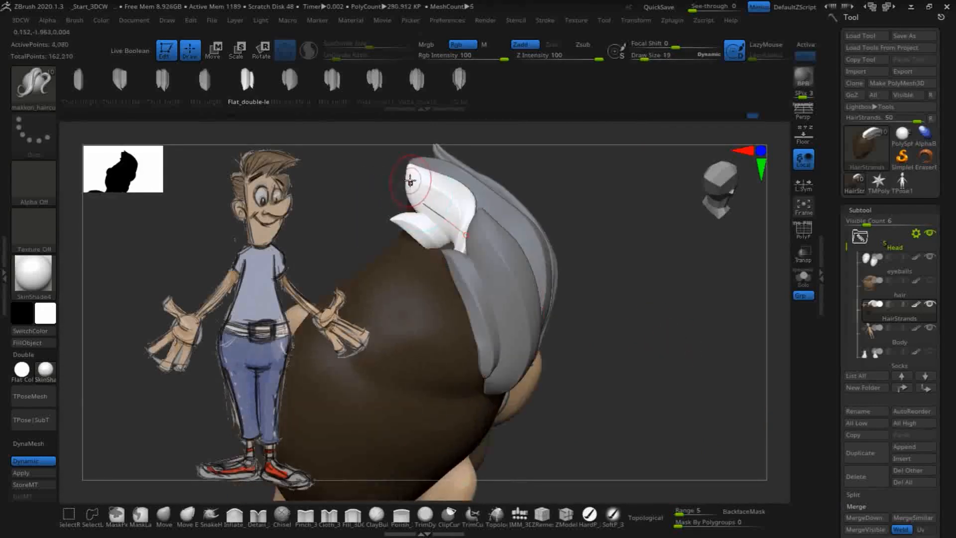
key(ctrl+z)
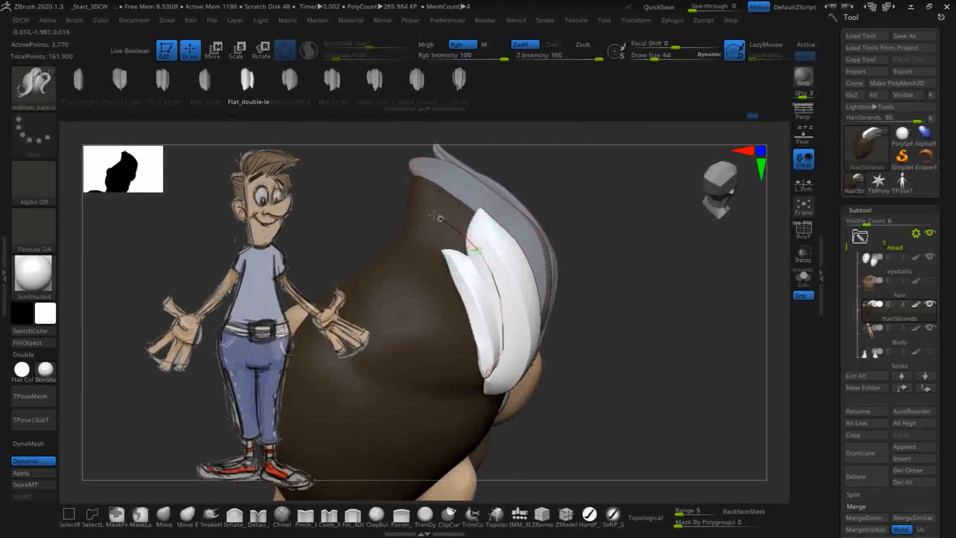
drag(408, 199, 404, 189)
drag(634, 222, 518, 225)
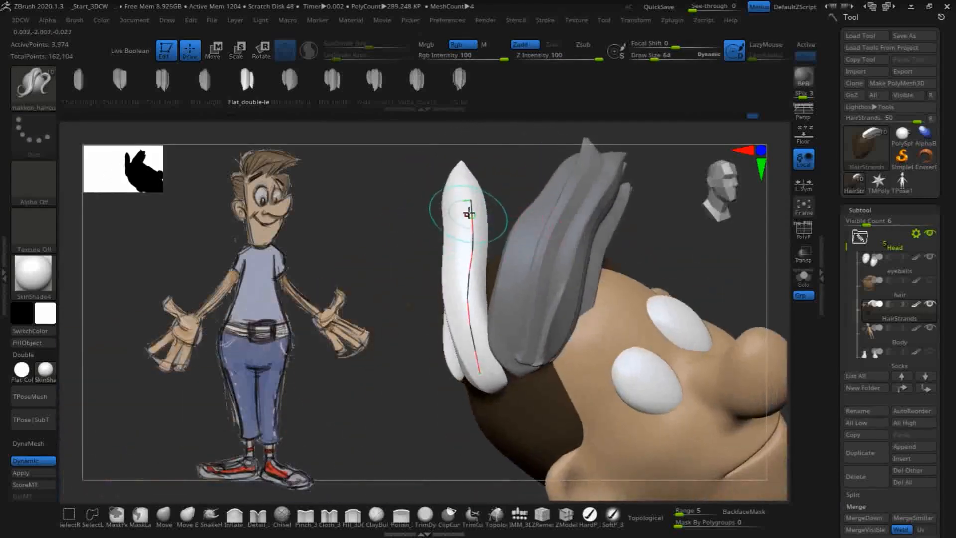
mouse_move(471, 200)
mouse_down()
mouse_move(497, 199)
mouse_move(474, 201)
mouse_move(502, 186)
mouse_up()
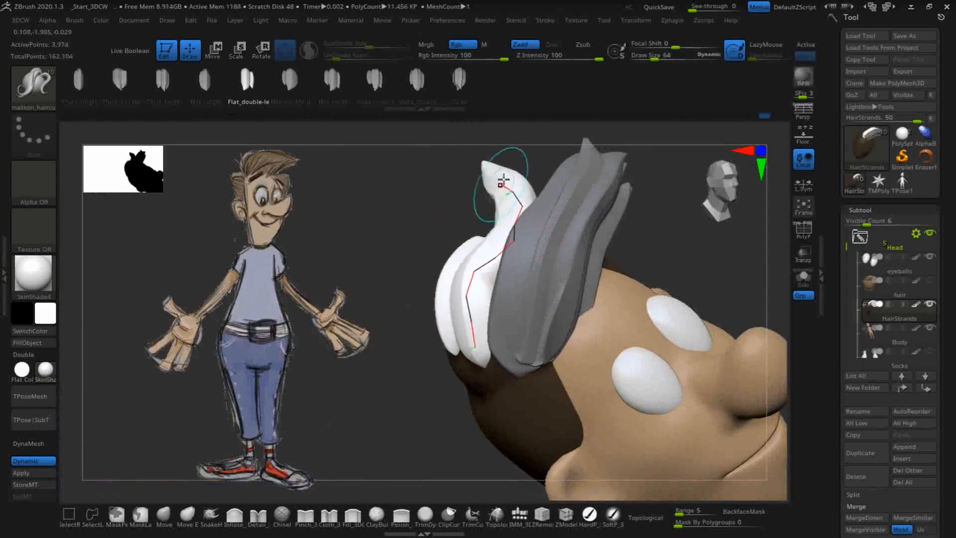
Sweep the double strand's tip across the top of the quiff and adjust its middle to follow the hair base.
drag(691, 255, 504, 215)
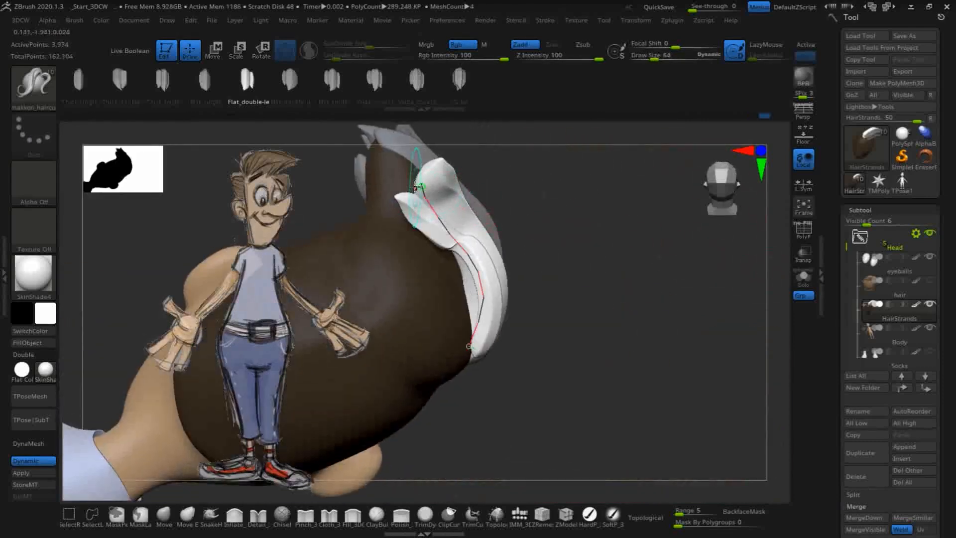
mouse_move(420, 183)
mouse_down()
mouse_move(386, 160)
mouse_move(375, 171)
mouse_up()
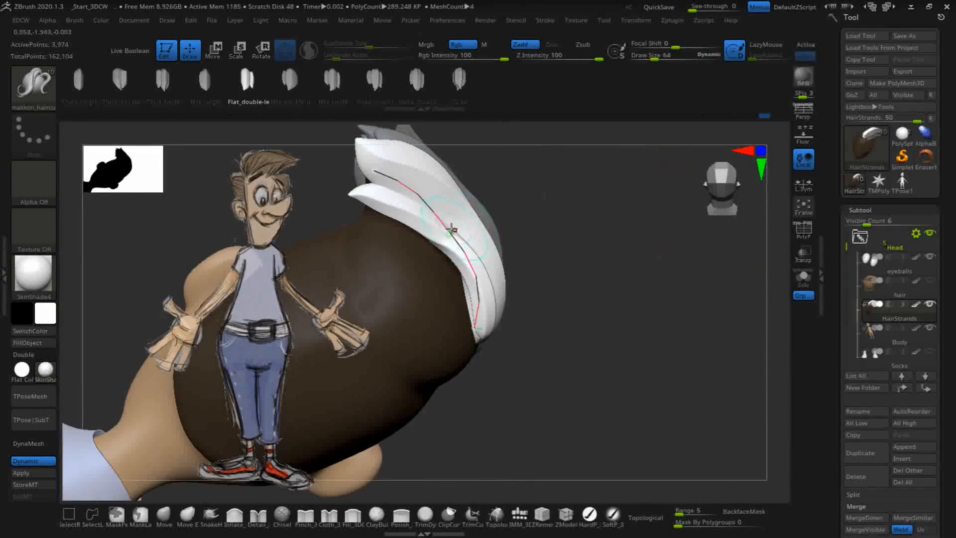
drag(451, 230, 457, 225)
drag(419, 197, 422, 199)
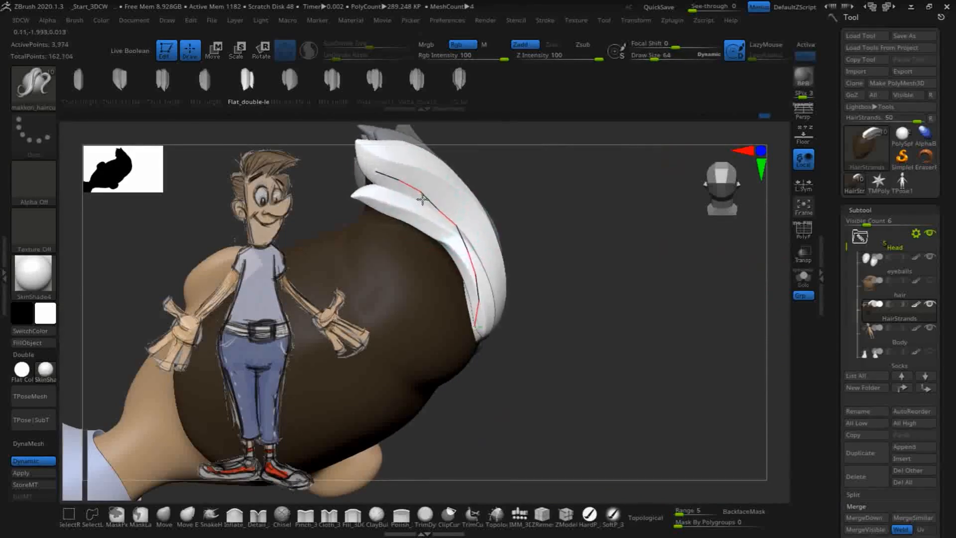
drag(465, 254, 453, 270)
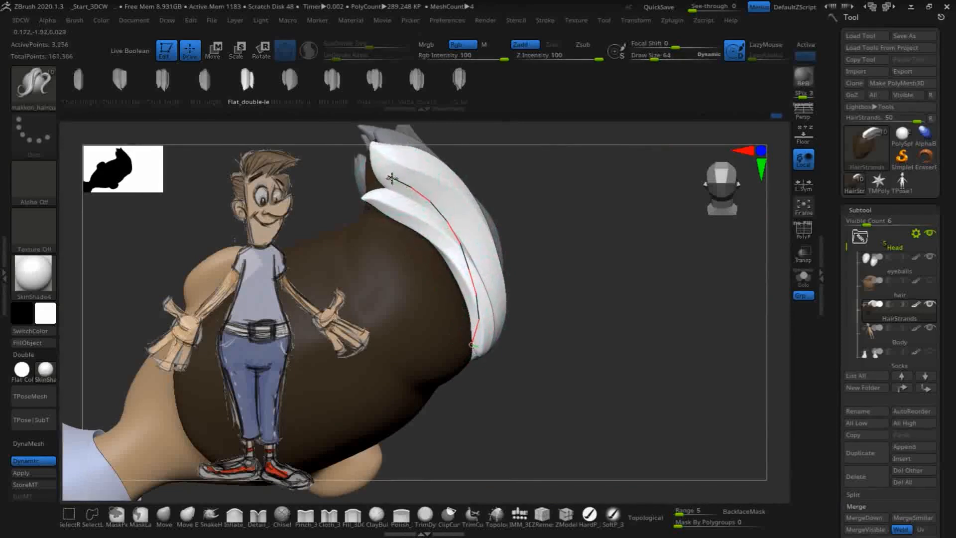
Undo the stray strand on the nose and reshape the long double strand's tip and middle along the front strands.
mouse_move(574, 250)
mouse_down()
mouse_move(542, 302)
mouse_move(550, 193)
mouse_up()
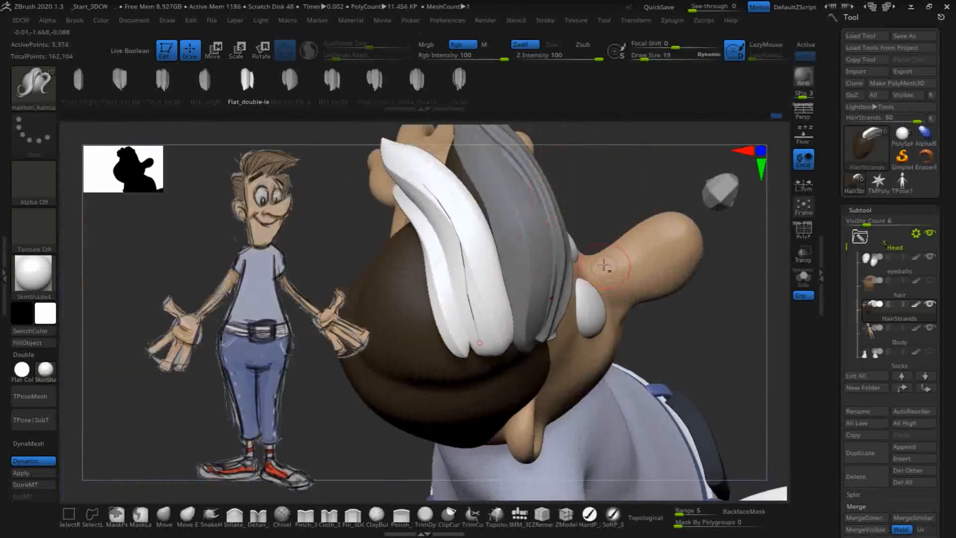
drag(637, 240, 666, 314)
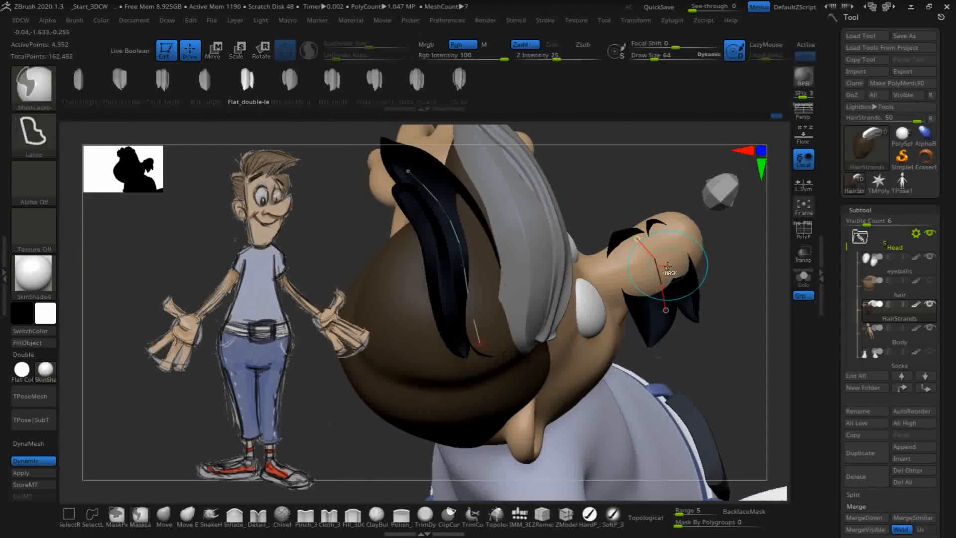
key(ctrl+z)
alt+drag(614, 183, 675, 295)
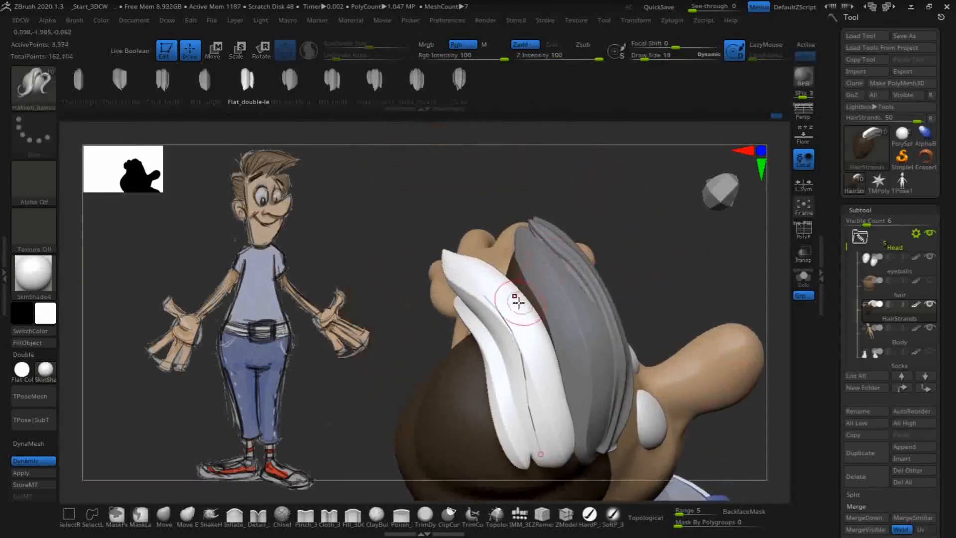
drag(468, 286, 491, 276)
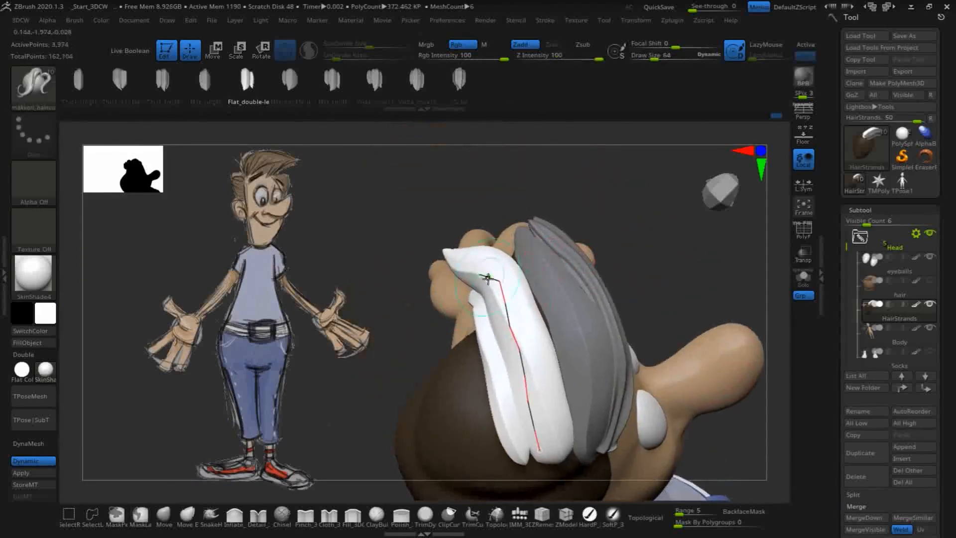
drag(500, 313, 527, 369)
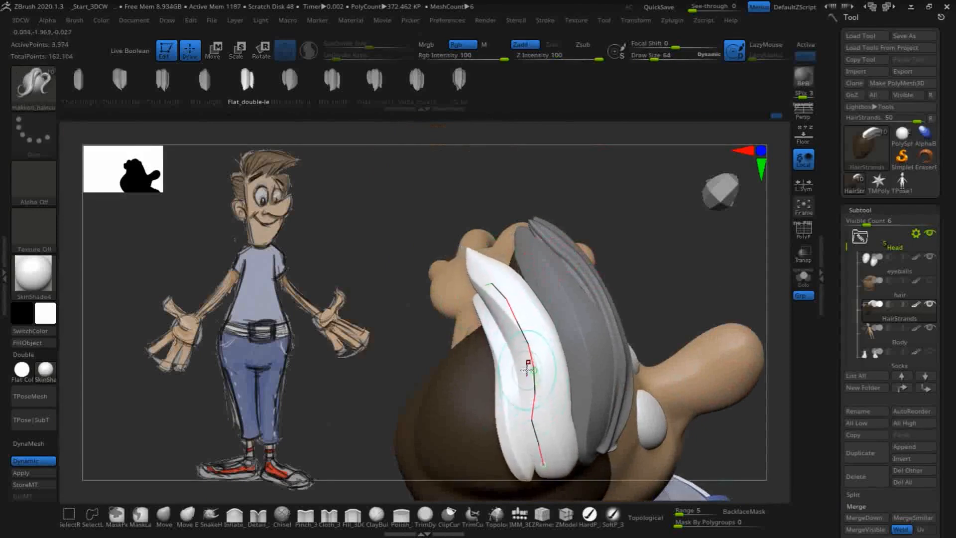
click(489, 276)
Undo the reshaping edits made to the flat double strand, one after another.
drag(672, 256, 648, 225)
shift+drag(670, 300, 667, 264)
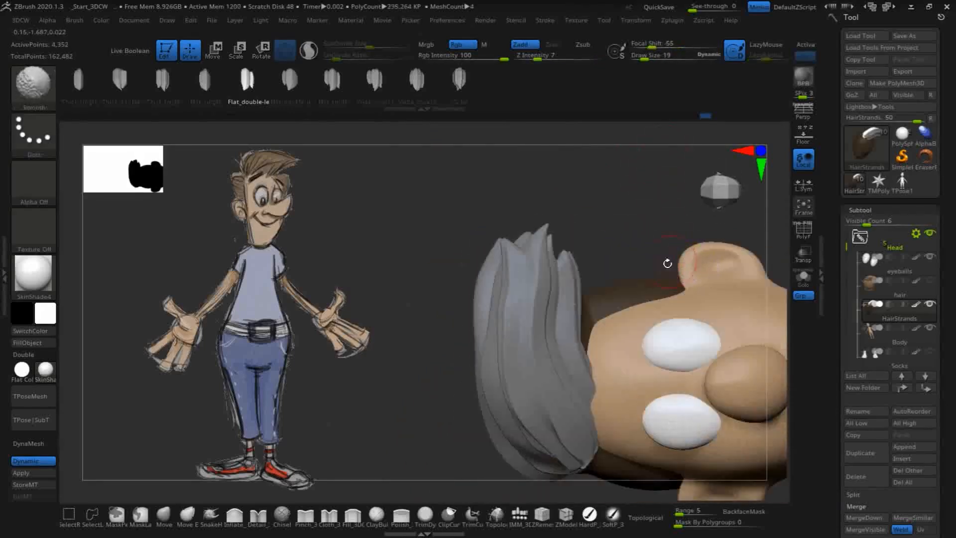
mouse_move(397, 340)
mouse_down()
mouse_move(435, 186)
mouse_move(464, 172)
mouse_up()
mouse_move(741, 238)
mouse_down()
mouse_move(755, 243)
mouse_move(753, 199)
mouse_up()
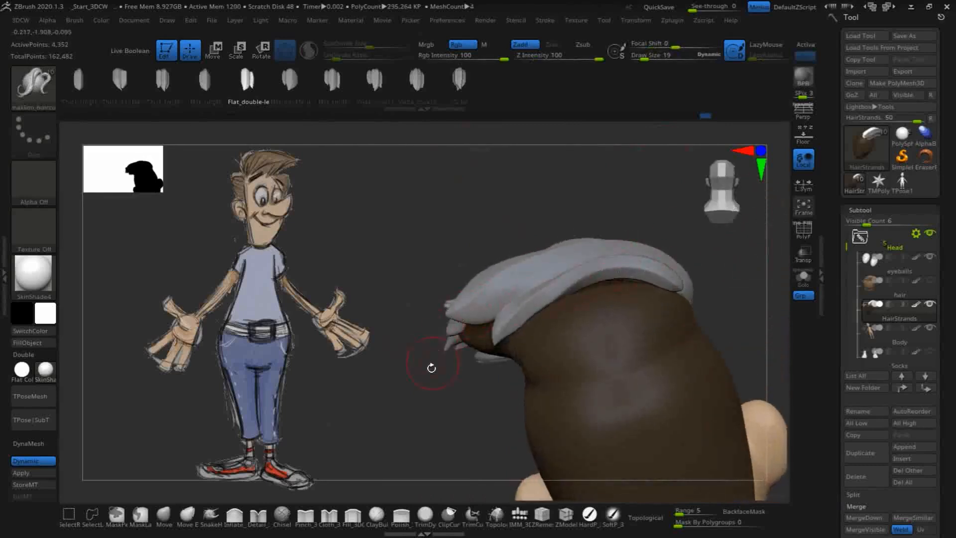
mouse_move(431, 367)
mouse_down()
mouse_move(450, 420)
mouse_move(709, 245)
mouse_move(695, 283)
mouse_move(523, 323)
mouse_move(582, 293)
mouse_up()
key(ctrl)
key(ctrl+z)
key(ctrl+z)
key(ctrl+z)
key(ctrl+z)
key(ctrl+z)
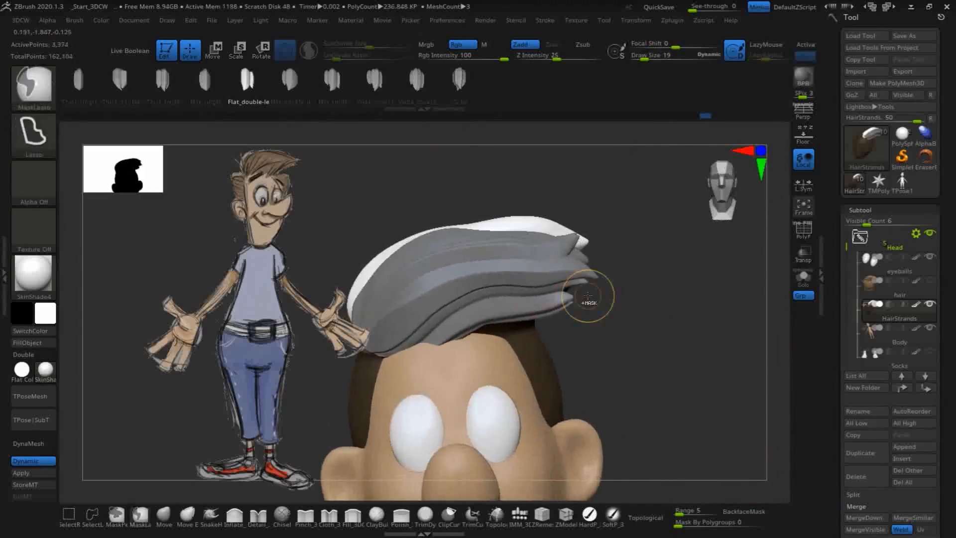
key(ctrl+z)
key(ctrl+z)
key(ctrl+z)
key(ctrl+z)
key(ctrl+z)
key(ctrl+z)
key(ctrl+z)
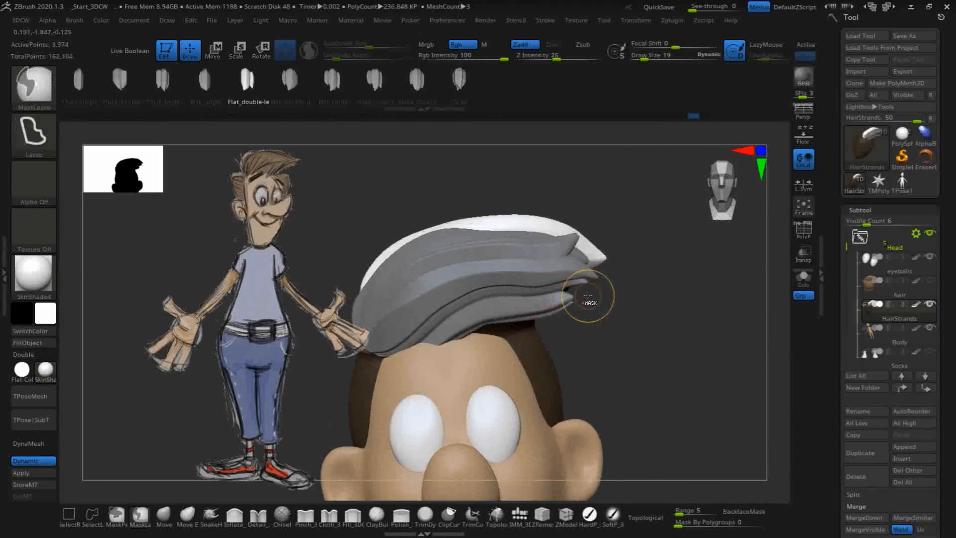
key(ctrl+z)
key(ctrl+z)
key(ctrl+z)
key(ctrl+z)
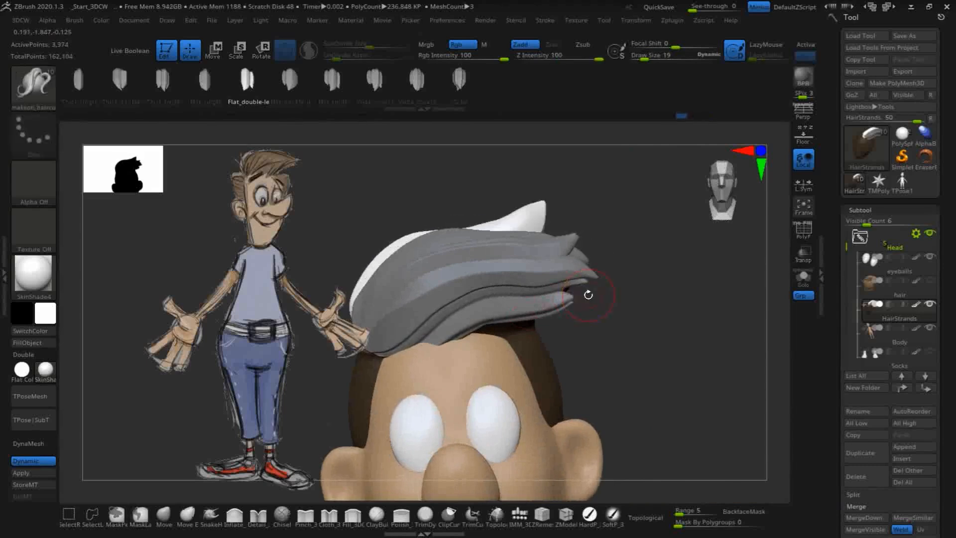
Step back through the undo history until the flat double strand is removed from the scalp.
drag(620, 211, 700, 240)
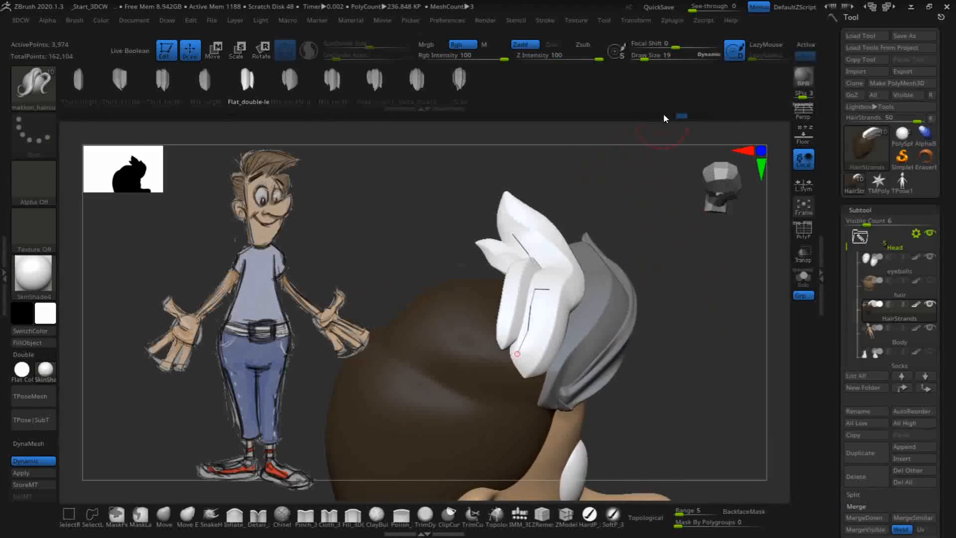
key(ctrl+z)
key(ctrl+z)
key(ctrl+z)
key(ctrl+z)
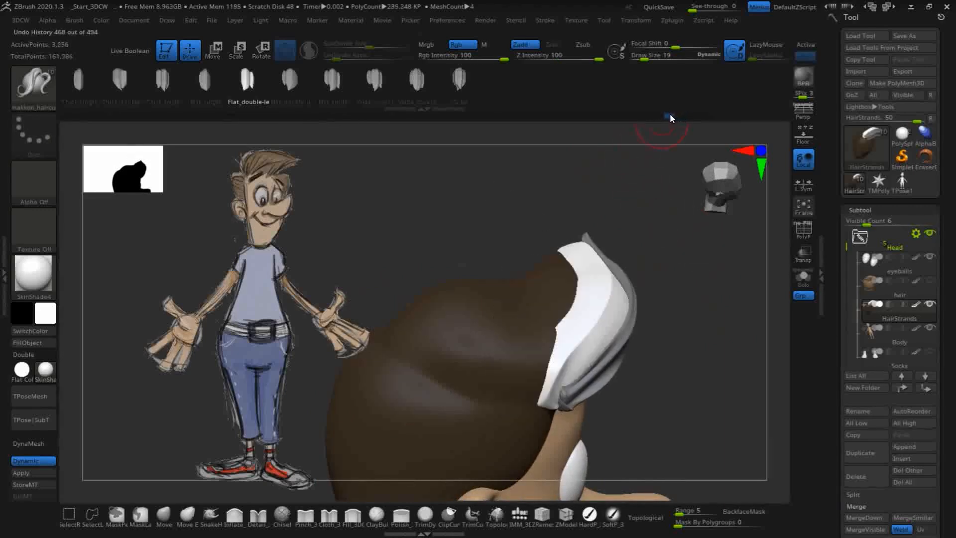
key(ctrl+shift+z)
key(ctrl+z)
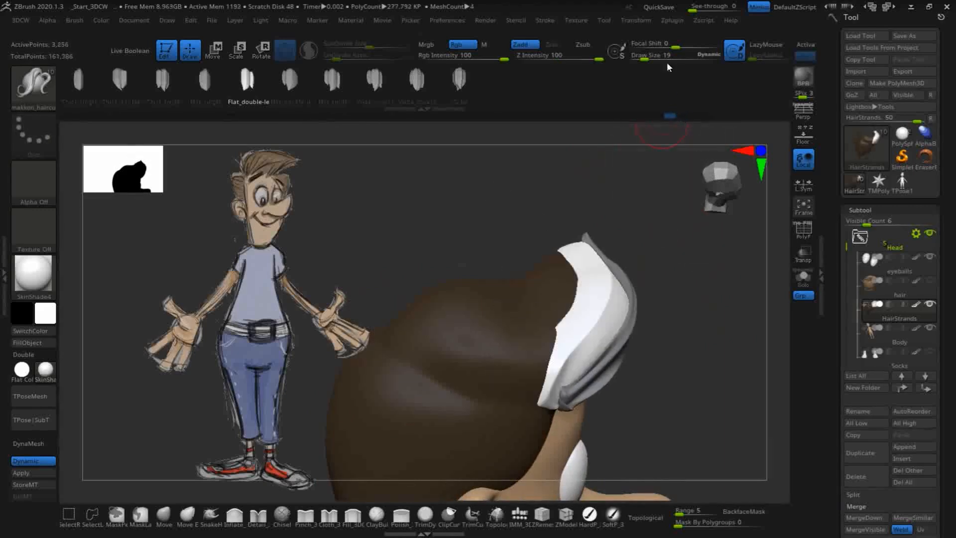
Draw a Flat_single hair strand on the scalp behind the existing front strands.
drag(704, 352, 670, 334)
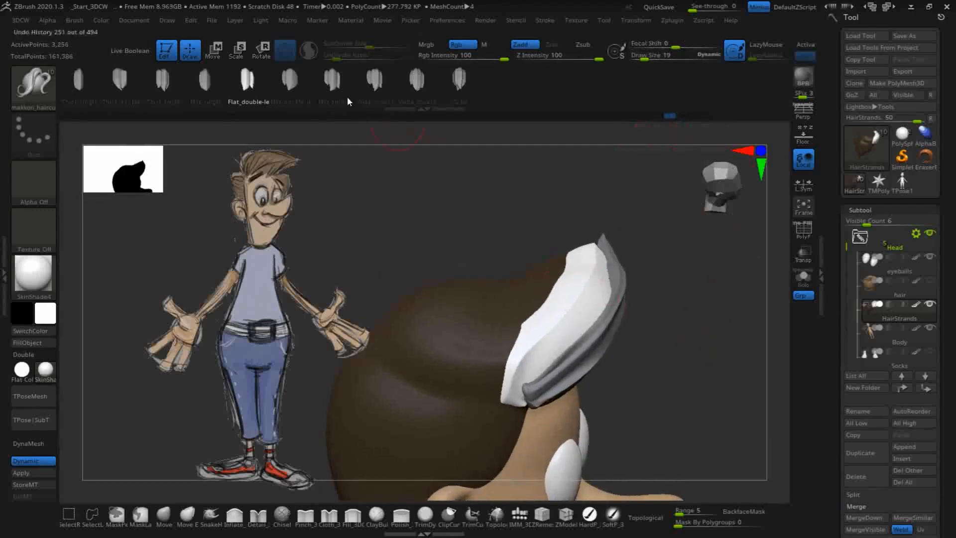
click(202, 85)
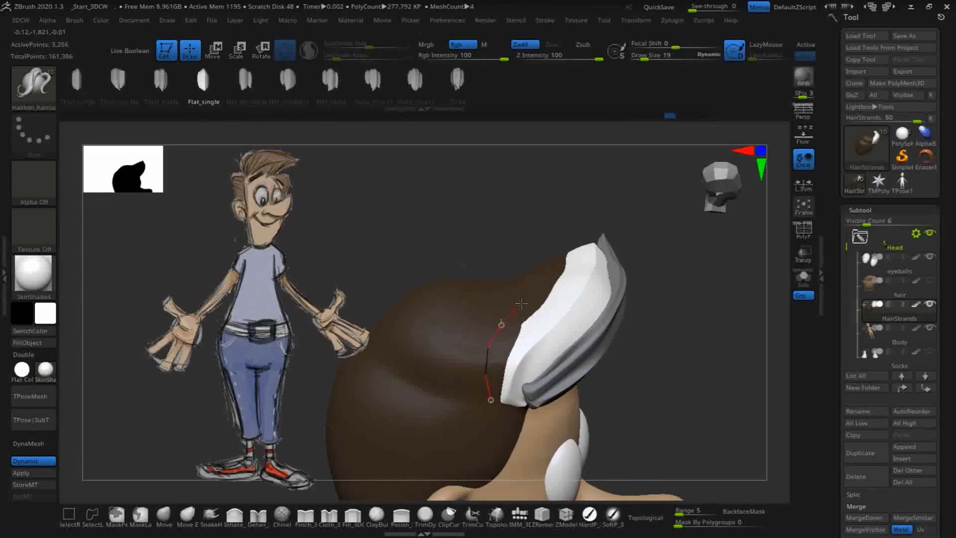
drag(547, 264, 550, 257)
click(554, 297)
drag(474, 210, 518, 238)
Draw another Flat_single strand on the scalp behind the last one and bend its tip back over the top of the head.
drag(553, 301, 544, 207)
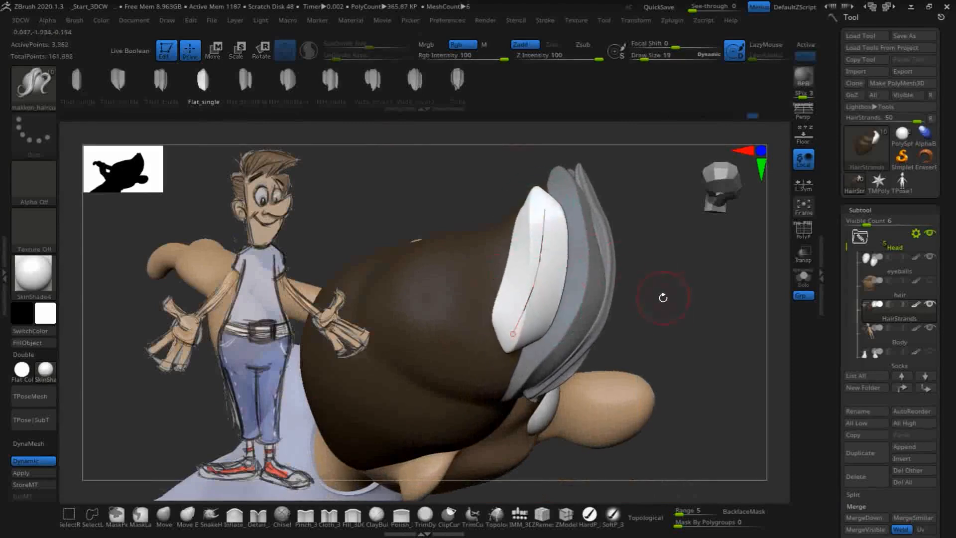
mouse_move(664, 297)
mouse_down()
mouse_move(691, 314)
mouse_move(701, 299)
mouse_up()
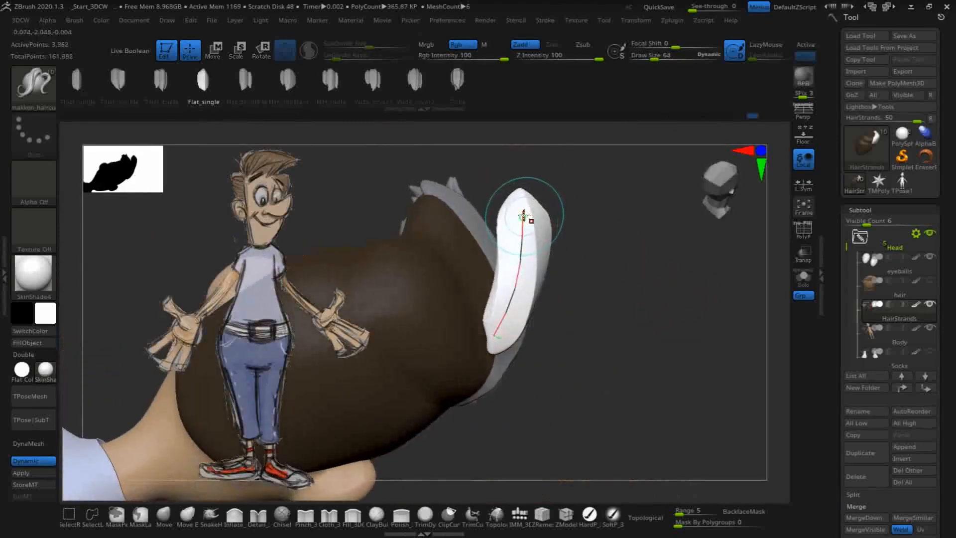
drag(524, 216, 420, 209)
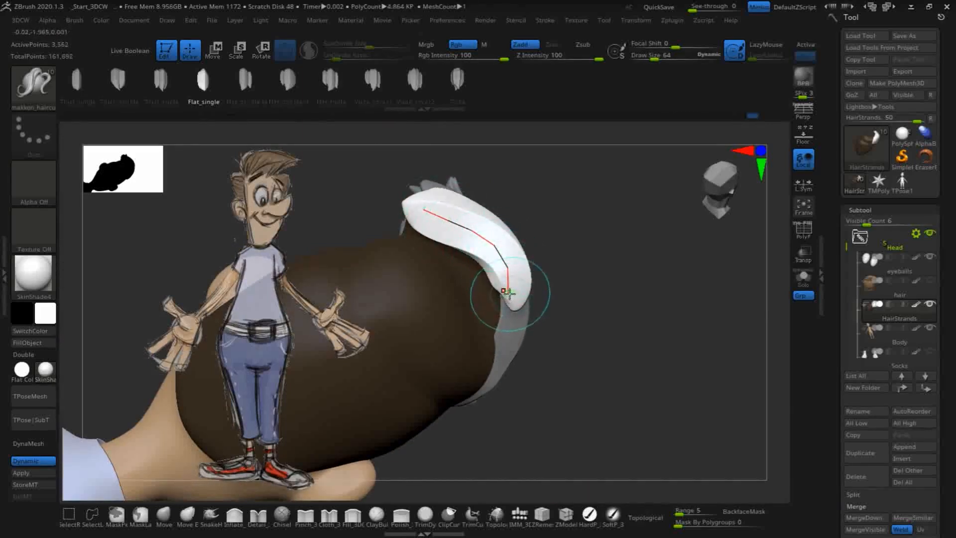
drag(508, 293, 499, 344)
drag(491, 260, 457, 252)
Pull the new strand's tip and middle forward so it lies against the neighbouring front strand.
mouse_move(640, 331)
mouse_down()
mouse_move(580, 377)
mouse_move(570, 370)
mouse_up()
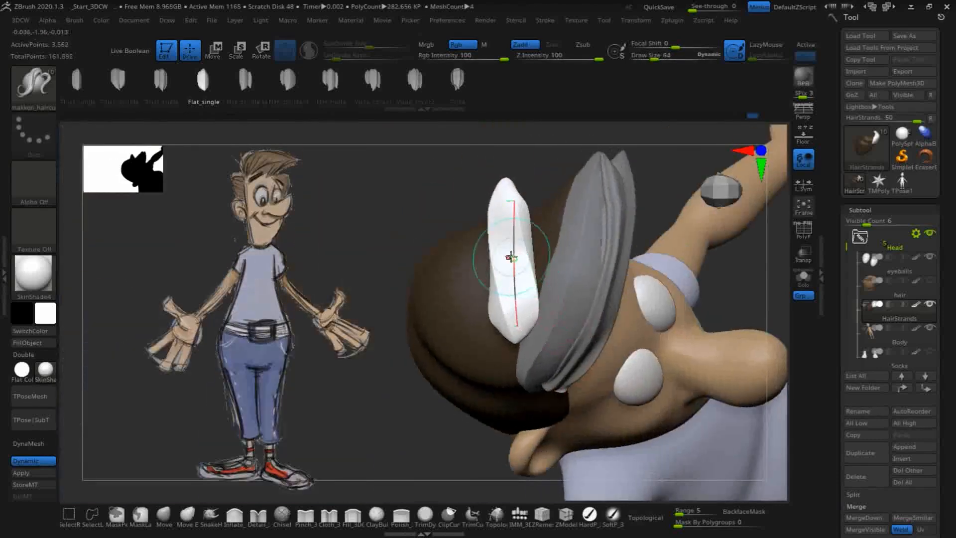
drag(542, 251, 571, 176)
drag(541, 244, 543, 246)
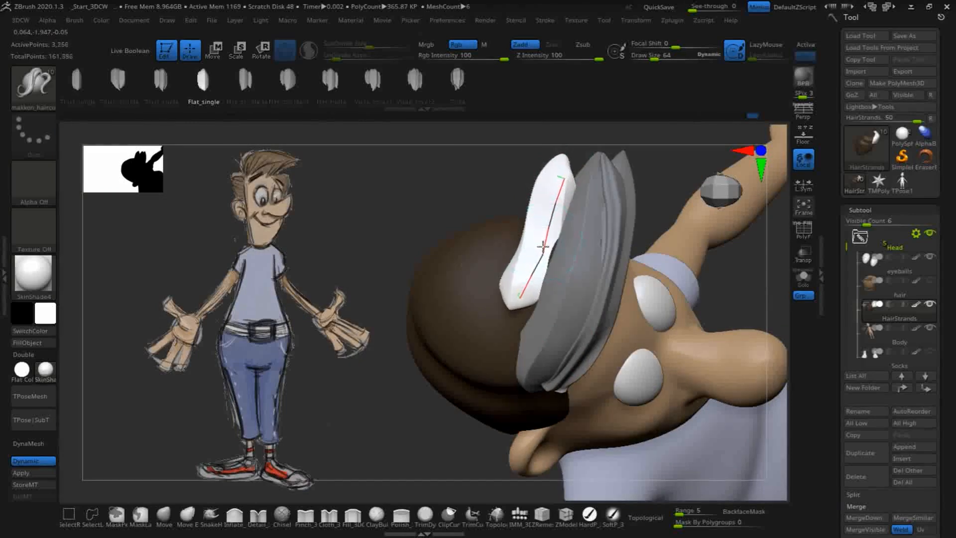
drag(661, 199, 680, 153)
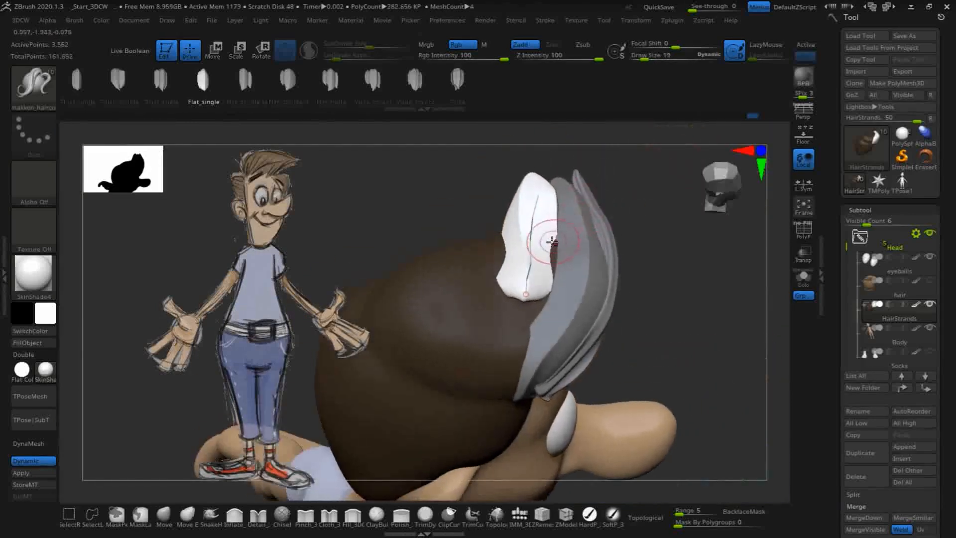
Sweep the strand's tip backward and adjust its middle to follow the curve of the strands in front.
drag(653, 202, 670, 179)
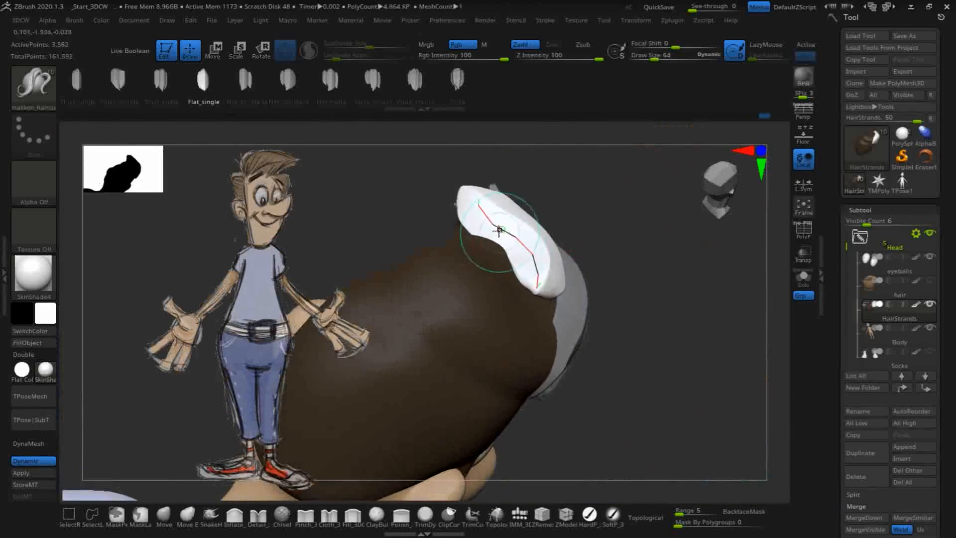
drag(472, 214, 468, 216)
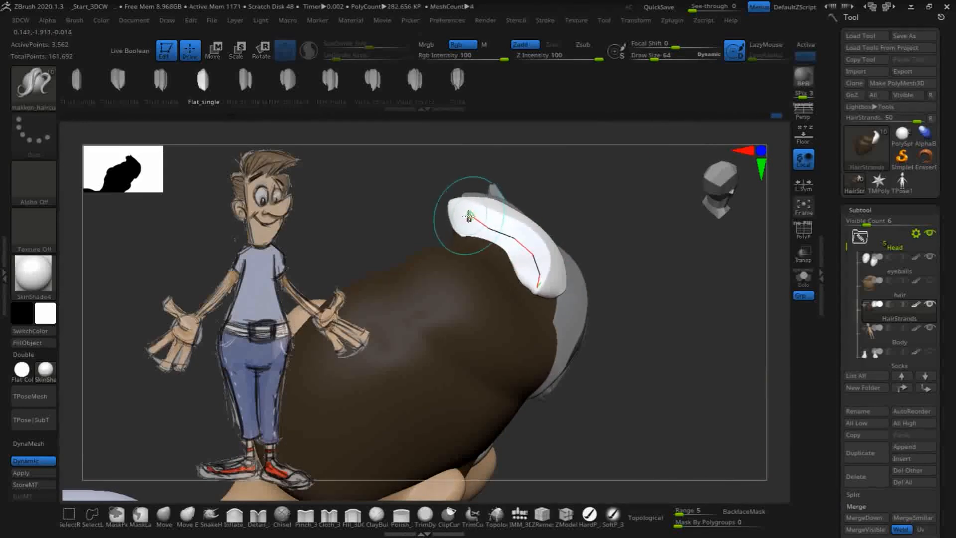
drag(633, 269, 538, 226)
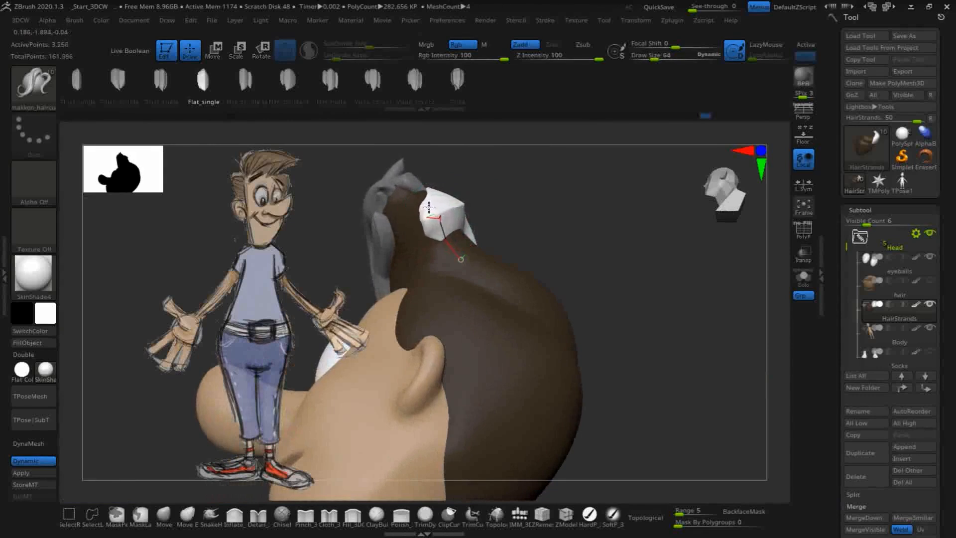
drag(429, 208, 447, 207)
drag(540, 218, 359, 227)
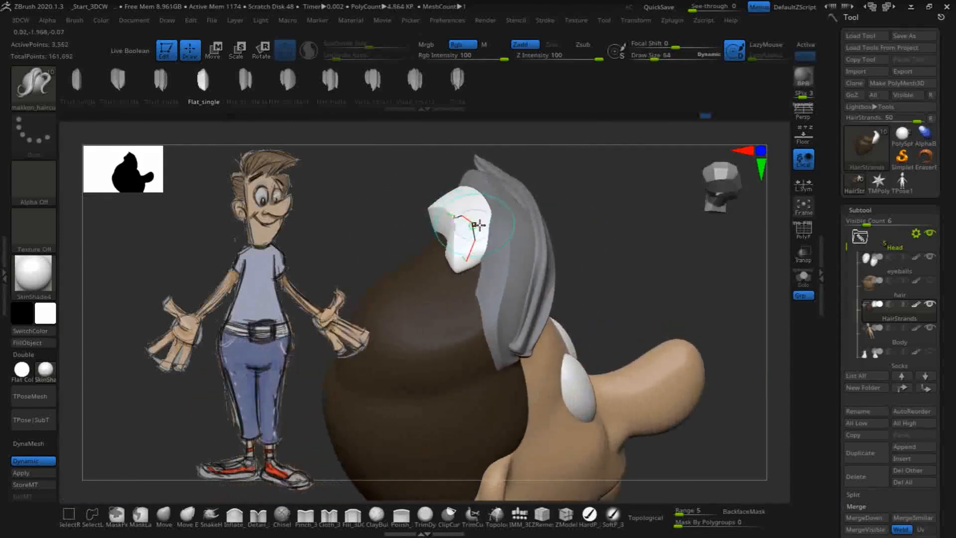
drag(599, 194, 627, 165)
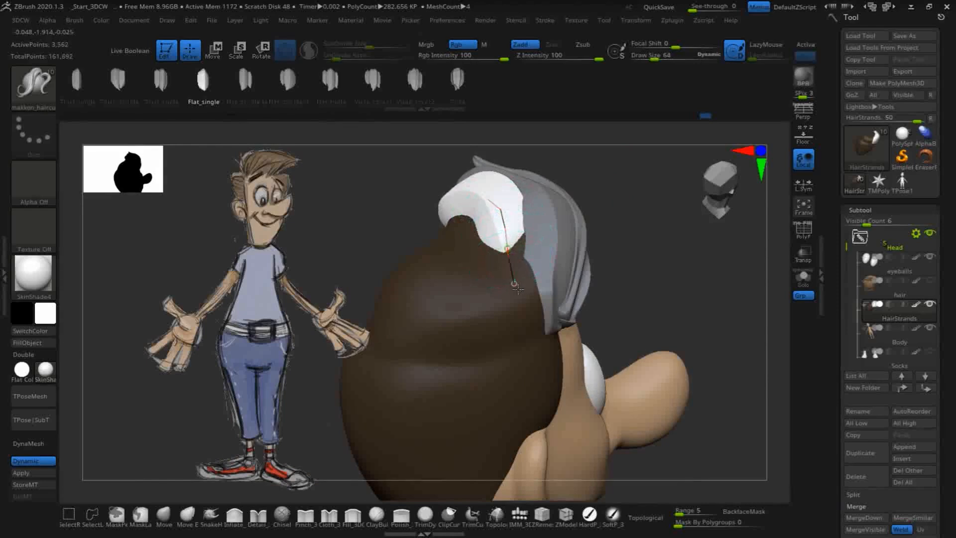
Extend the strand's root down along the front strands to the temple and settle its lower end on the scalp.
drag(535, 336, 535, 334)
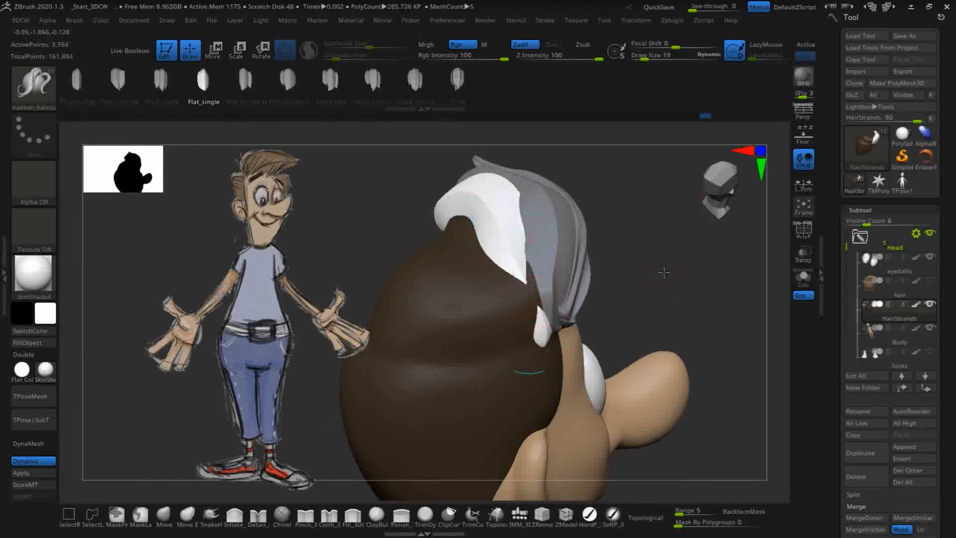
drag(664, 273, 630, 279)
drag(525, 296, 508, 287)
drag(672, 243, 712, 228)
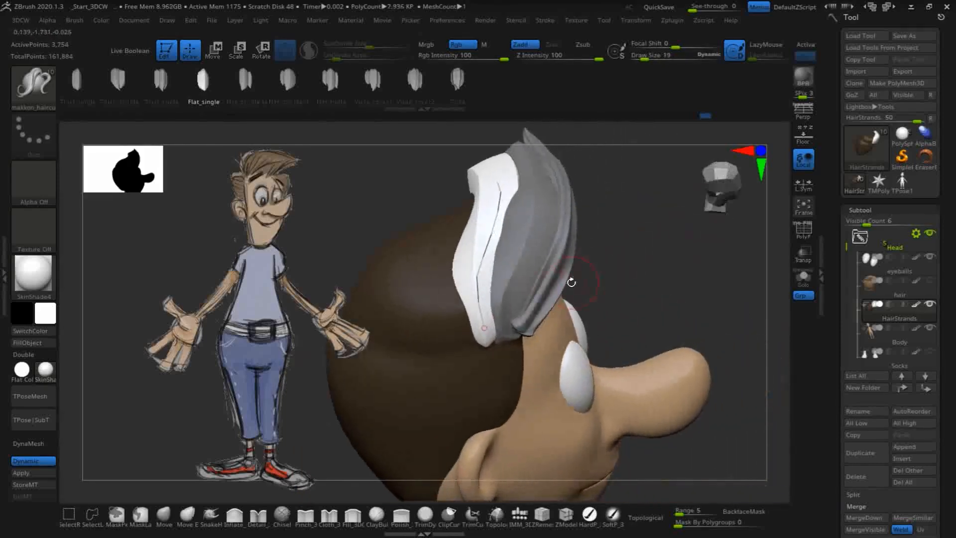
drag(485, 329, 491, 332)
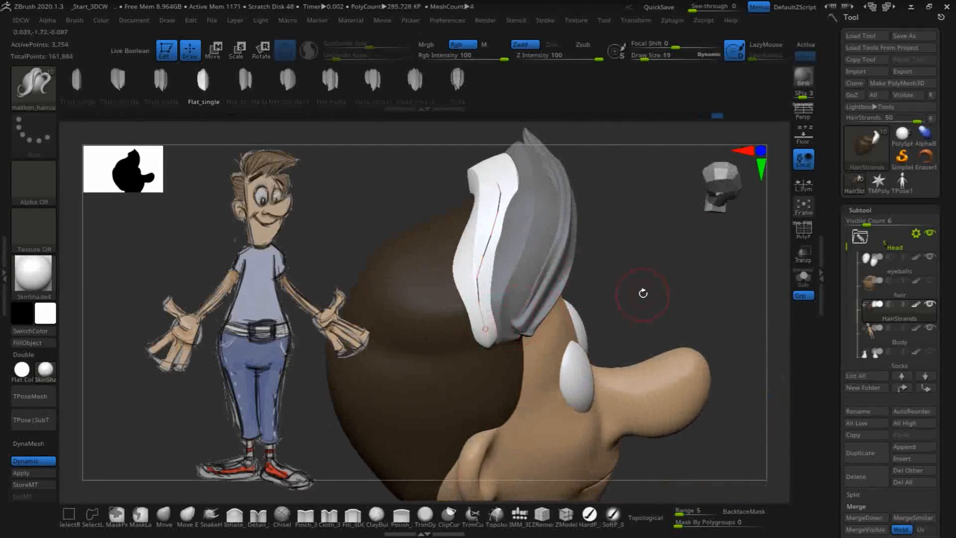
drag(643, 295, 561, 247)
click(381, 277)
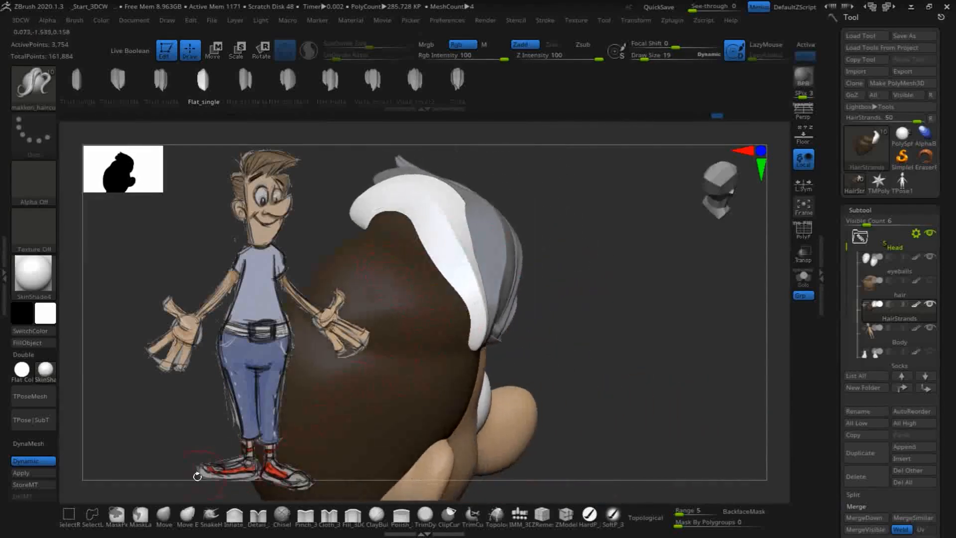
With the Move brush, close the strand's front edge against its neighbour and smooth its lower end.
click(164, 515)
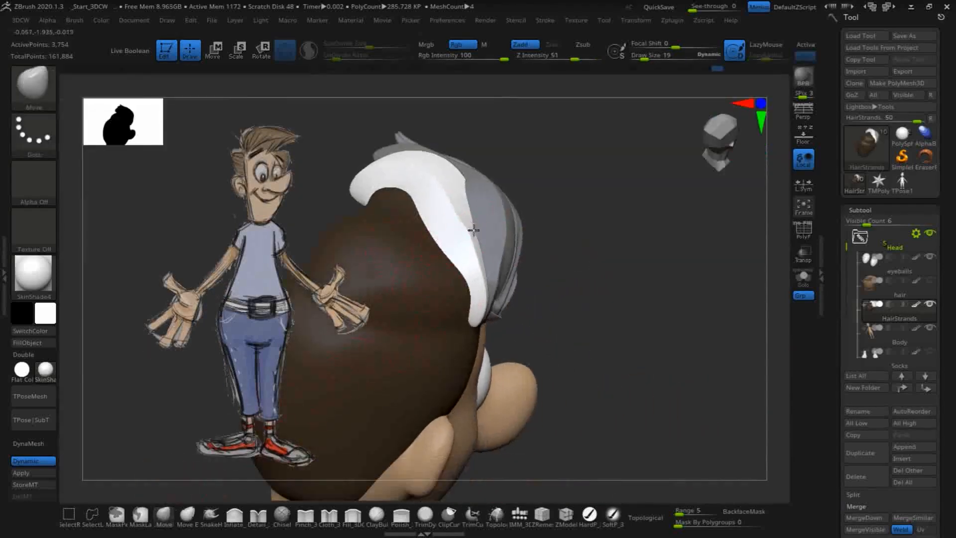
drag(473, 230, 479, 228)
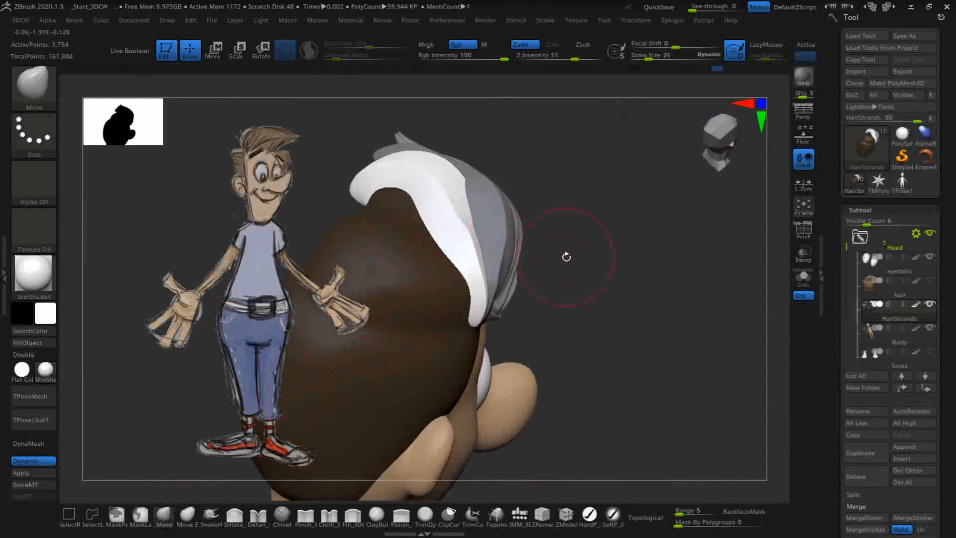
mouse_move(566, 257)
mouse_down()
mouse_move(588, 264)
mouse_move(508, 224)
mouse_move(487, 181)
mouse_move(495, 188)
mouse_move(488, 245)
mouse_up()
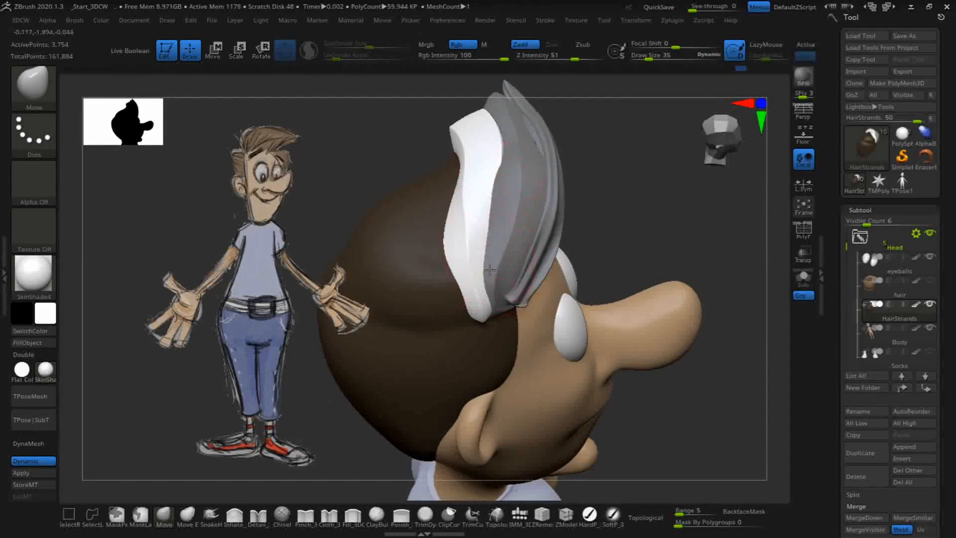
mouse_move(587, 259)
mouse_down()
mouse_move(606, 203)
mouse_move(648, 177)
mouse_up()
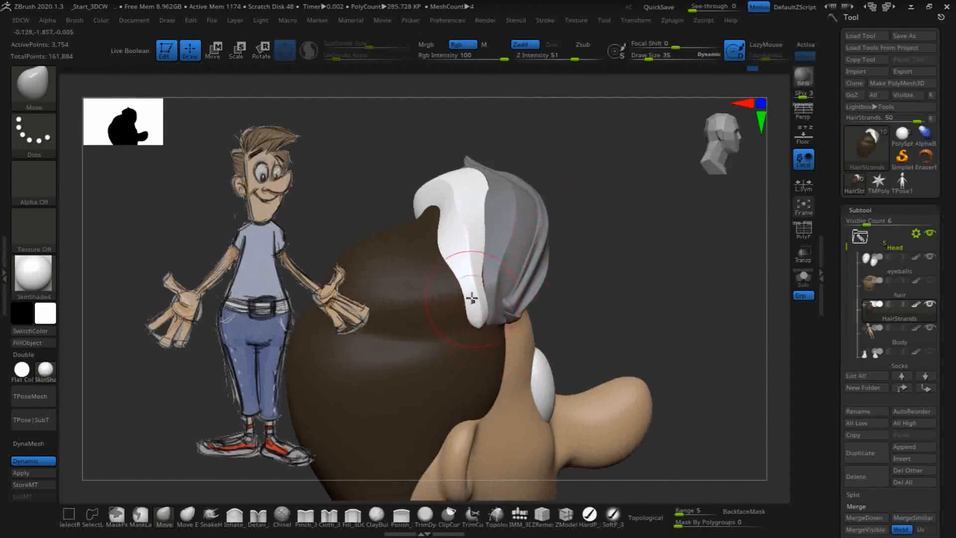
drag(471, 298, 482, 272)
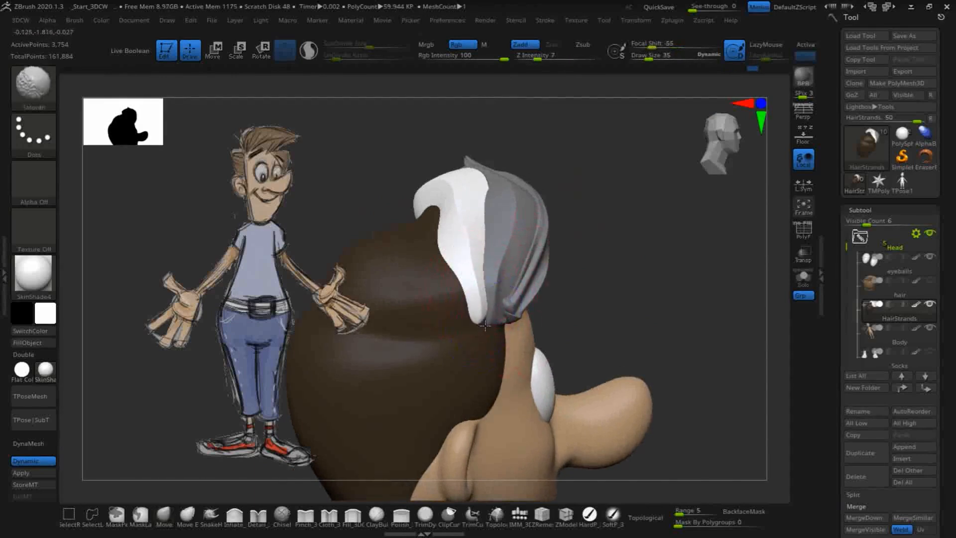
mouse_move(485, 325)
mouse_down()
mouse_move(482, 316)
mouse_move(480, 323)
mouse_up()
Reshape the strand's upper bend and slim its rear edge with the Move brush so it hugs the neighbouring strand.
drag(602, 282, 476, 298)
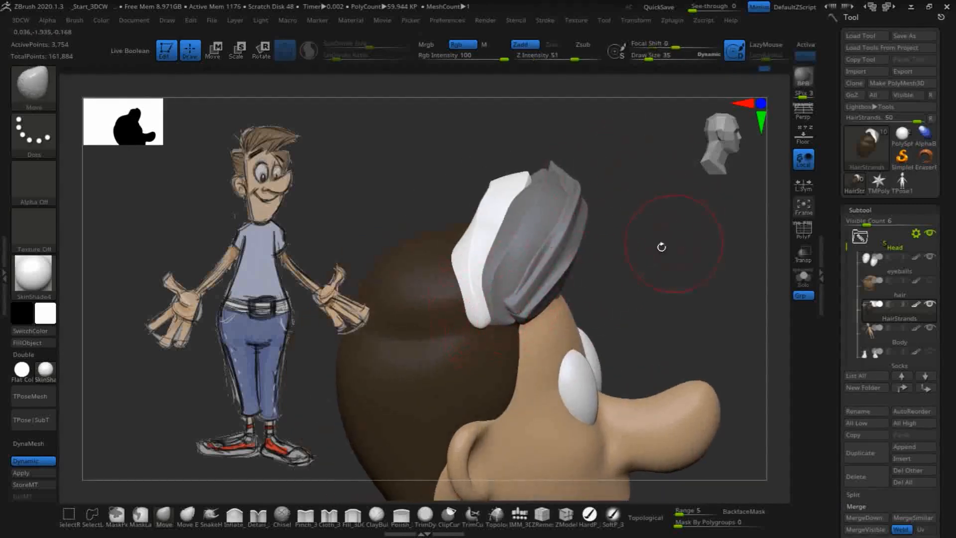
mouse_move(661, 247)
mouse_down()
mouse_move(679, 241)
mouse_move(679, 249)
mouse_move(653, 236)
mouse_up()
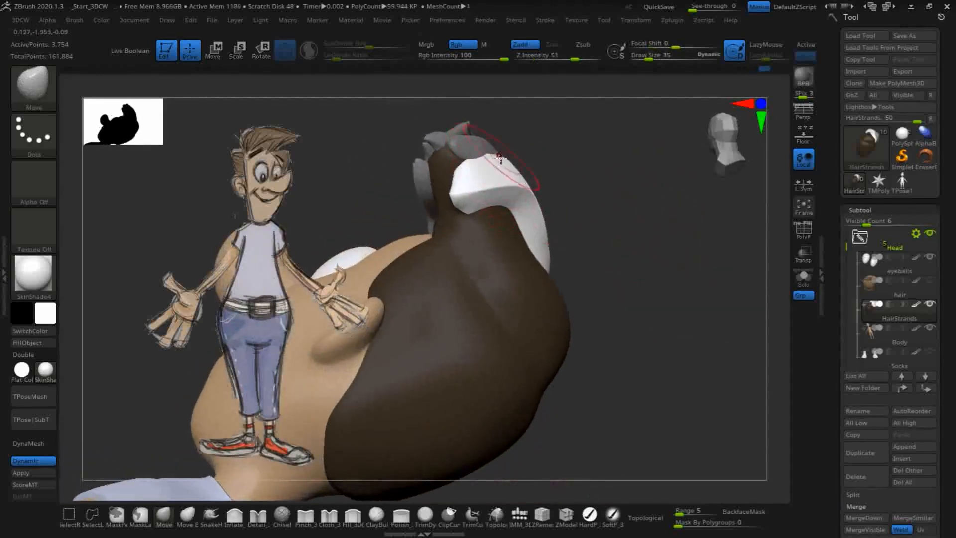
drag(591, 158, 576, 176)
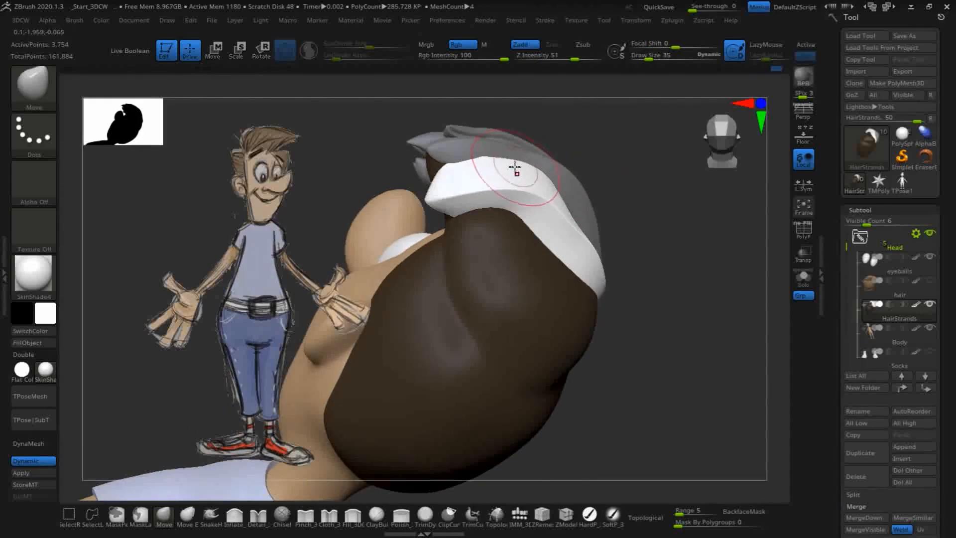
drag(544, 169, 535, 171)
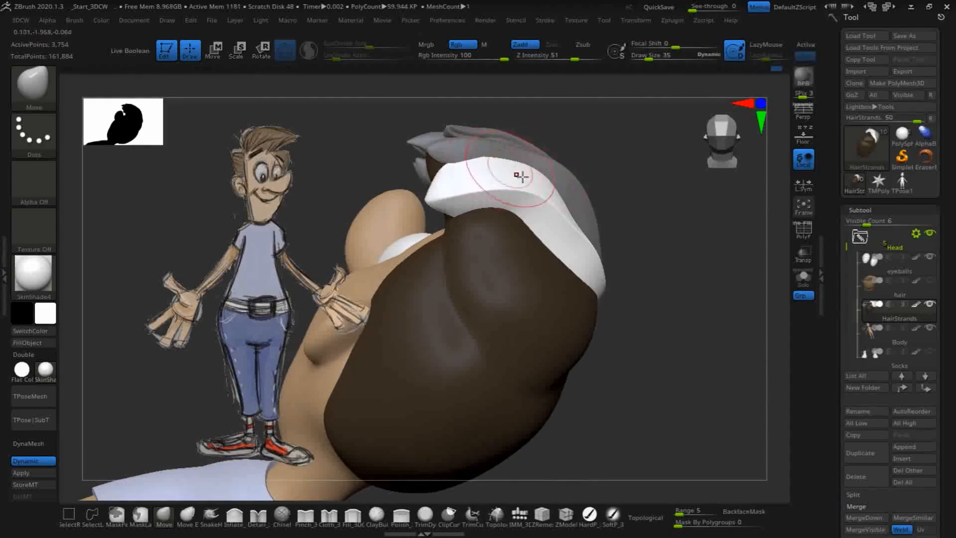
drag(752, 290, 627, 244)
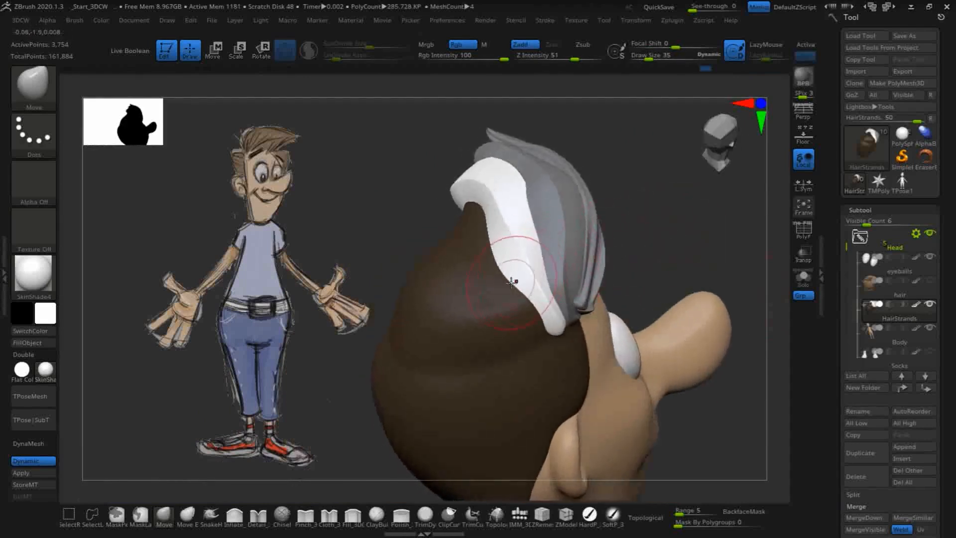
mouse_move(510, 279)
mouse_down()
mouse_move(516, 271)
mouse_move(494, 236)
mouse_up()
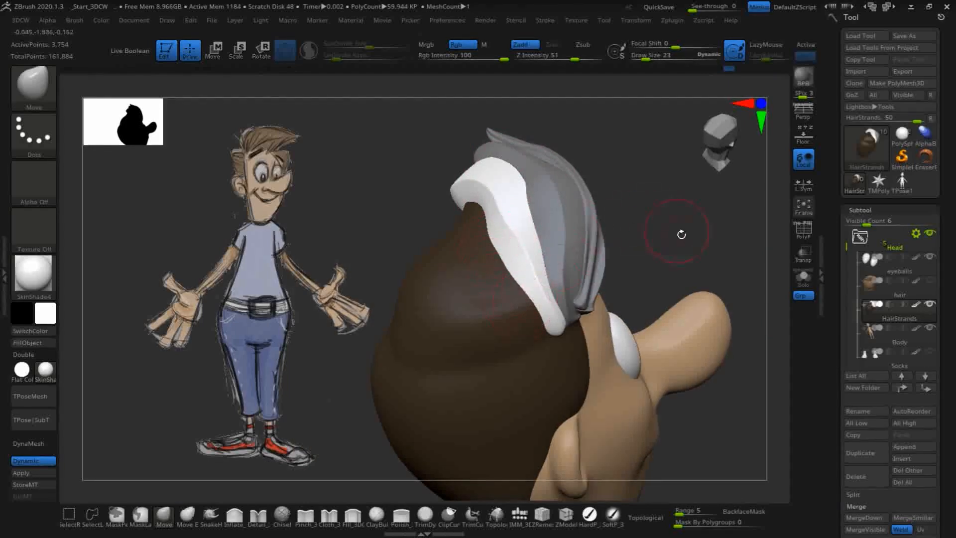
Draw a new Flat_single strand on the scalp behind the finished one, using the makkon haircut brush.
mouse_move(679, 231)
mouse_down()
mouse_move(654, 224)
mouse_move(641, 182)
mouse_up()
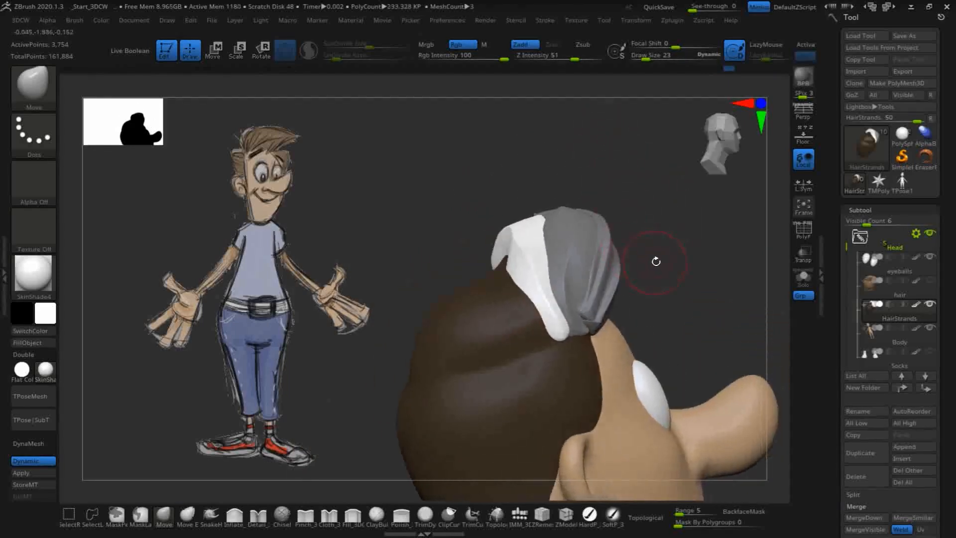
drag(656, 261, 557, 157)
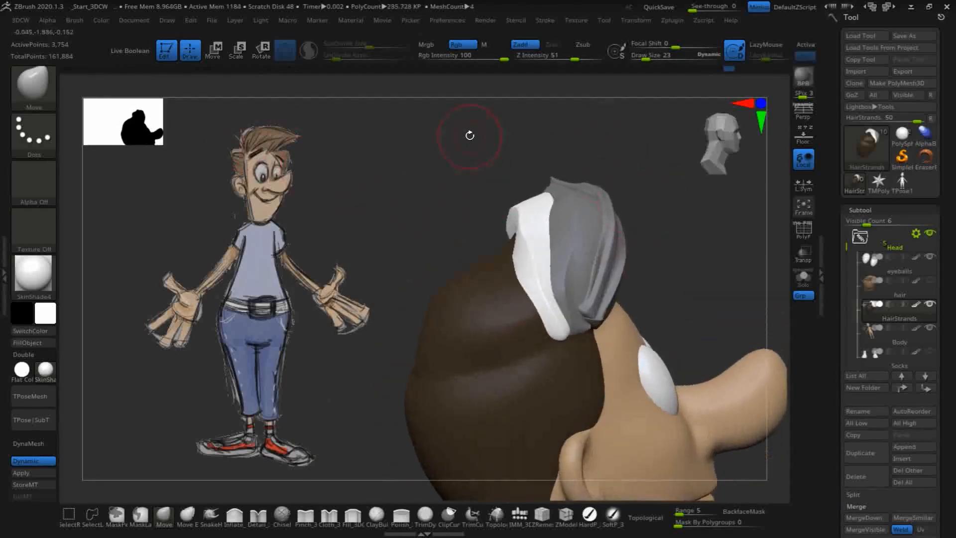
key(b)
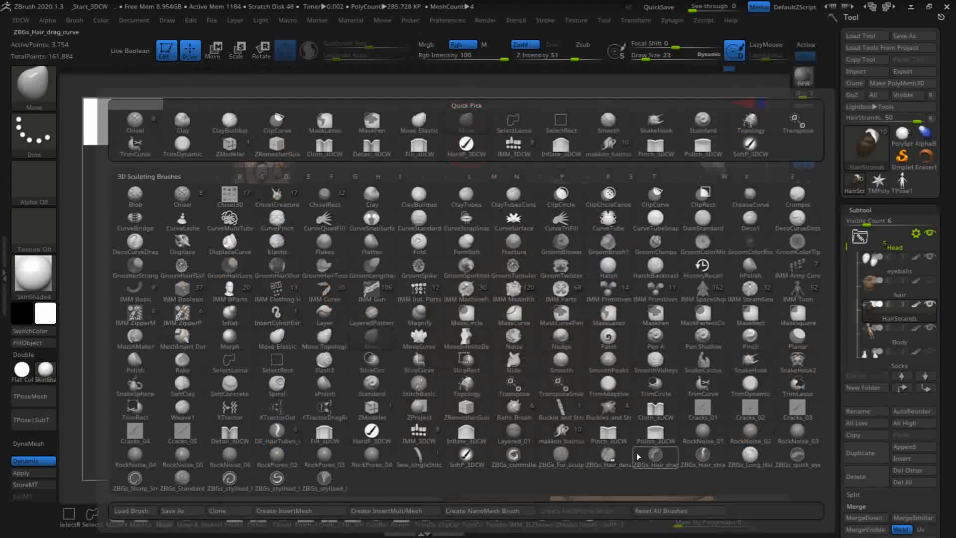
click(557, 432)
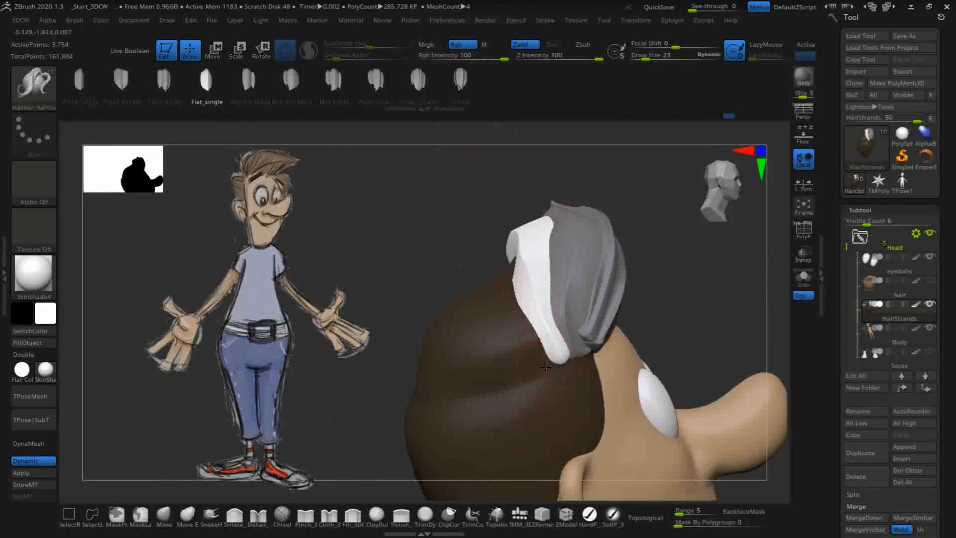
drag(502, 287, 508, 279)
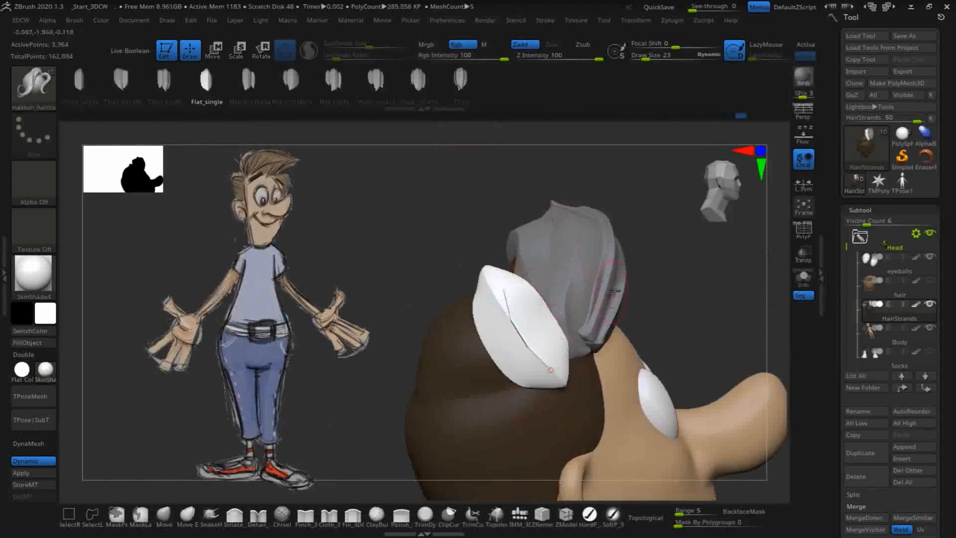
Reposition the newest strand higher on the back of the head so its tip sweeps backward below the previous strand.
mouse_move(718, 279)
mouse_down()
mouse_move(721, 327)
mouse_move(646, 303)
mouse_up()
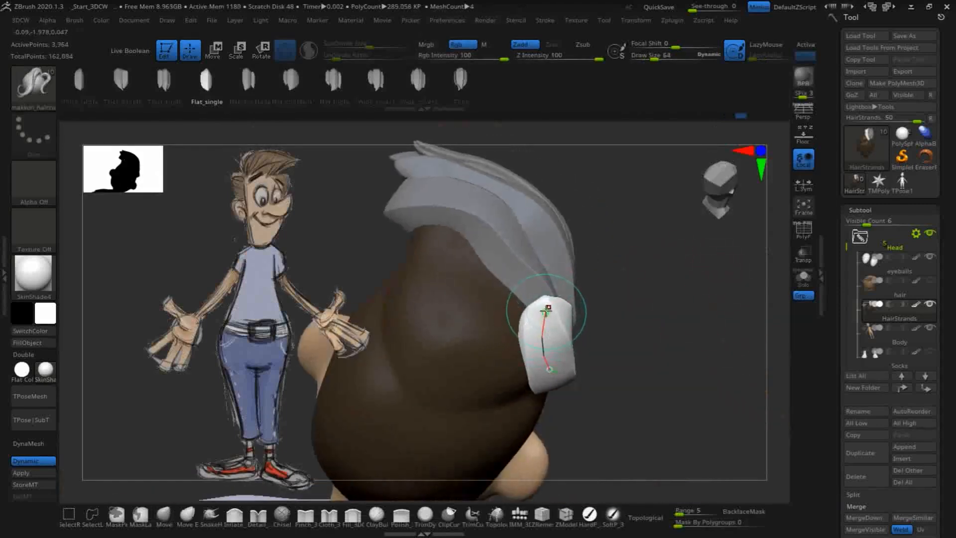
drag(547, 327, 404, 235)
drag(488, 295, 492, 304)
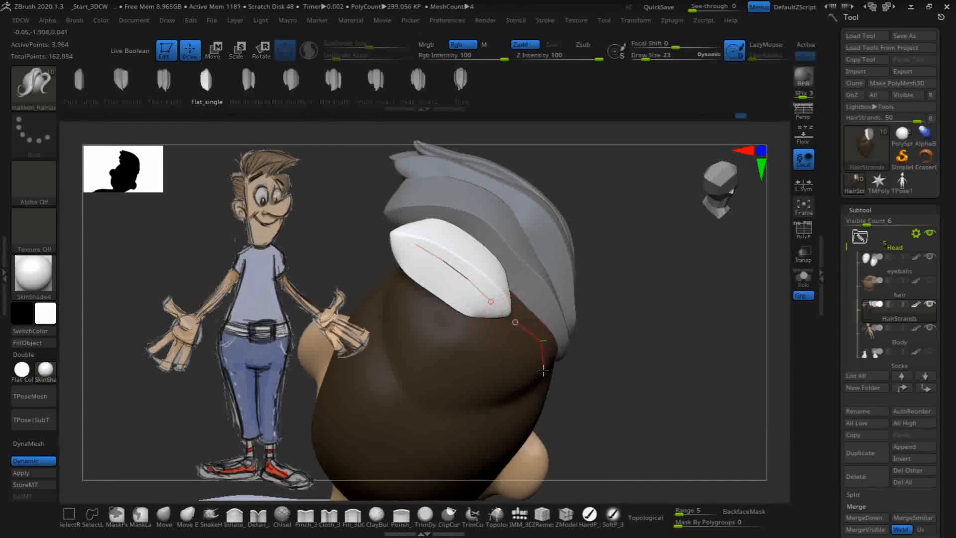
Extend the newest strand's lower end forward down the side of the head, following the previous strand's rear edge.
drag(543, 371, 544, 372)
drag(622, 204, 604, 233)
drag(513, 360, 547, 371)
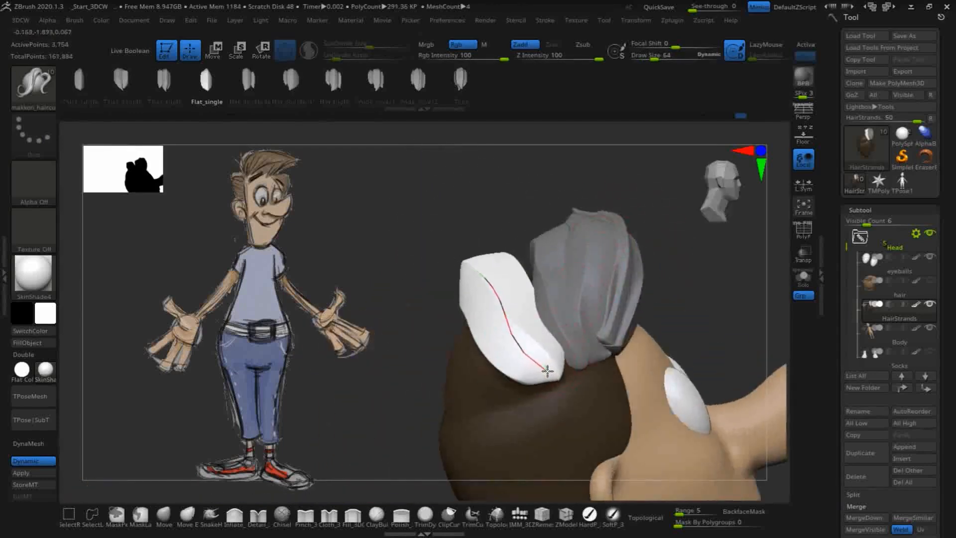
drag(698, 297, 635, 324)
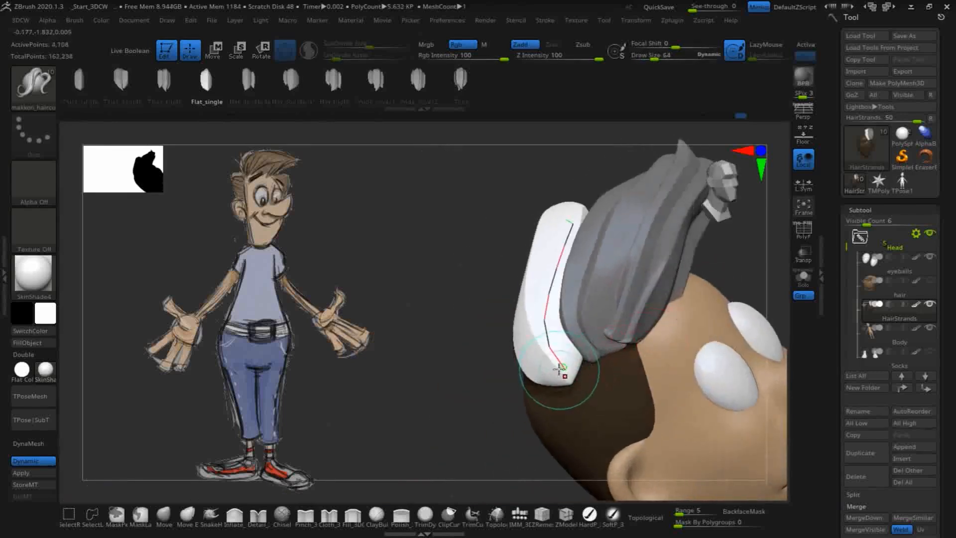
drag(564, 372, 563, 361)
Pull the strand's lower end inward at the back of the head so it curves down beneath the neighbouring strand.
drag(716, 262, 598, 352)
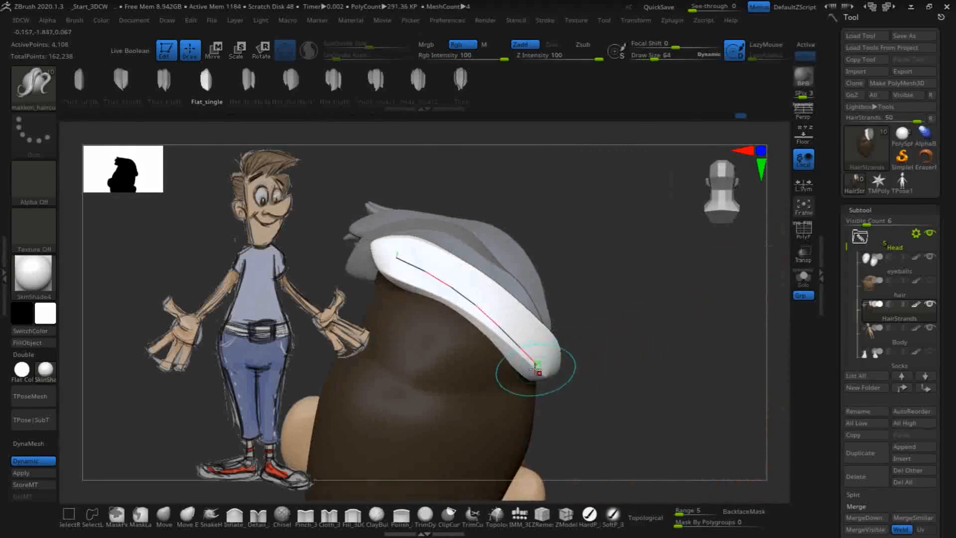
drag(511, 362, 507, 367)
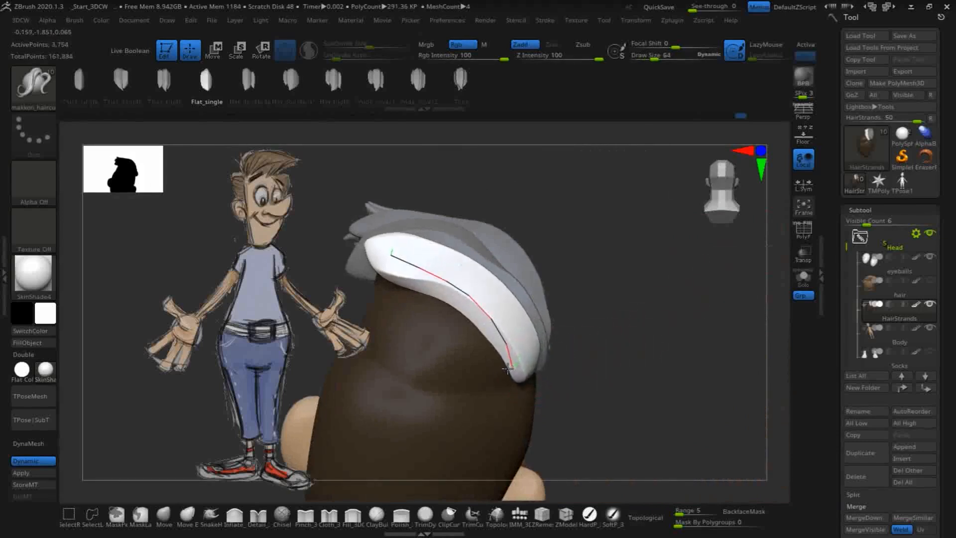
drag(621, 349, 546, 343)
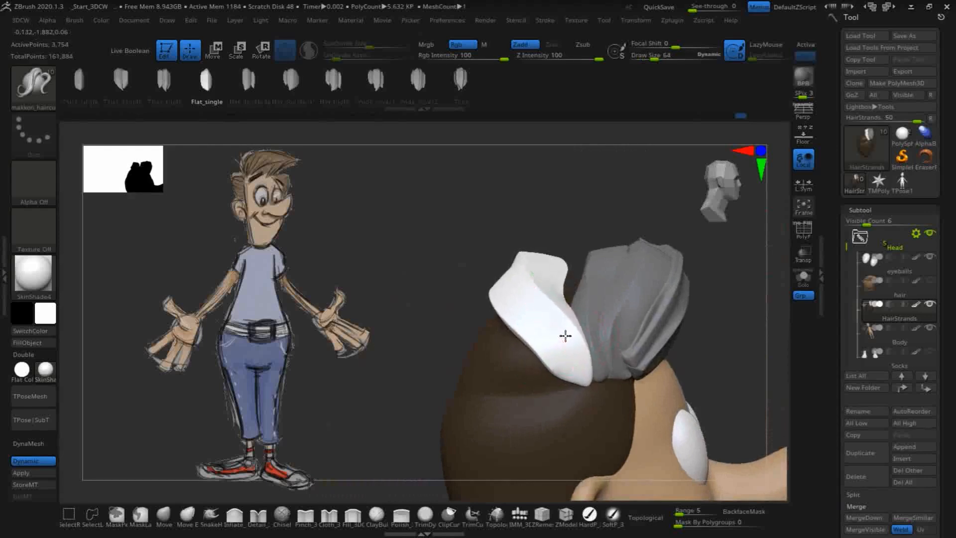
Adjust the strand's curve from below and behind so it wraps across the back of the head below the previous strand.
drag(752, 309, 504, 284)
drag(672, 368, 529, 293)
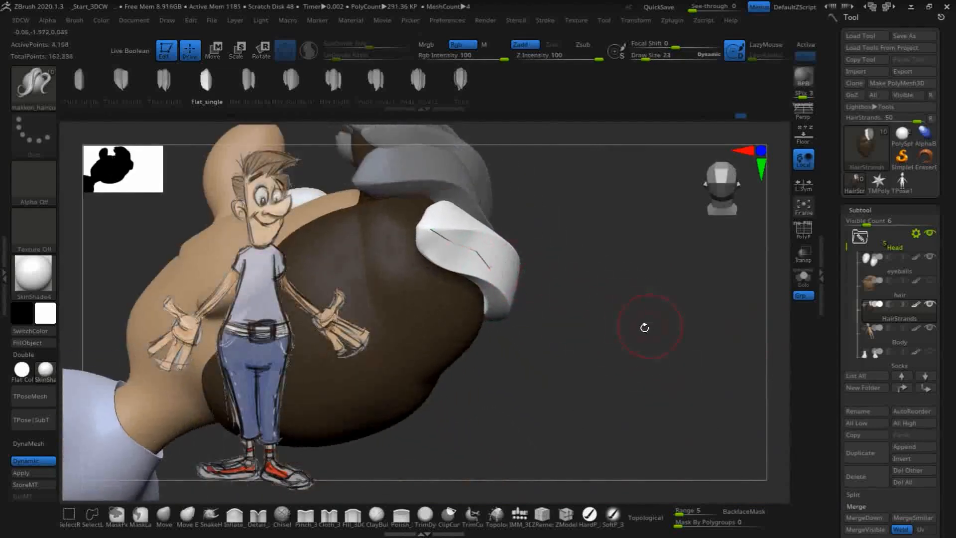
mouse_move(644, 327)
mouse_down()
mouse_move(508, 248)
mouse_move(598, 310)
mouse_up()
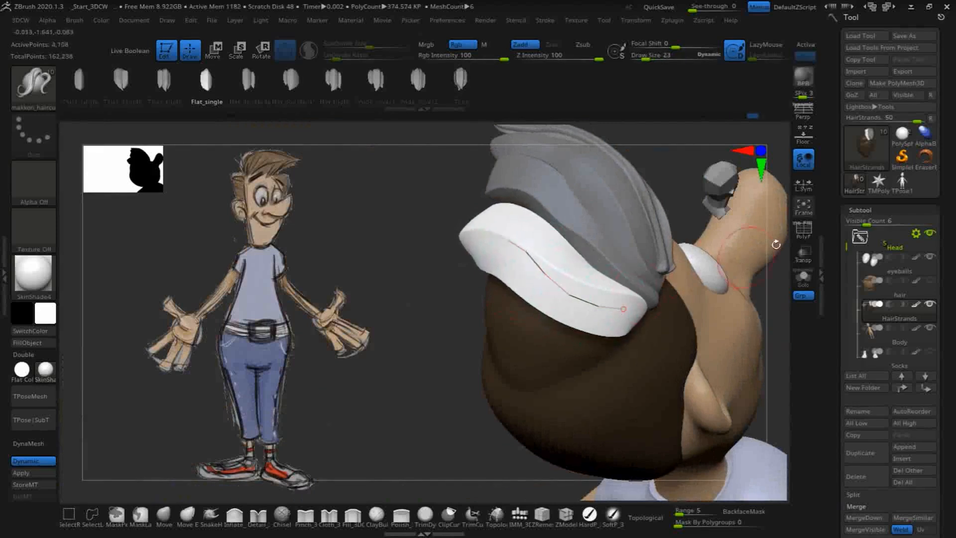
mouse_move(402, 268)
mouse_down()
mouse_move(470, 219)
mouse_move(451, 246)
mouse_move(399, 252)
mouse_up()
drag(604, 277, 630, 359)
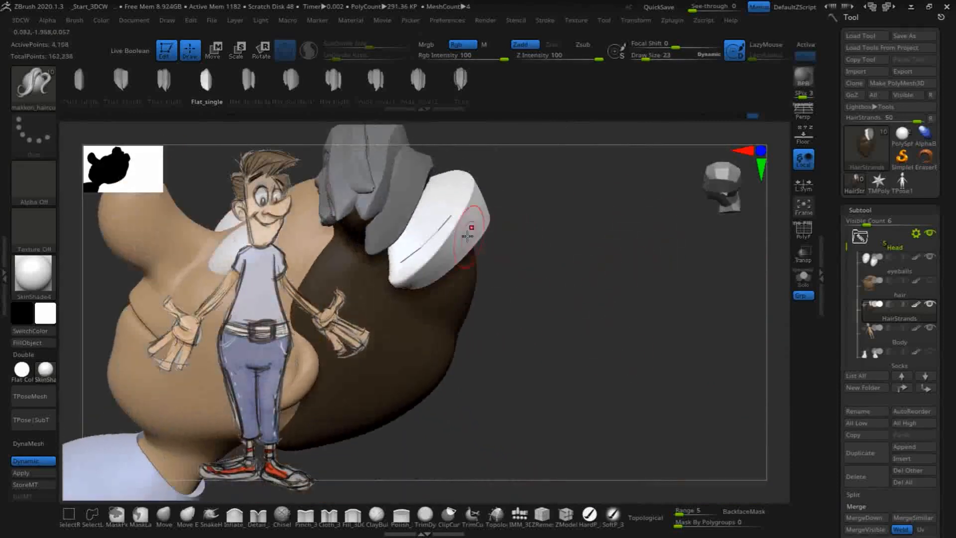
Bring the strand's middle closer to the previous strand and extend its side end across the crown.
drag(454, 217, 440, 201)
mouse_move(585, 281)
mouse_down()
mouse_move(553, 331)
mouse_move(701, 295)
mouse_move(703, 233)
mouse_up()
key(shift)
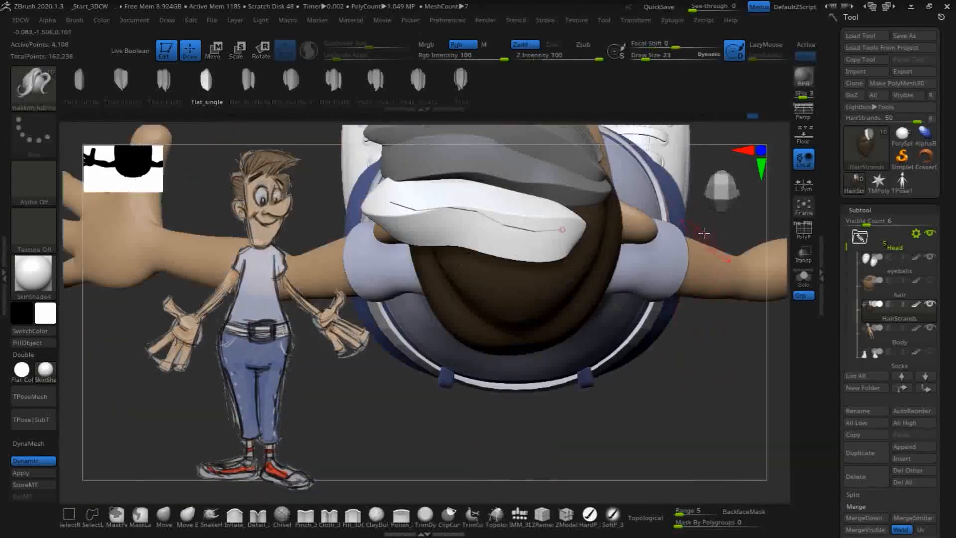
mouse_move(519, 233)
mouse_down()
mouse_move(525, 217)
mouse_move(474, 205)
mouse_up()
drag(566, 234, 578, 226)
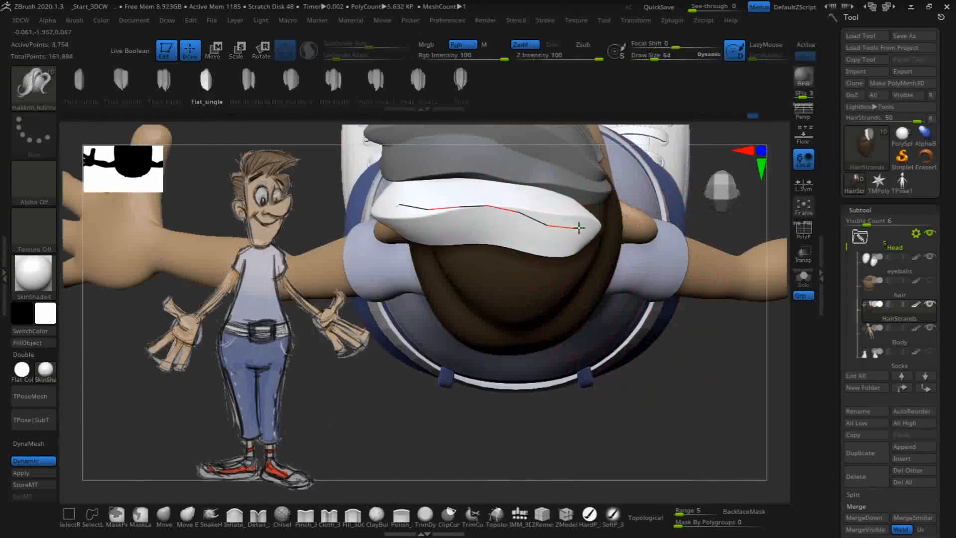
Tuck the strand's side end in against the scalp and let it follow the head's curvature.
drag(653, 238, 661, 343)
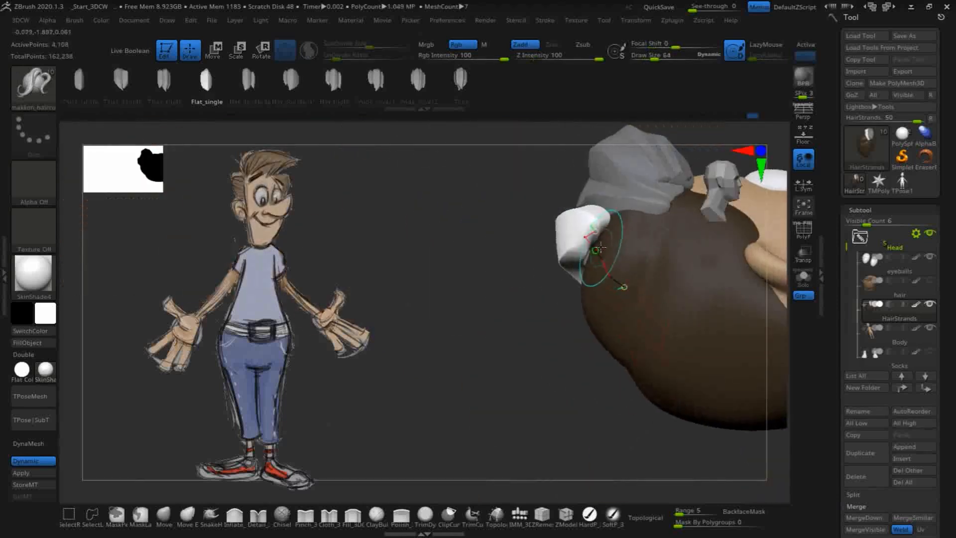
click(611, 229)
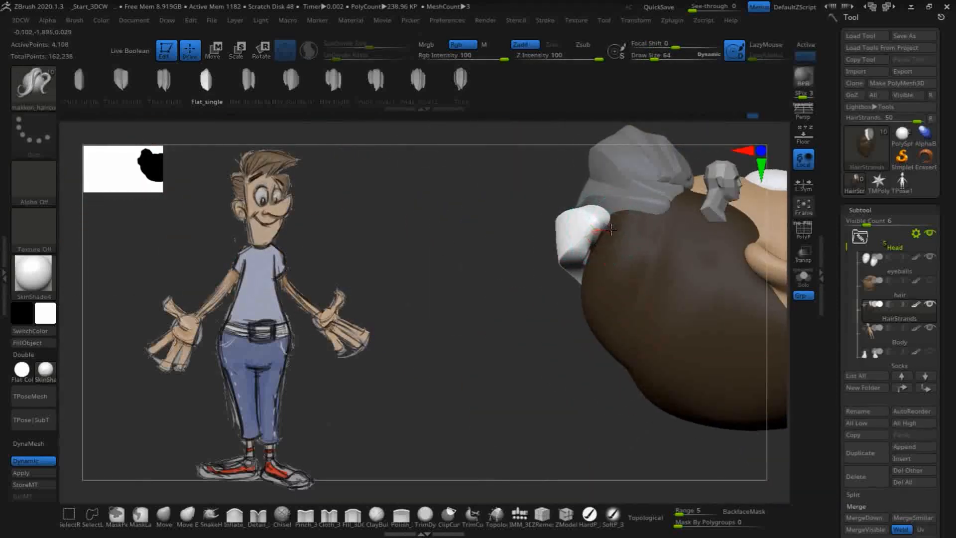
shift+drag(656, 234, 644, 229)
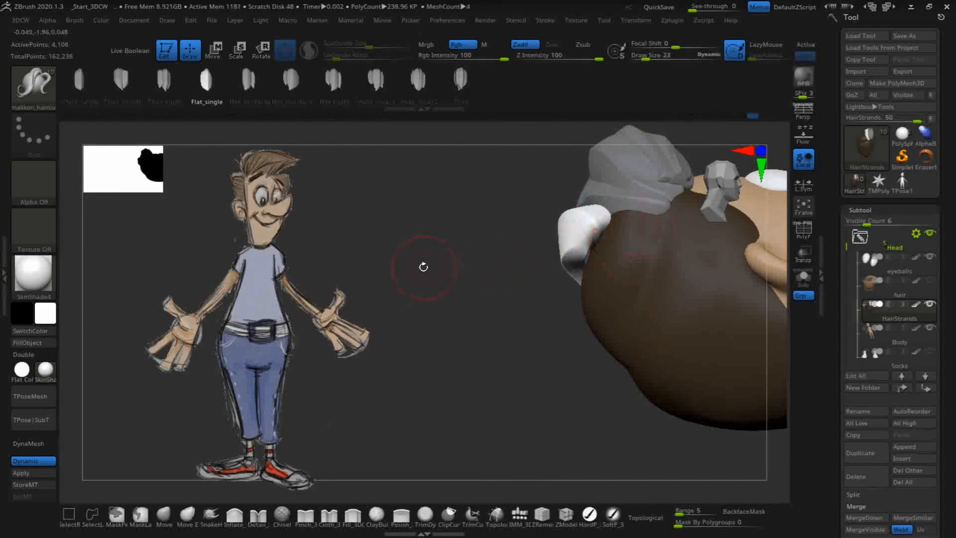
mouse_move(423, 267)
mouse_down()
mouse_move(573, 242)
mouse_move(622, 248)
mouse_move(626, 229)
mouse_move(663, 230)
mouse_up()
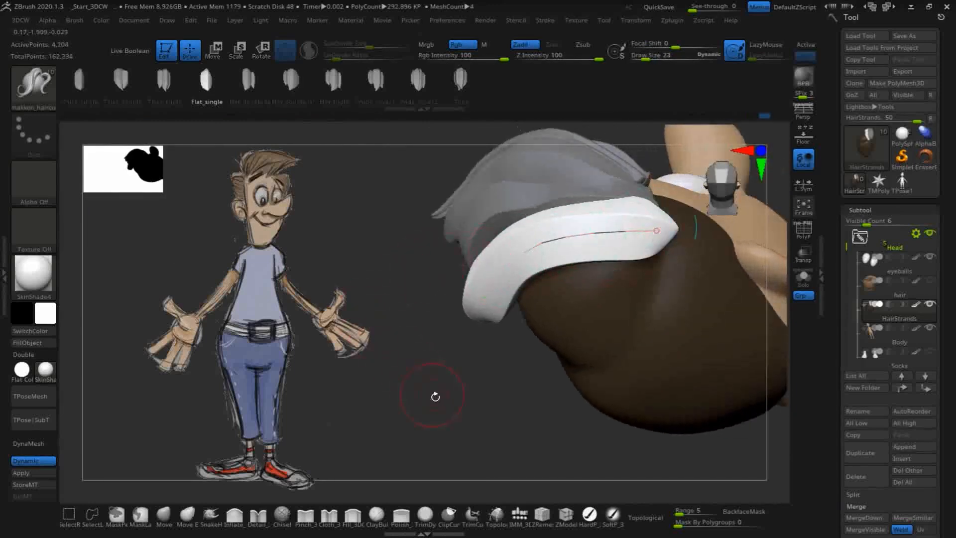
Adjust the strand's side end in profile so it sits on the scalp directly behind the neighbouring strand.
drag(435, 395, 395, 356)
drag(642, 218, 645, 241)
drag(434, 360, 437, 400)
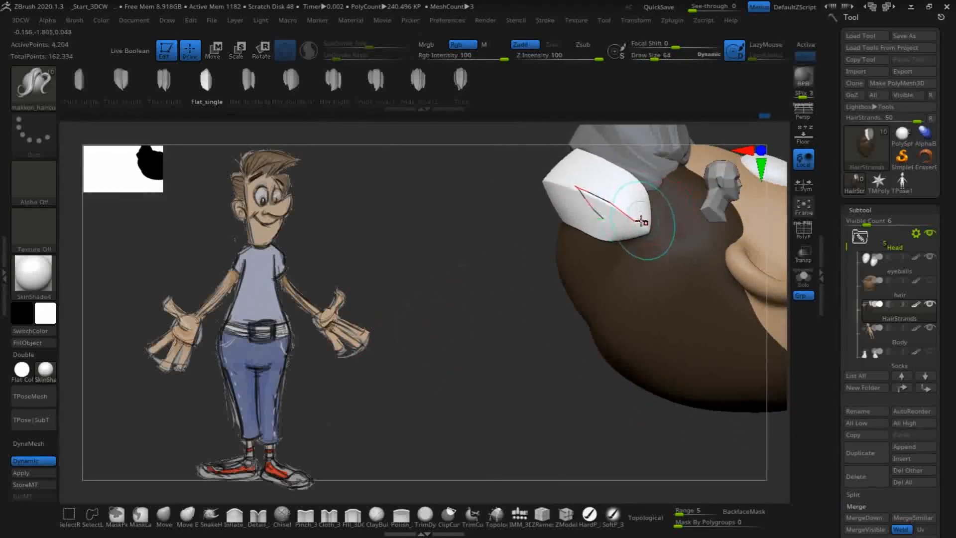
drag(640, 219, 641, 199)
drag(434, 372, 482, 348)
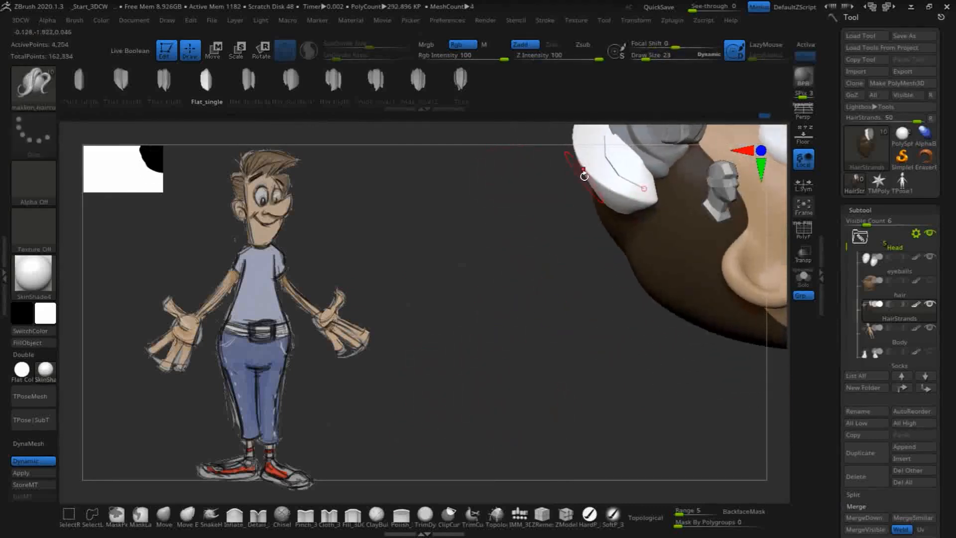
Arch the strand's curve over the back of the head and draw both ends in toward the scalp.
key(f)
drag(705, 305, 767, 264)
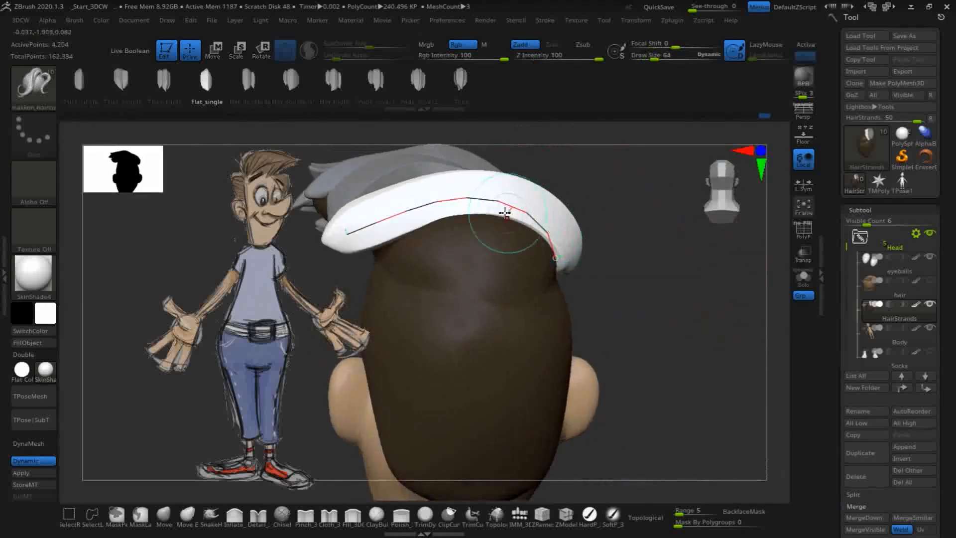
click(432, 199)
drag(431, 199, 367, 228)
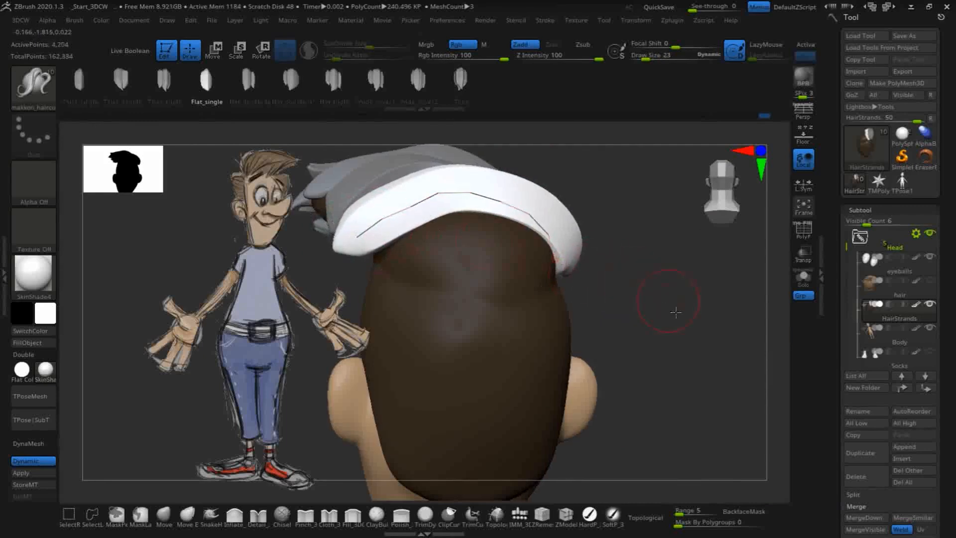
drag(668, 299, 598, 281)
mouse_move(411, 263)
mouse_down()
mouse_move(396, 274)
mouse_move(409, 266)
mouse_up()
drag(652, 230, 485, 254)
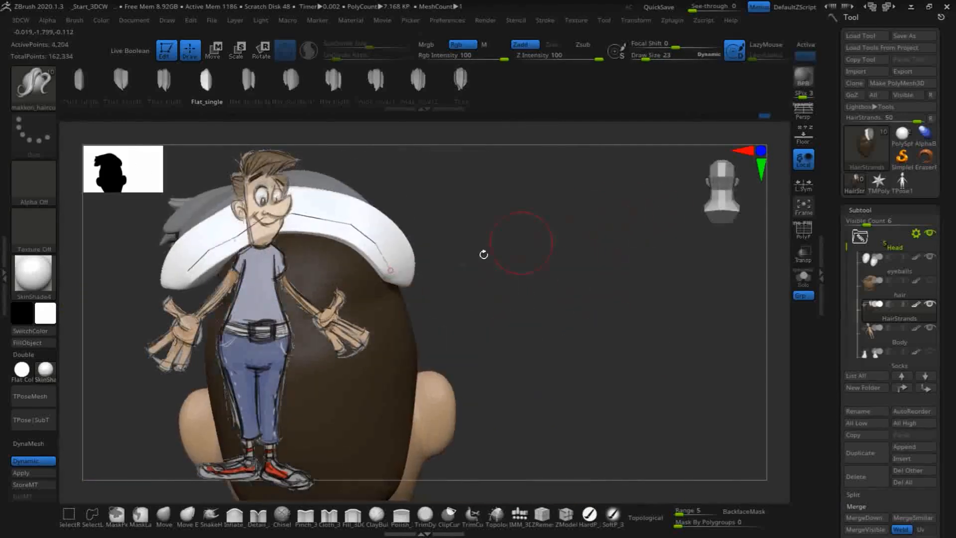
drag(392, 273, 377, 278)
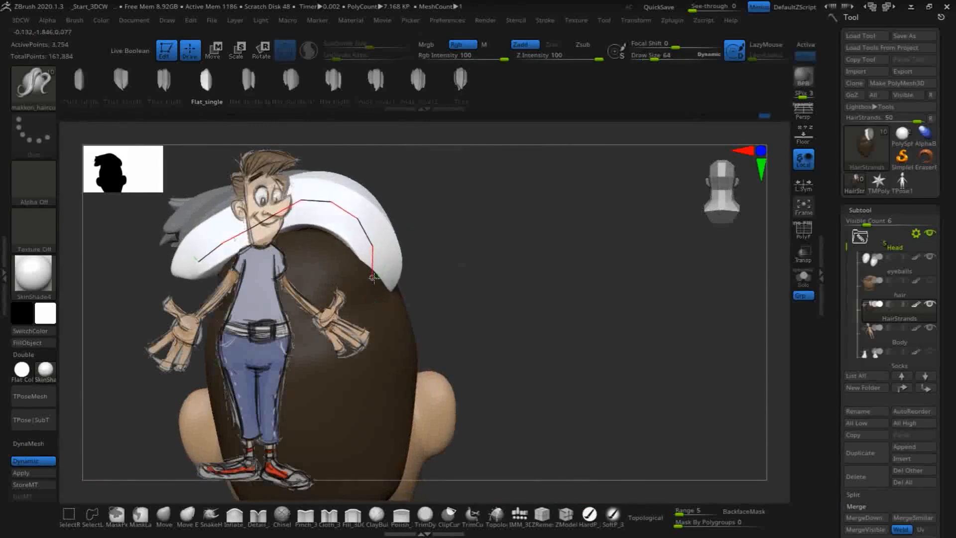
drag(357, 216, 665, 195)
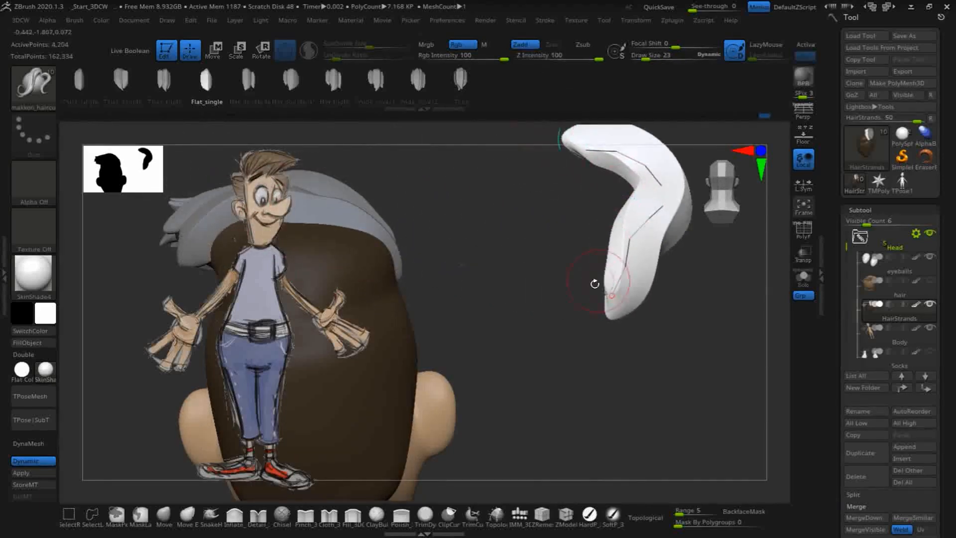
key(ctrl+z)
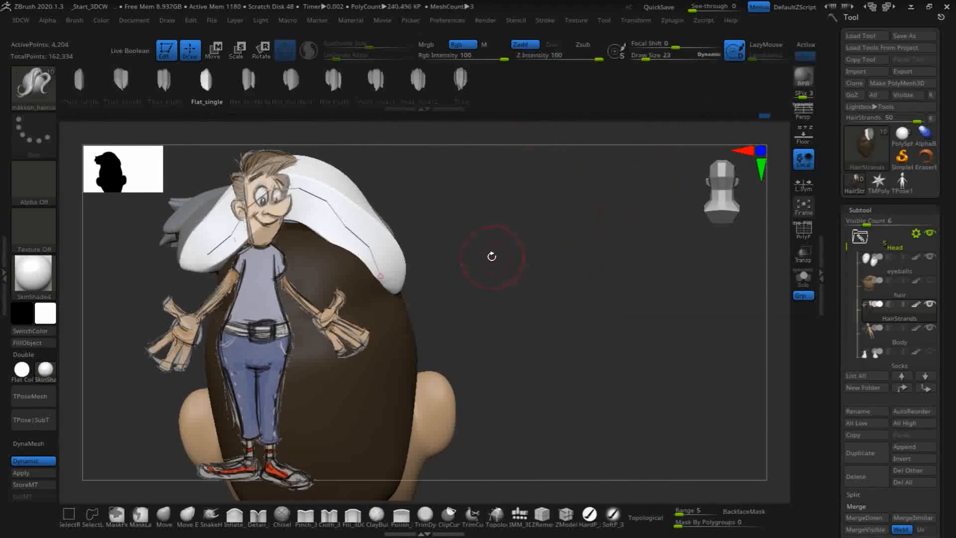
alt+drag(513, 258, 631, 296)
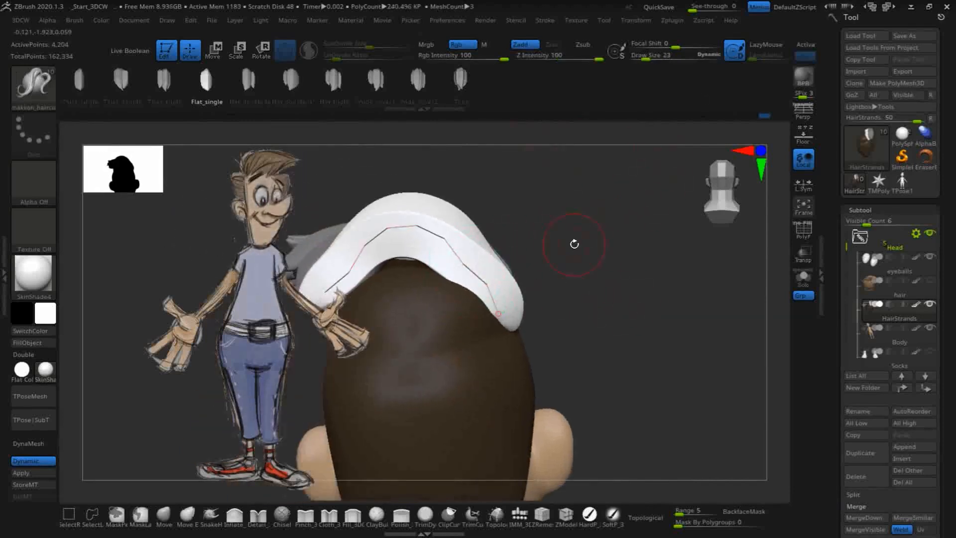
key(ctrl+z)
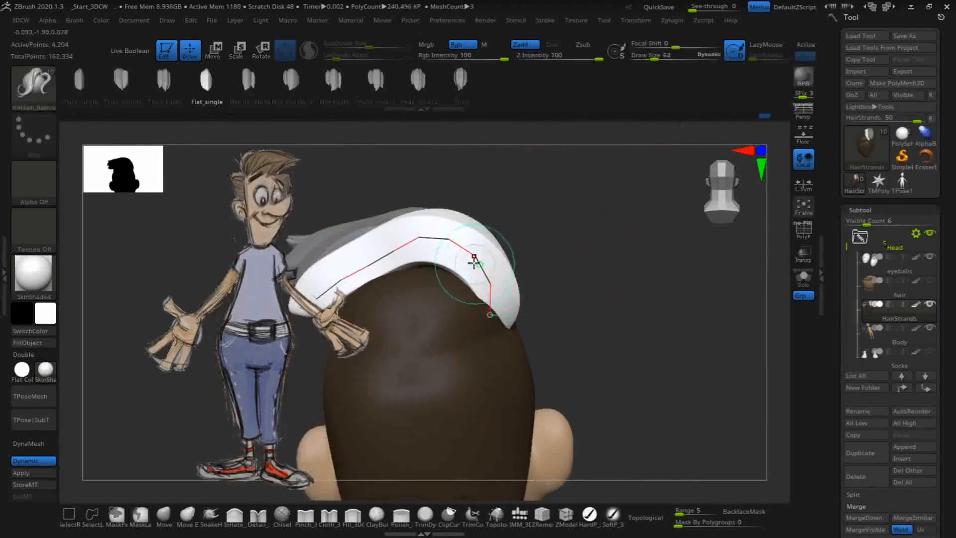
Reshape the strand's curve into an even, lower arch across the back of the head, ending on the side scalp.
mouse_move(446, 241)
mouse_down()
mouse_move(438, 251)
mouse_move(412, 242)
mouse_move(348, 274)
mouse_up()
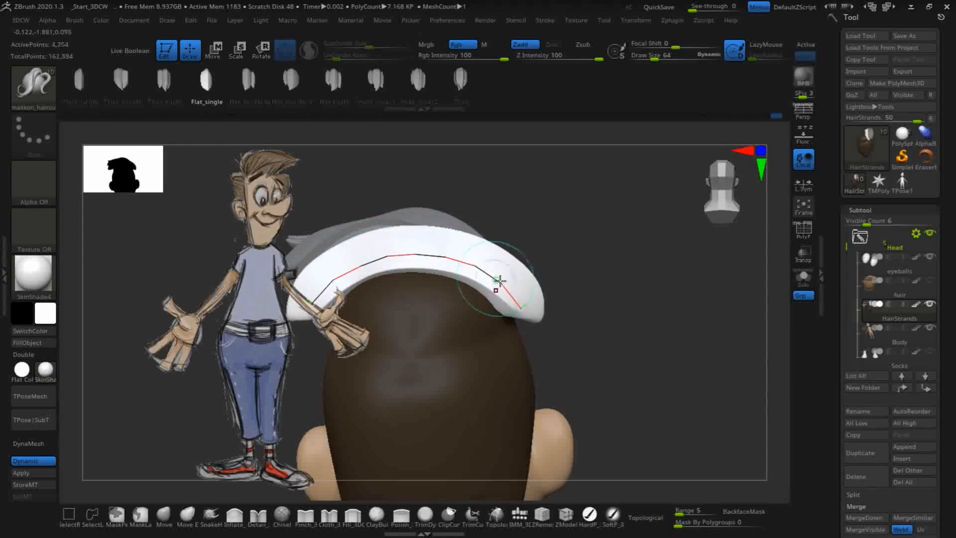
drag(499, 301, 487, 290)
drag(463, 259, 460, 264)
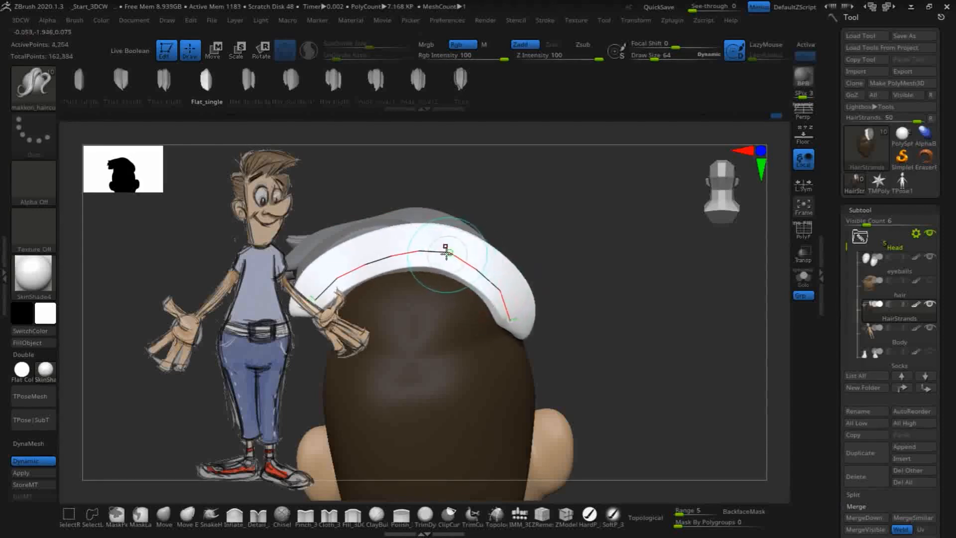
mouse_move(608, 269)
mouse_down()
mouse_move(524, 313)
mouse_move(486, 318)
mouse_move(493, 314)
mouse_up()
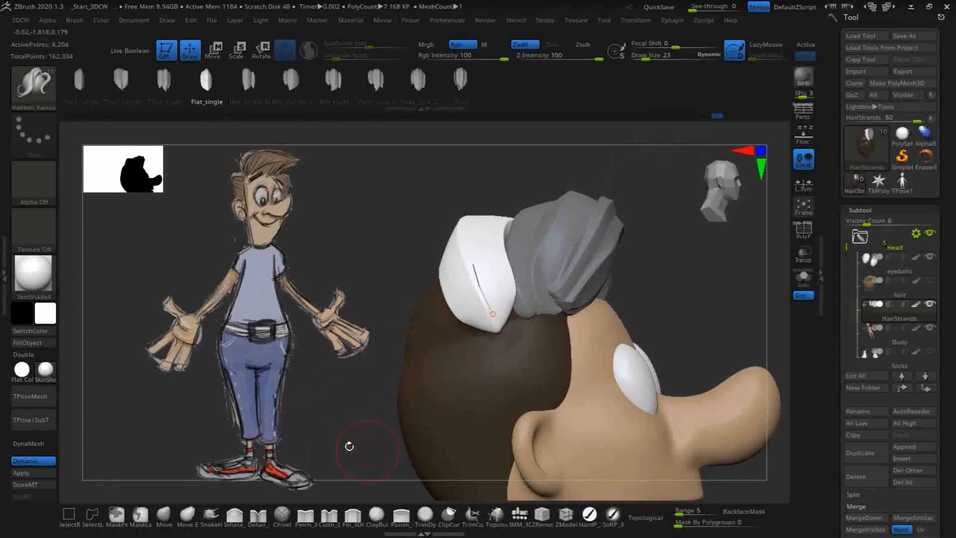
With the Move brush at draw size 59, pull the strand's lower end forward against its neighbour and smooth the tip.
click(165, 520)
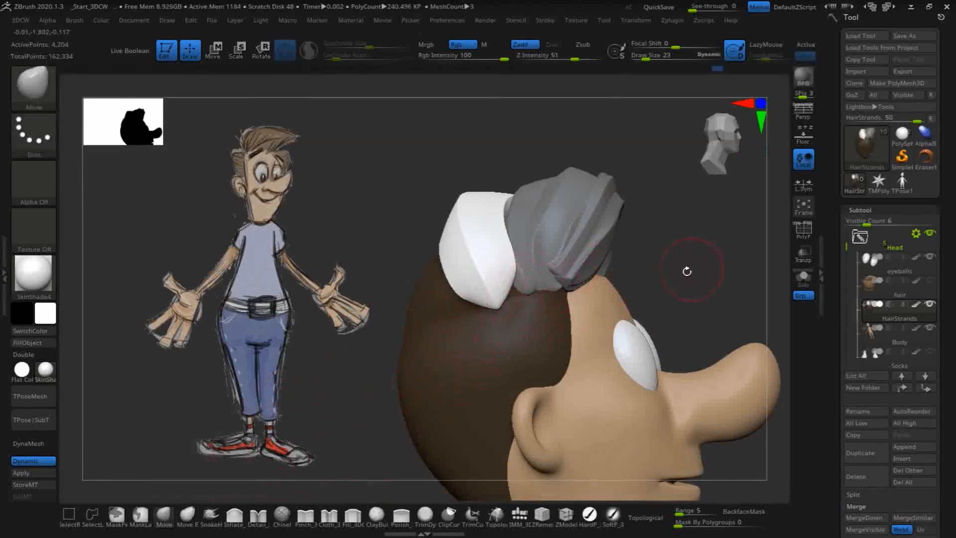
drag(686, 272, 511, 299)
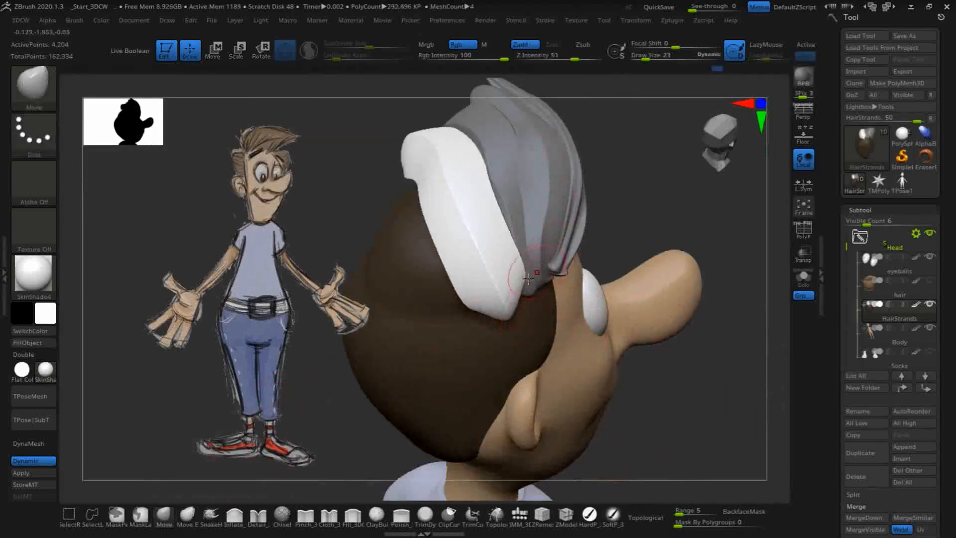
drag(587, 254, 524, 305)
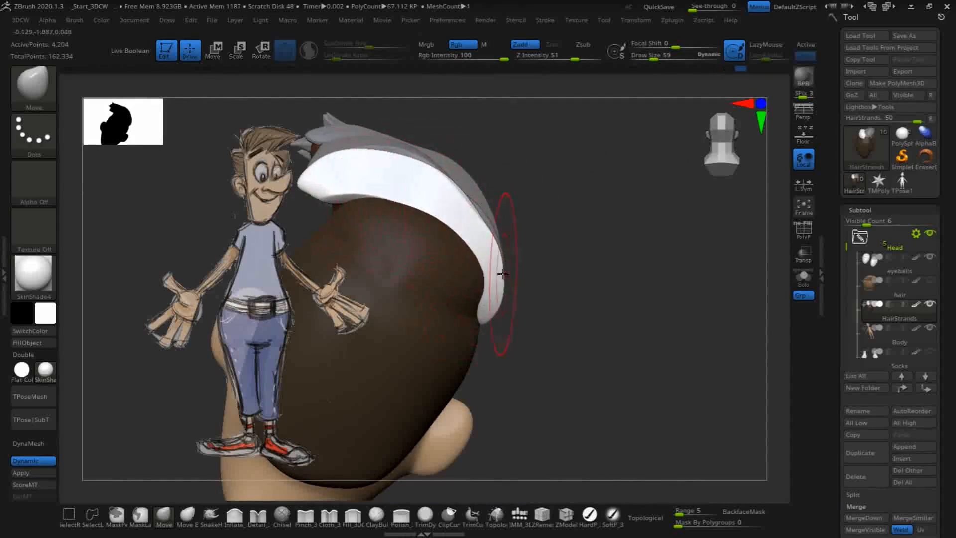
drag(612, 317, 517, 312)
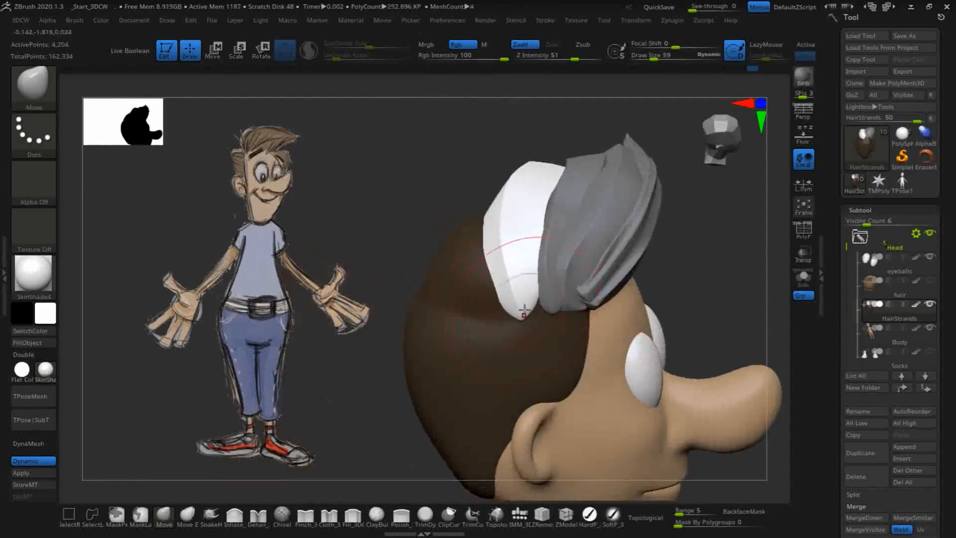
key(shift)
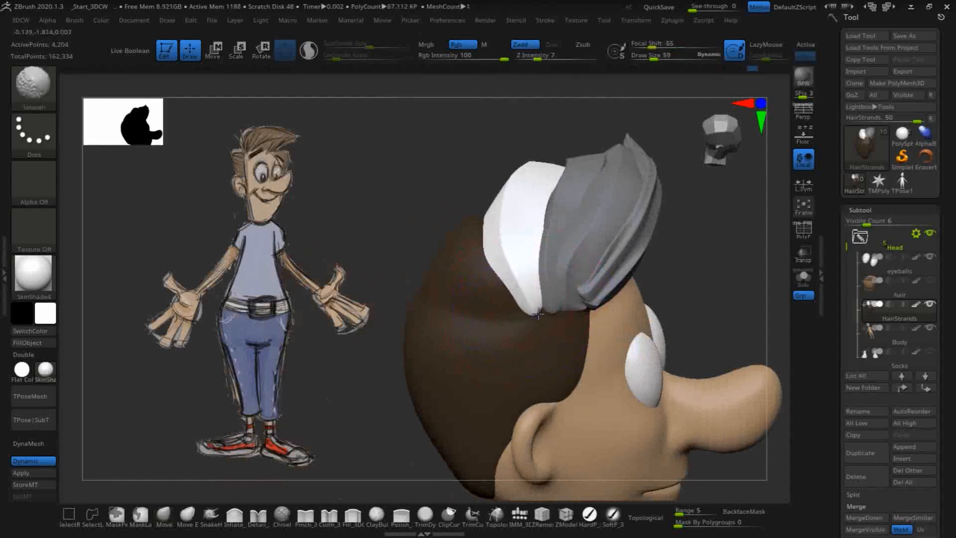
shift+drag(538, 313, 534, 308)
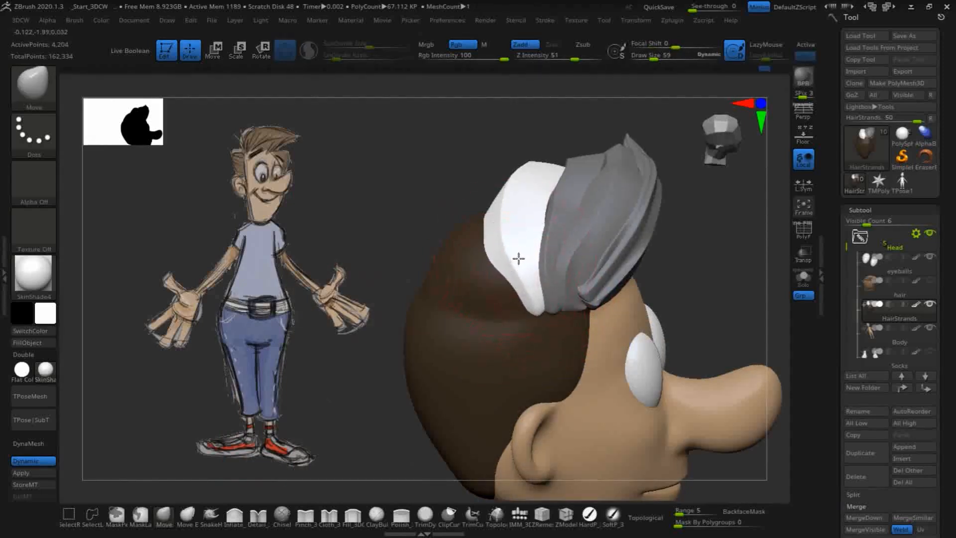
Close the strand's front edge against the neighbouring strand with the Move brush and refine its shape along the back.
drag(537, 214, 543, 206)
drag(386, 190, 423, 110)
drag(647, 382, 684, 334)
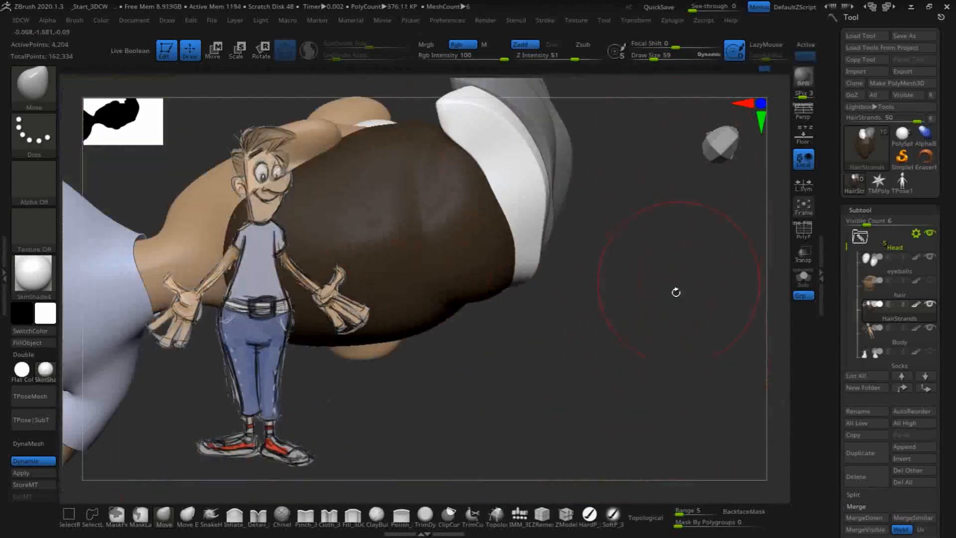
drag(676, 292, 496, 282)
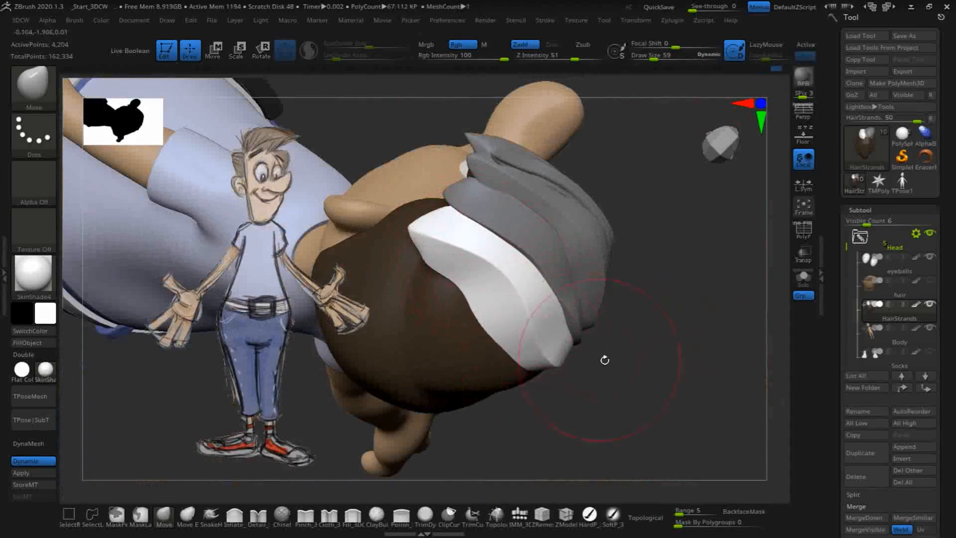
Reshape the strand's lower edge and both ends with the Move brush so it arches evenly across the back of the head.
drag(605, 360, 525, 344)
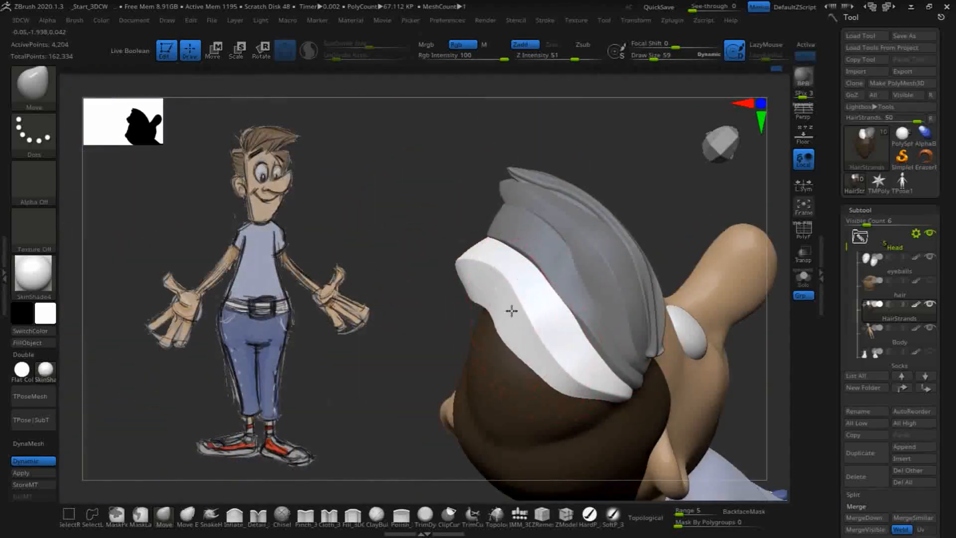
drag(705, 271, 464, 262)
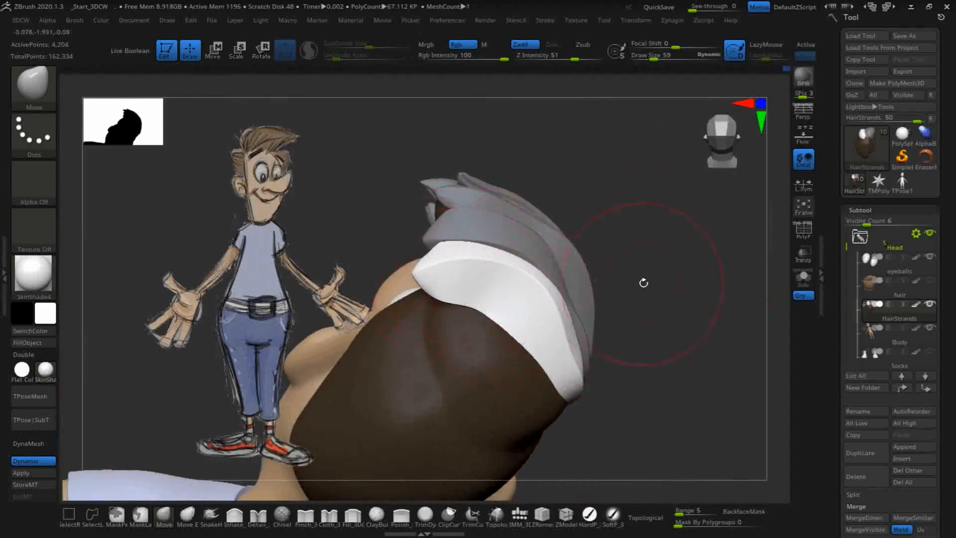
drag(644, 283, 448, 269)
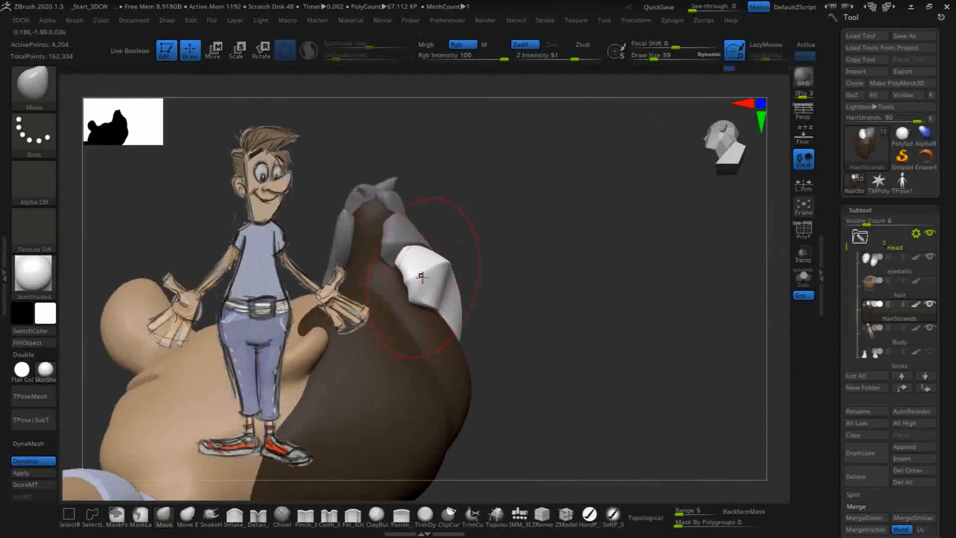
drag(562, 289, 668, 185)
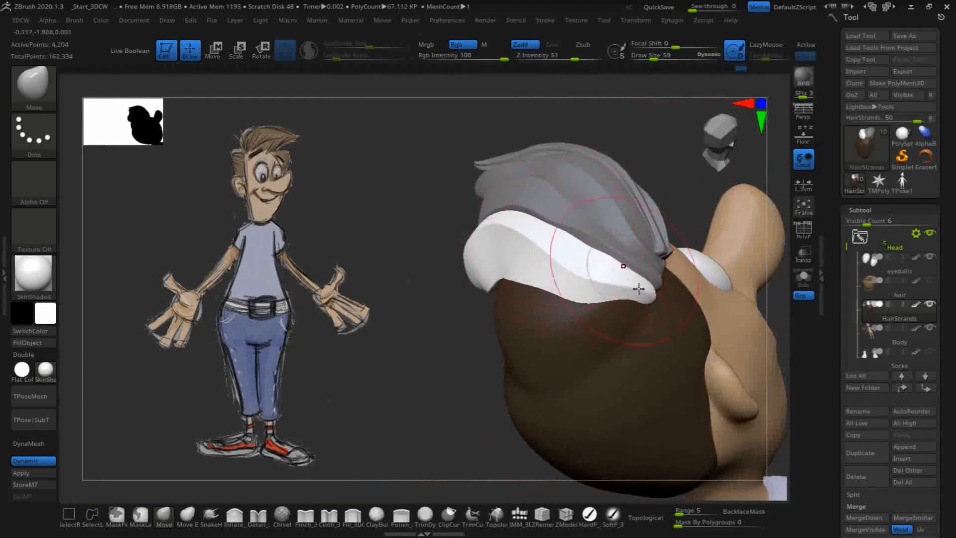
drag(402, 174, 446, 148)
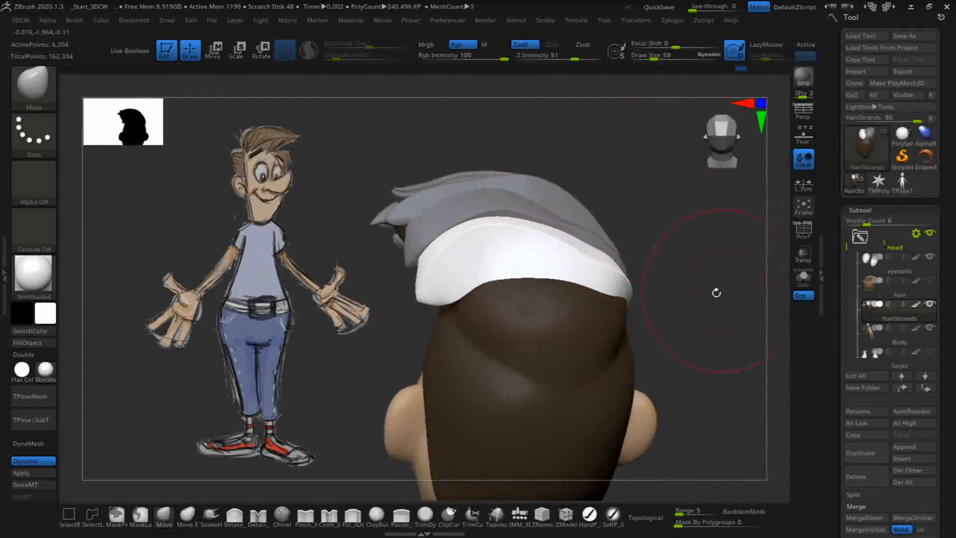
Fit the strand's upper edge against the neighbouring strand at the back of the head with the Move brush.
mouse_move(716, 293)
mouse_down()
mouse_move(679, 288)
mouse_move(697, 252)
mouse_up()
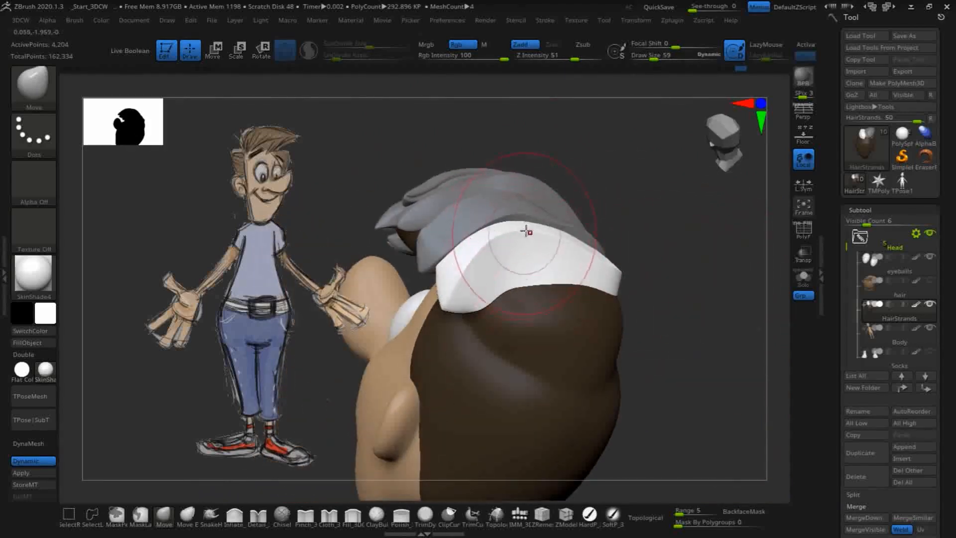
mouse_move(698, 299)
mouse_down()
mouse_move(717, 331)
mouse_move(751, 343)
mouse_move(766, 312)
mouse_move(714, 297)
mouse_up()
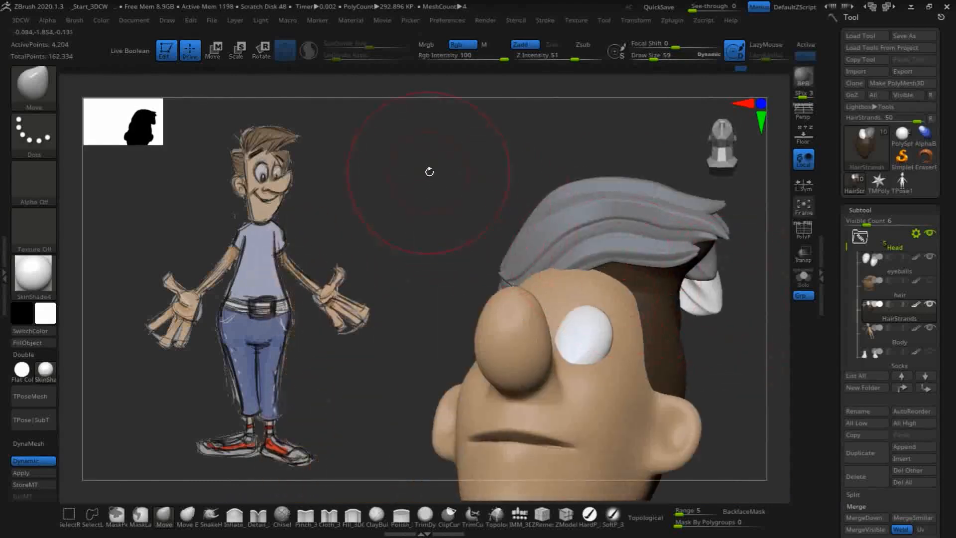
drag(429, 172, 431, 106)
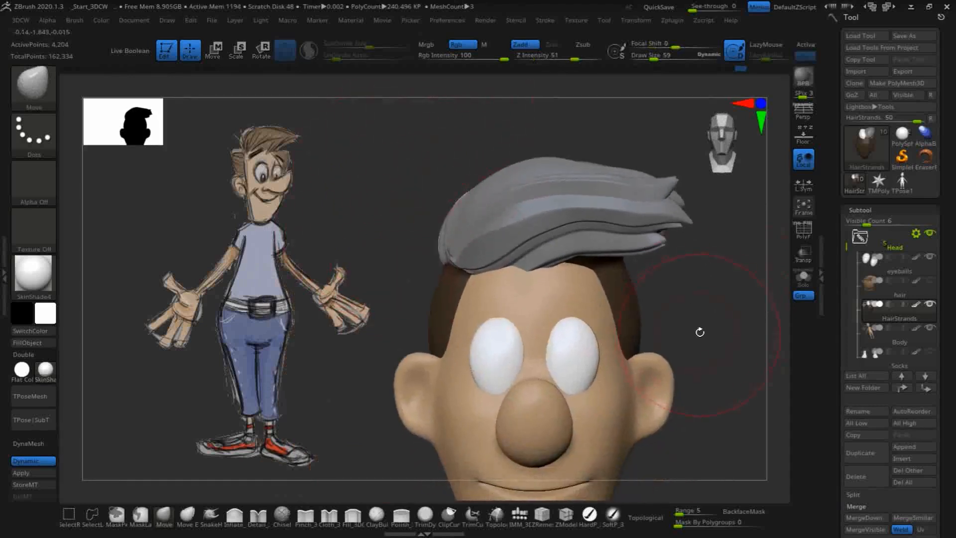
alt+drag(716, 289, 667, 214)
mouse_move(668, 326)
mouse_down()
mouse_move(740, 333)
mouse_move(687, 331)
mouse_move(692, 340)
mouse_move(722, 337)
mouse_move(683, 337)
mouse_move(711, 335)
mouse_move(689, 326)
mouse_move(697, 334)
mouse_move(657, 335)
mouse_move(619, 203)
mouse_move(599, 250)
mouse_move(604, 220)
mouse_move(561, 227)
mouse_up()
Smooth the strand's end on the side scalp and shape it closer to its neighbour.
mouse_move(571, 176)
mouse_down()
mouse_move(583, 160)
mouse_move(579, 171)
mouse_up()
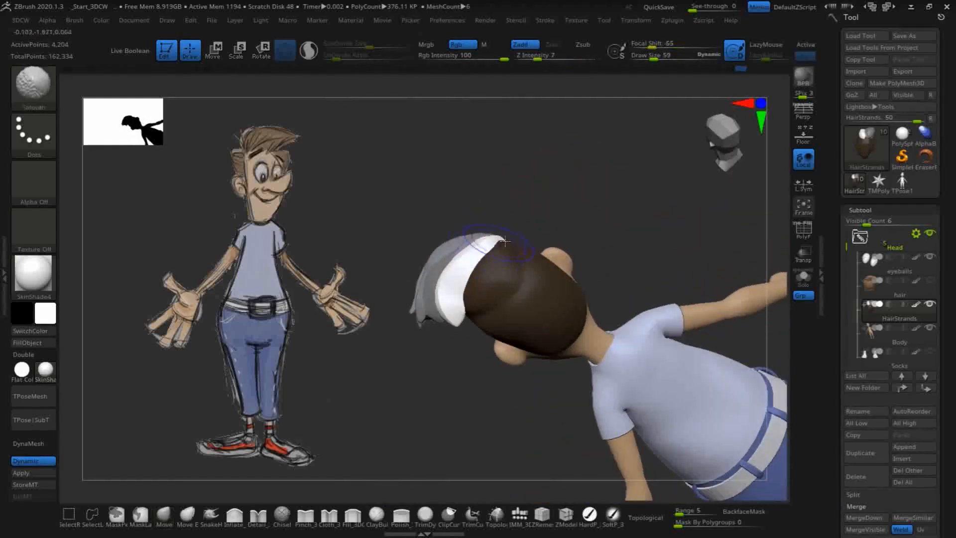
mouse_move(567, 208)
alt+mouse_down()
mouse_move(566, 199)
mouse_move(654, 281)
mouse_move(669, 312)
alt+mouse_up()
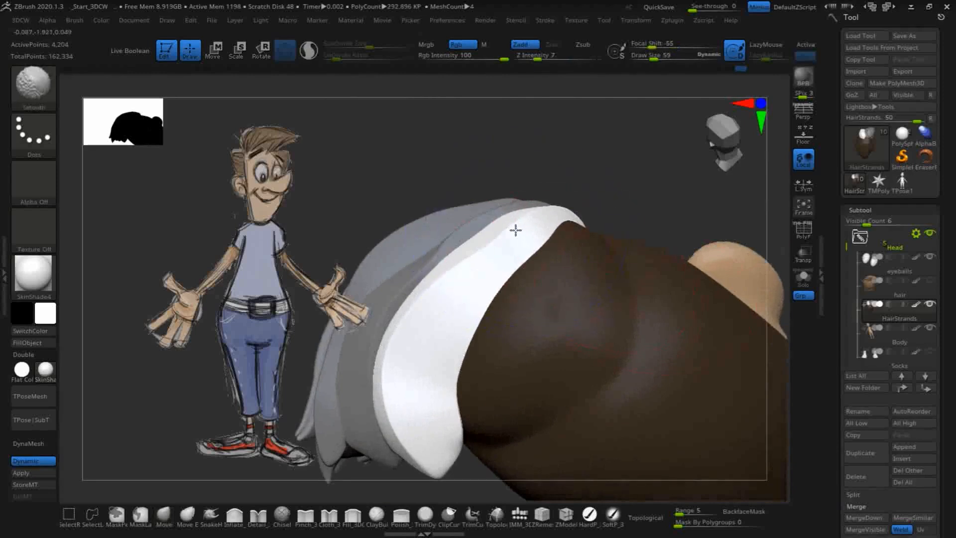
drag(610, 182, 658, 186)
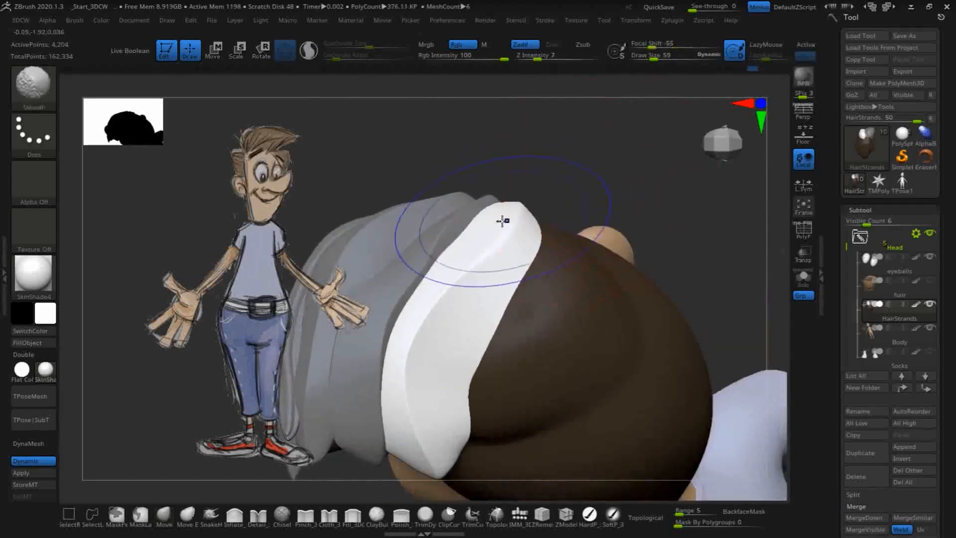
mouse_move(503, 221)
shift+mouse_down()
mouse_move(505, 235)
mouse_move(513, 225)
shift+mouse_up()
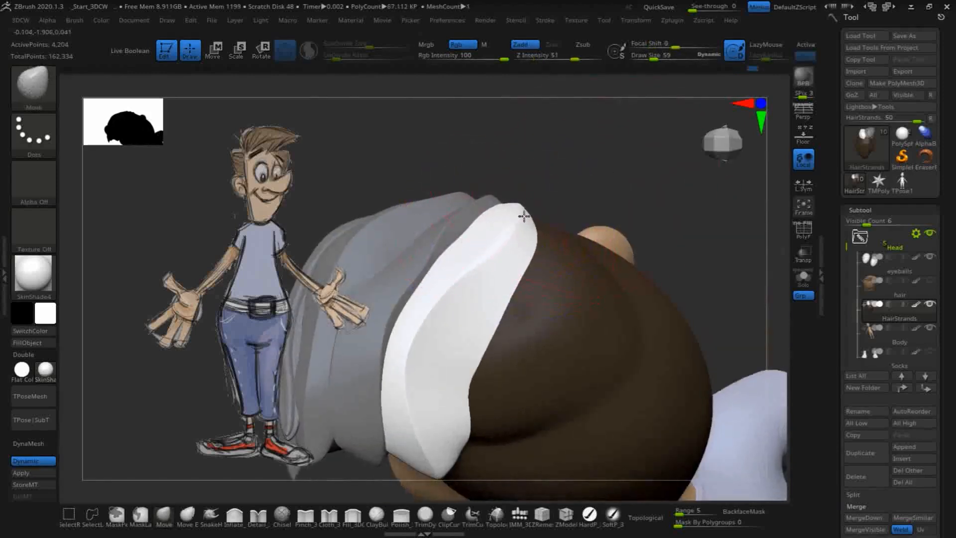
mouse_move(609, 186)
mouse_down()
mouse_move(582, 197)
mouse_move(607, 177)
mouse_move(596, 173)
mouse_move(616, 176)
mouse_move(598, 162)
mouse_move(695, 197)
mouse_up()
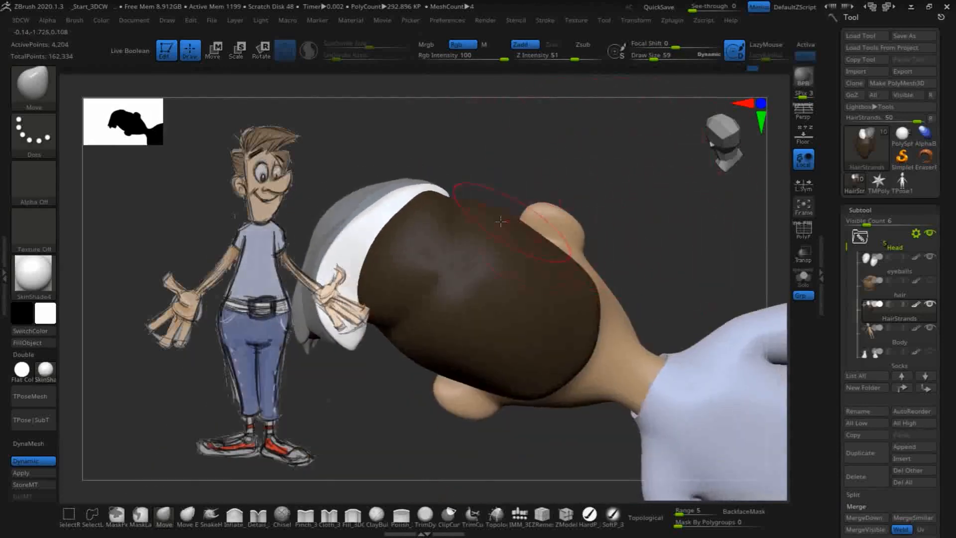
shift+drag(686, 239, 563, 303)
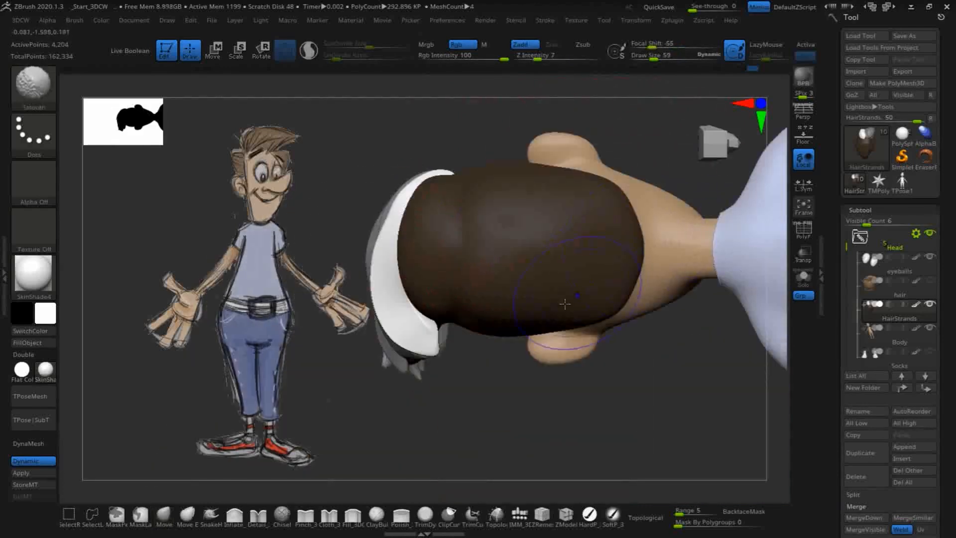
Draw a new Flat_single strand at draw size 18 on the side scalp, directly behind the last strand.
drag(472, 444, 645, 377)
drag(421, 434, 702, 299)
drag(698, 402, 448, 299)
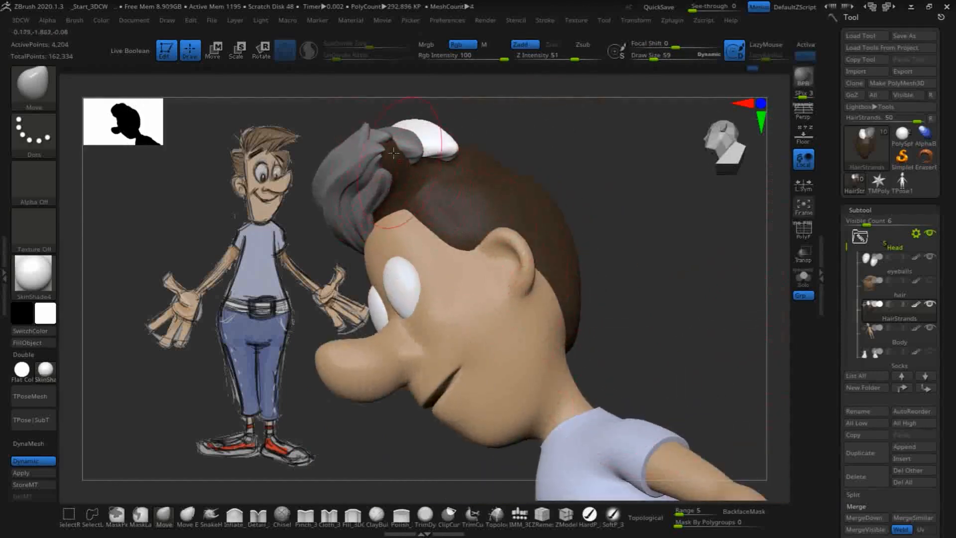
drag(712, 278, 665, 211)
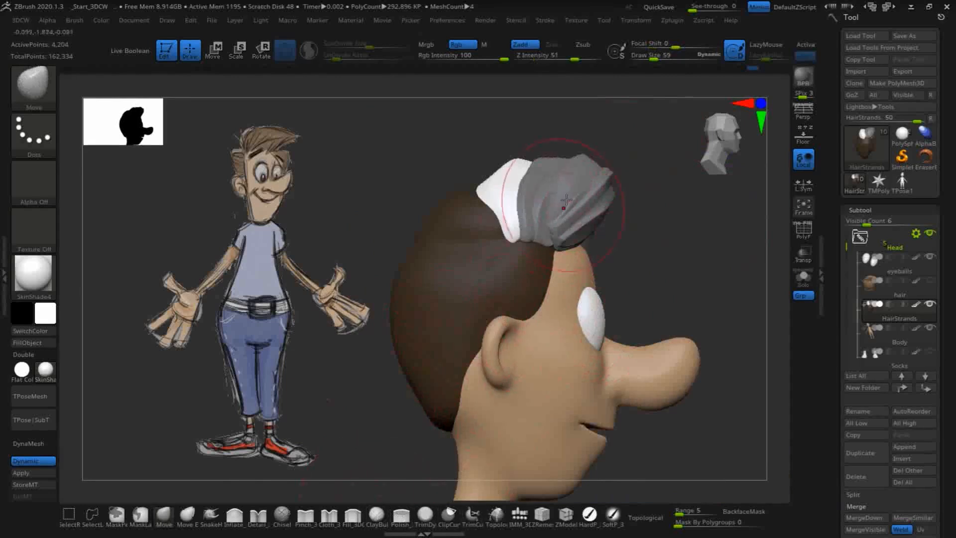
key(b)
click(656, 432)
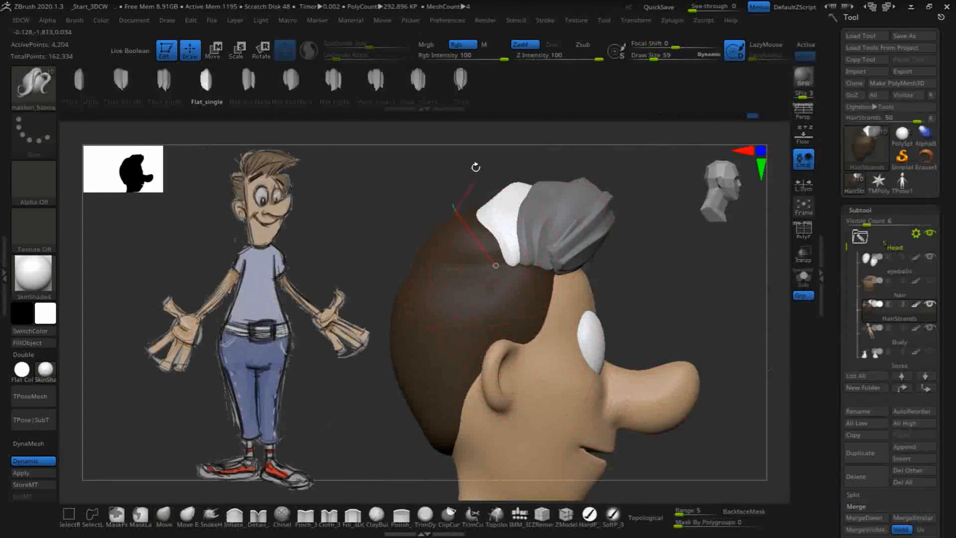
drag(476, 166, 472, 147)
key(ctrl+z)
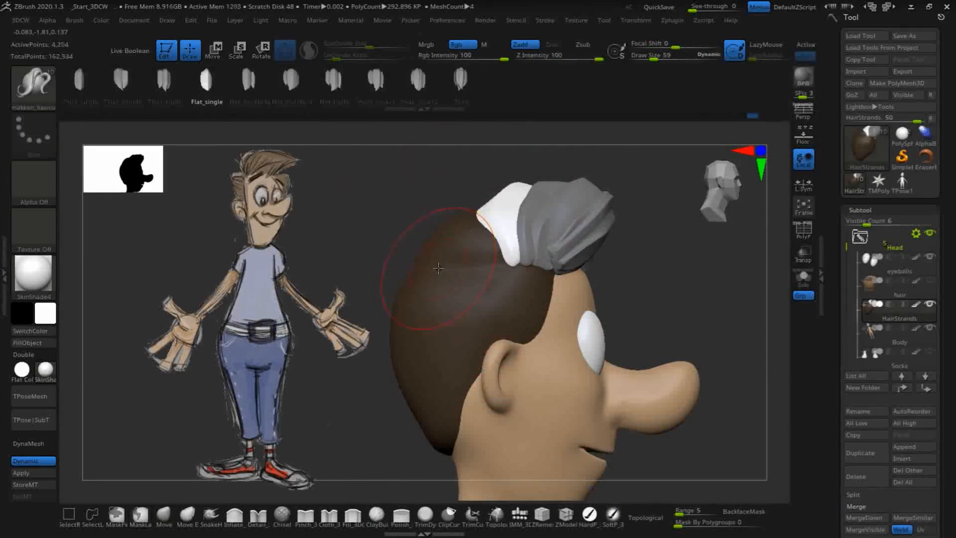
key(bracketleft)
key(bracketleft)
drag(427, 191, 502, 250)
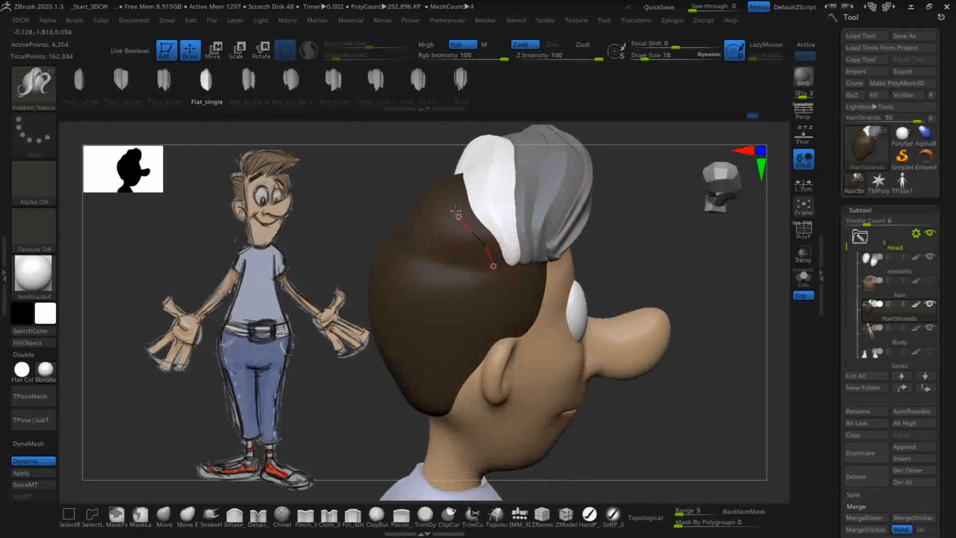
drag(439, 174, 436, 157)
Lengthen the new strand's curve over the back of the head toward the opposite side, following its neighbour.
drag(670, 255, 423, 175)
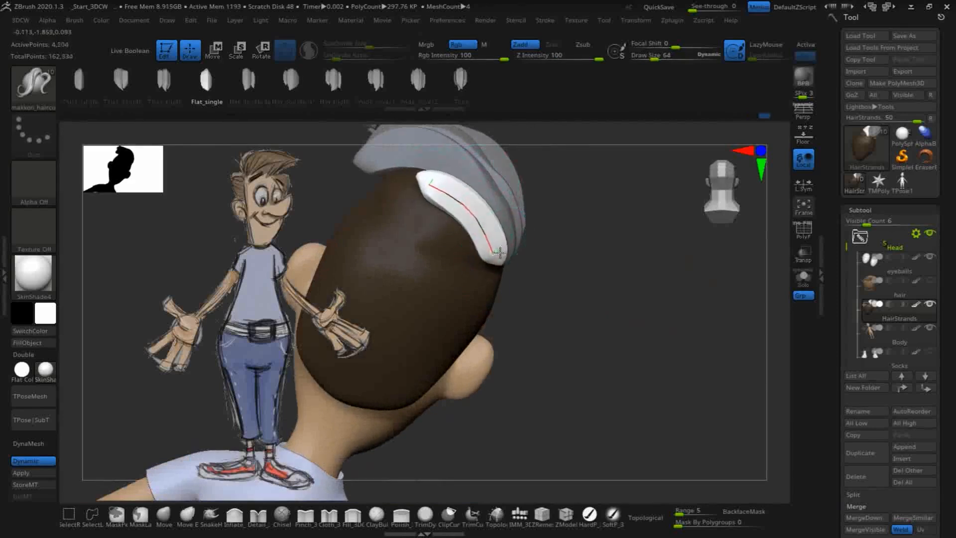
drag(628, 268, 518, 262)
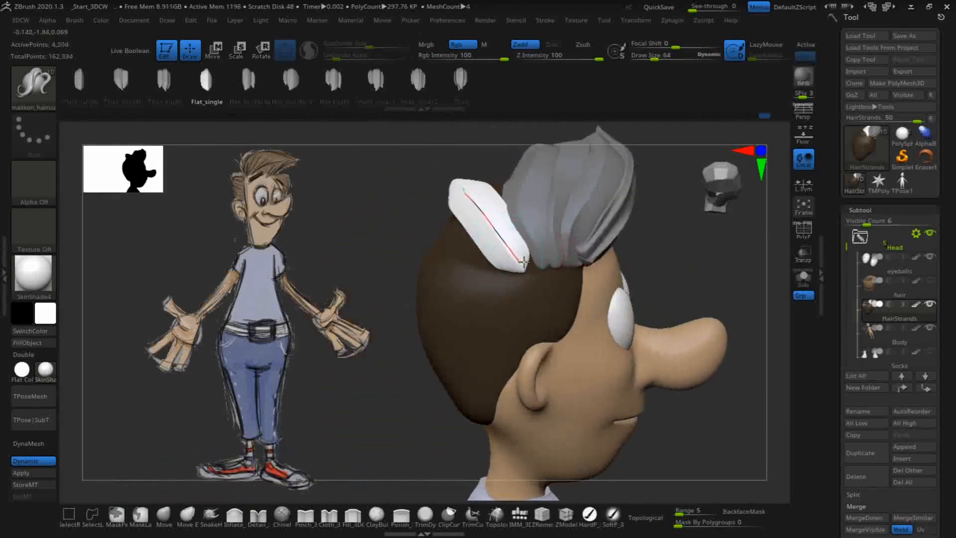
drag(657, 269, 641, 252)
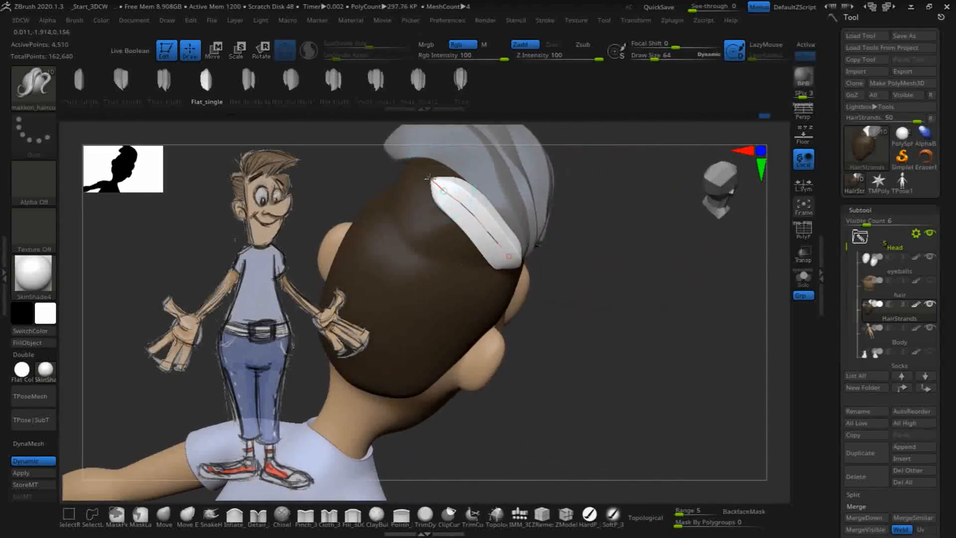
drag(399, 164, 417, 173)
drag(620, 217, 650, 214)
drag(390, 171, 366, 180)
drag(596, 239, 533, 230)
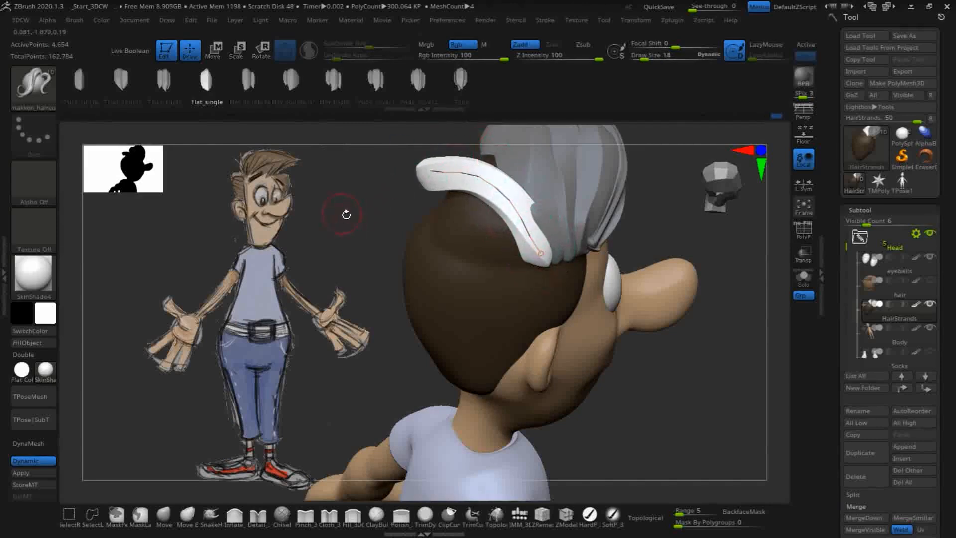
Bend the middle of the new strand's curve up against the neighbouring strand across the back of the head.
drag(346, 214, 478, 254)
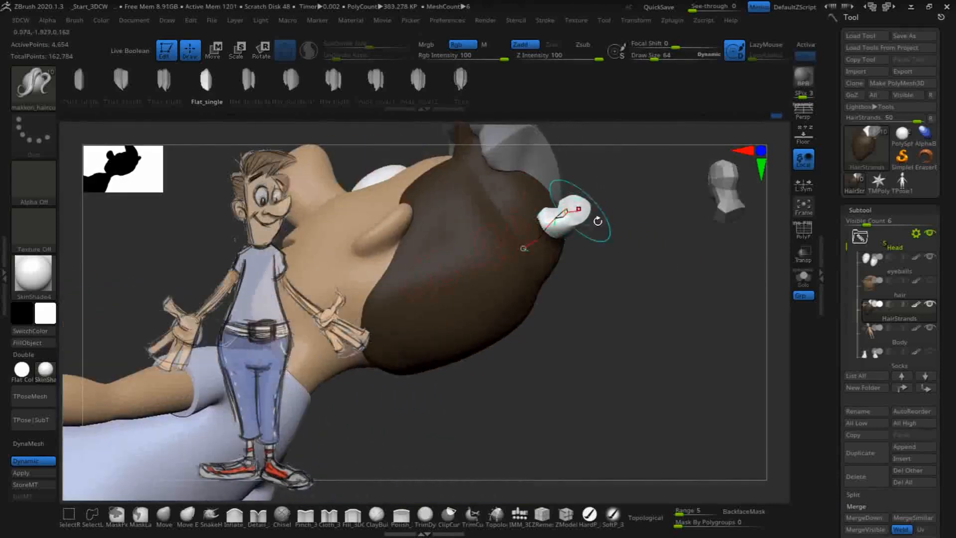
drag(598, 221, 548, 249)
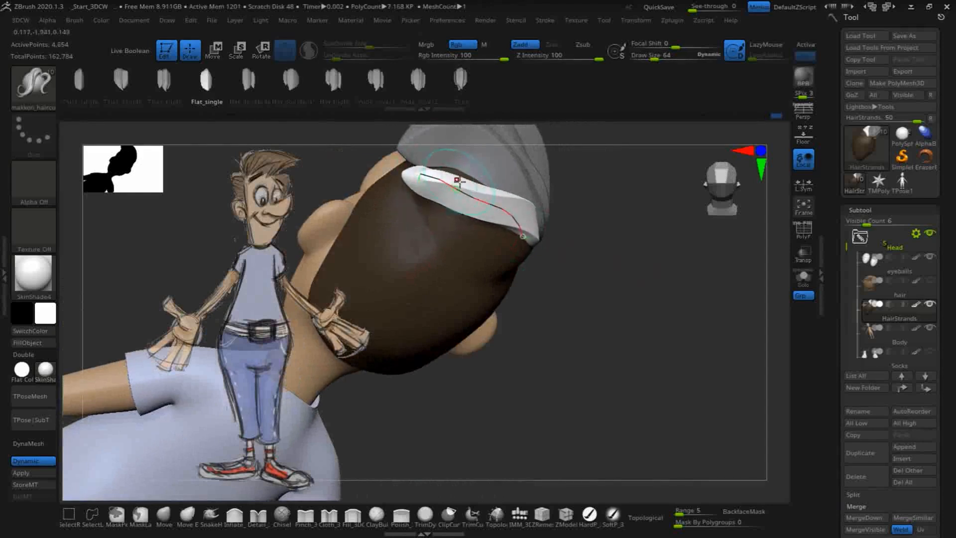
drag(489, 197, 500, 206)
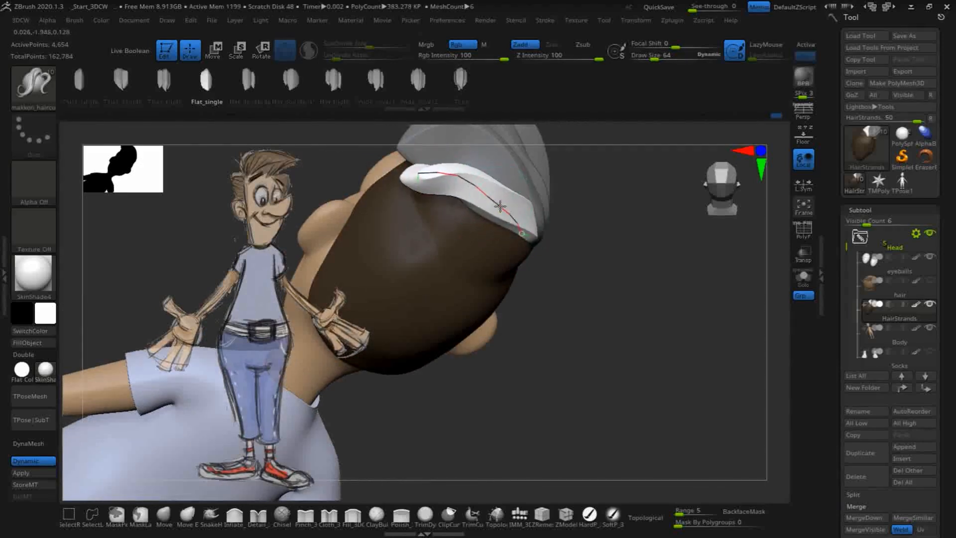
click(445, 179)
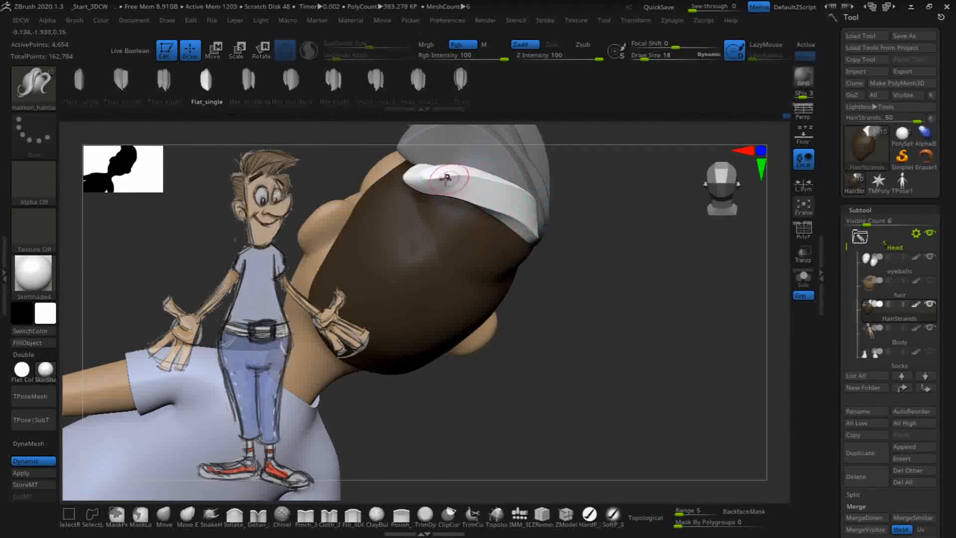
drag(669, 276, 557, 132)
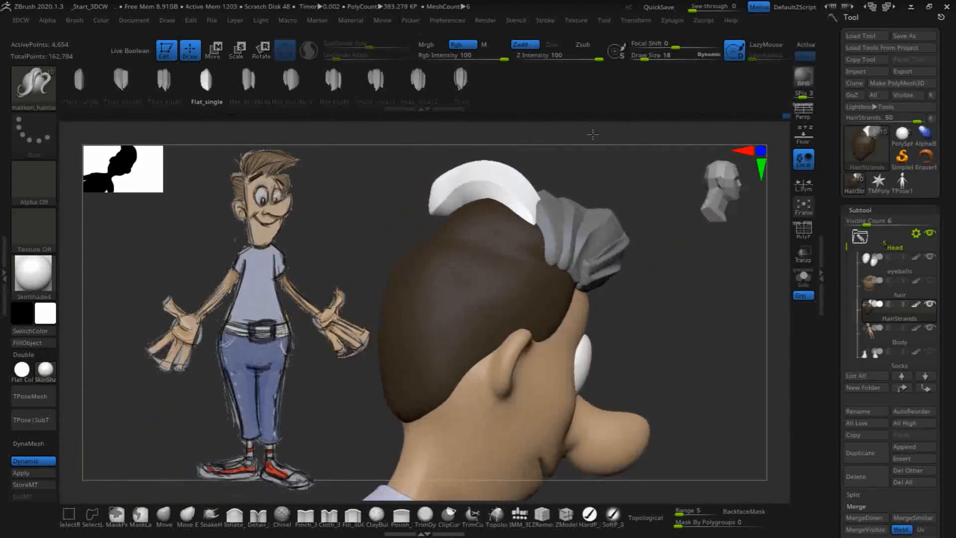
key(ctrl+z)
key(ctrl+z)
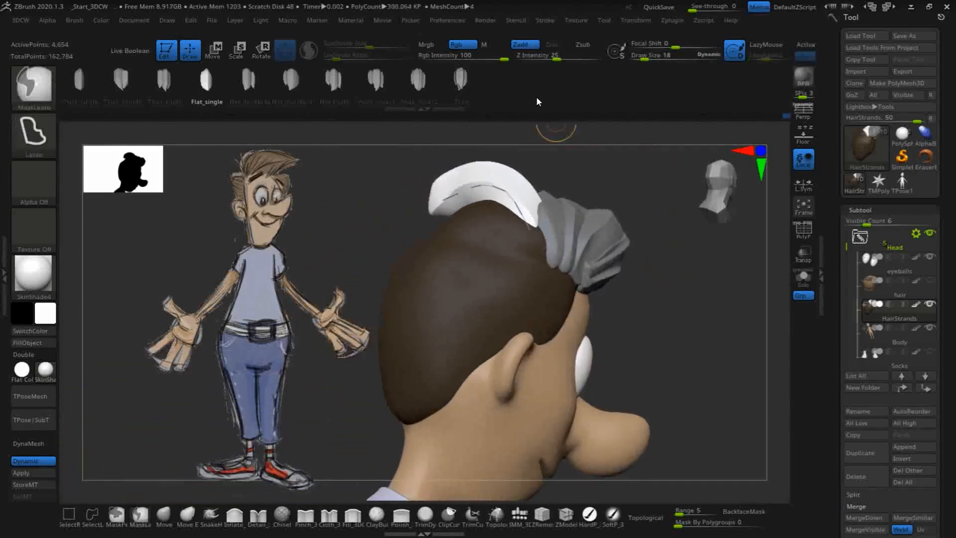
key(ctrl+z)
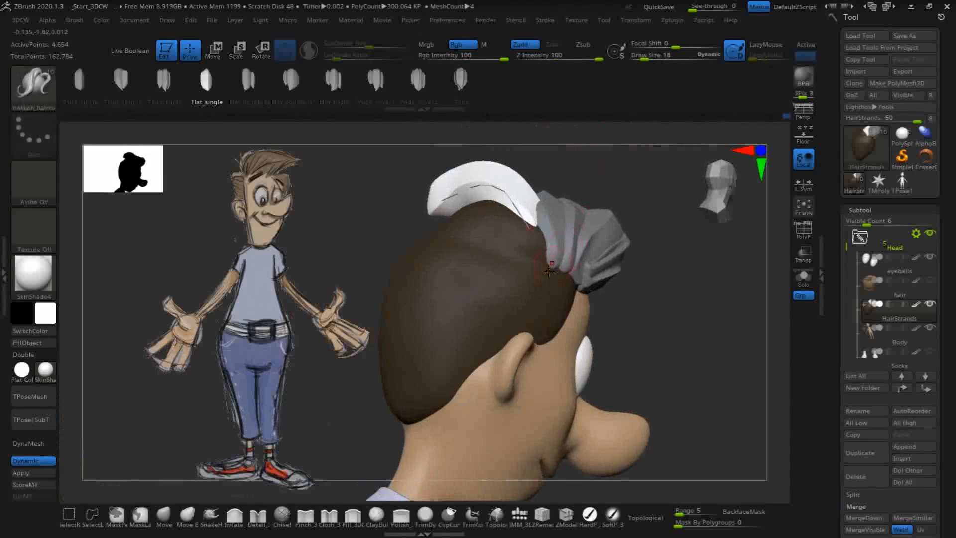
Pull the new strand's front end down onto the side scalp and tuck it beside its neighbour.
drag(527, 230, 540, 268)
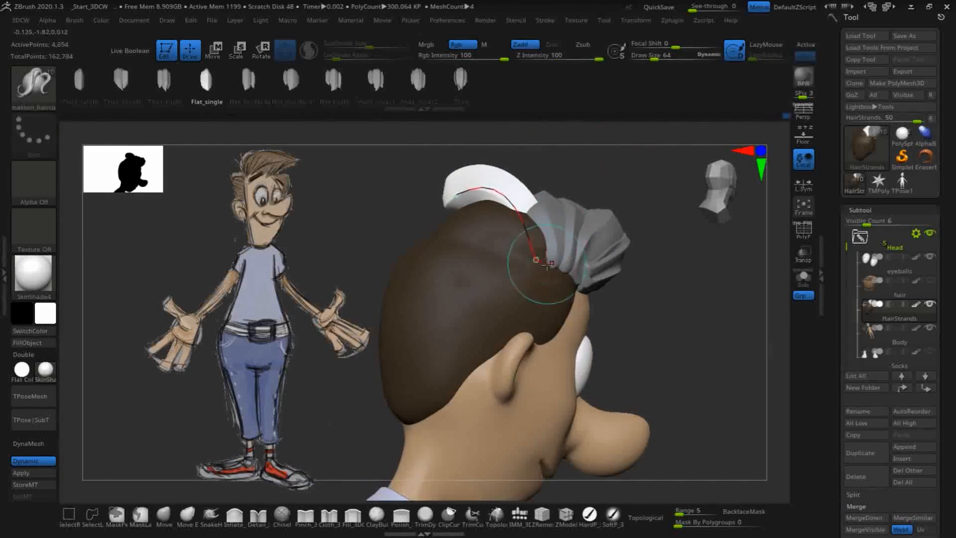
drag(671, 341, 606, 324)
drag(342, 208, 317, 230)
drag(558, 246, 538, 248)
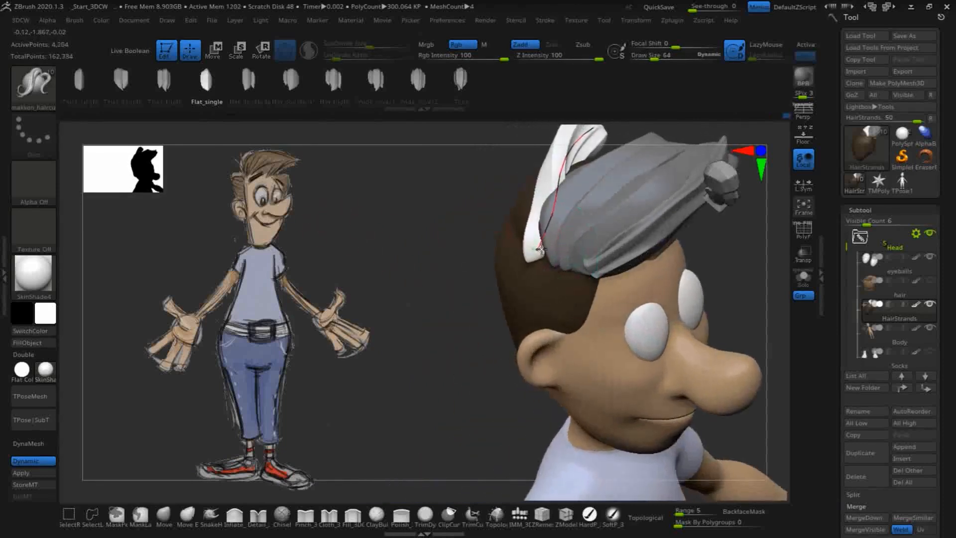
Bring the new strand's rear end down onto the opposite side of the head and arch its middle along the neighbouring strand.
drag(558, 205, 424, 239)
drag(535, 212, 553, 269)
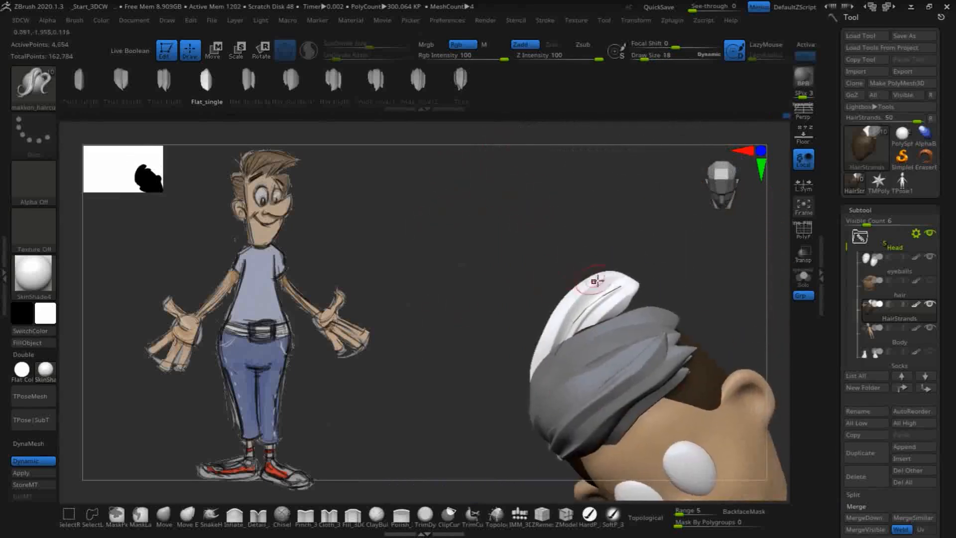
drag(620, 287, 677, 316)
mouse_move(611, 314)
mouse_down()
mouse_move(613, 306)
mouse_move(601, 313)
mouse_move(644, 309)
mouse_move(651, 323)
mouse_move(593, 312)
mouse_up()
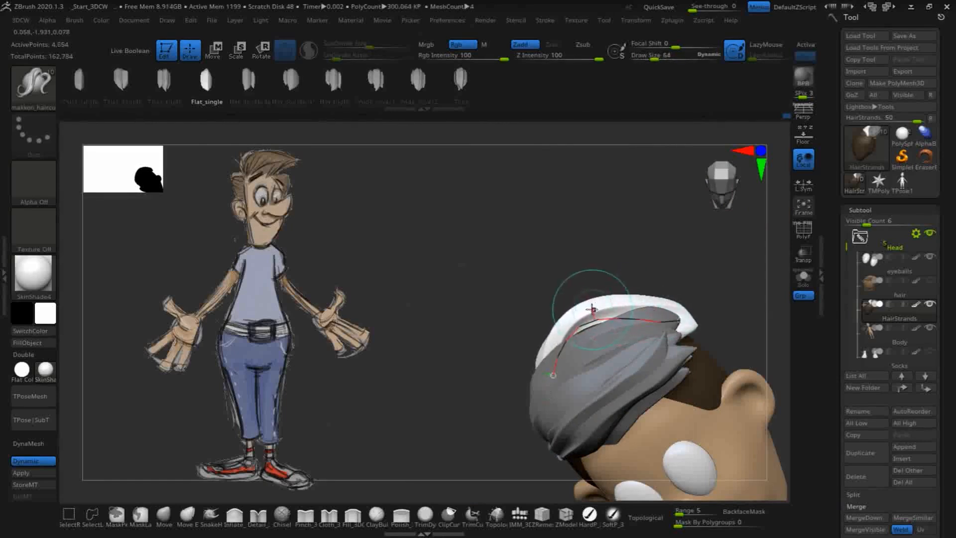
click(593, 317)
key(bracketleft)
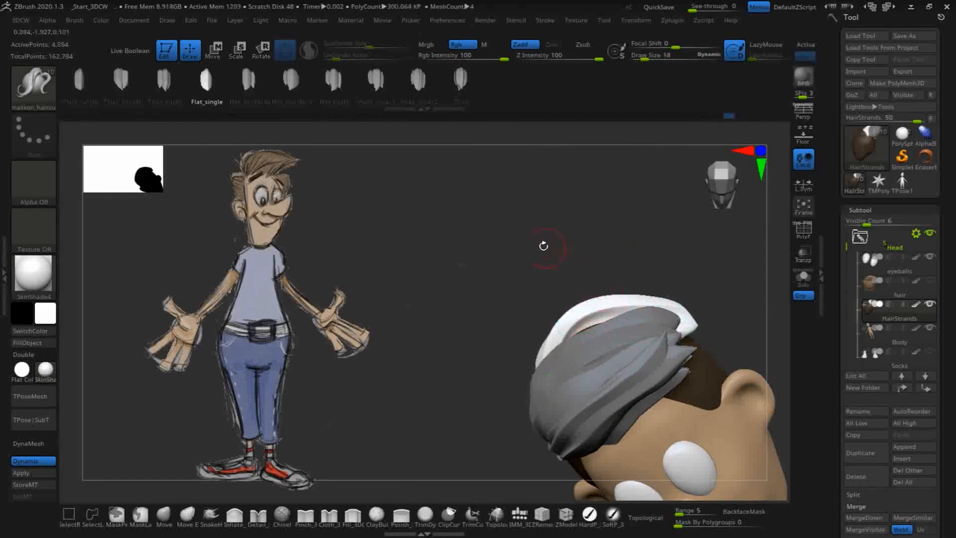
Undo the last change to the new strand and reset the curve falloff in the hair brush's curve modifiers.
drag(546, 246, 566, 169)
key(ctrl)
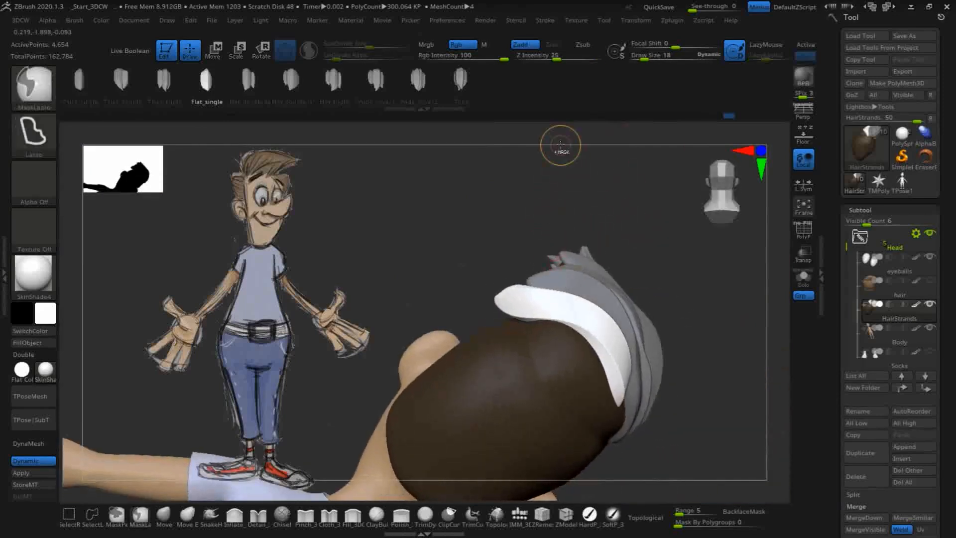
key(ctrl+z)
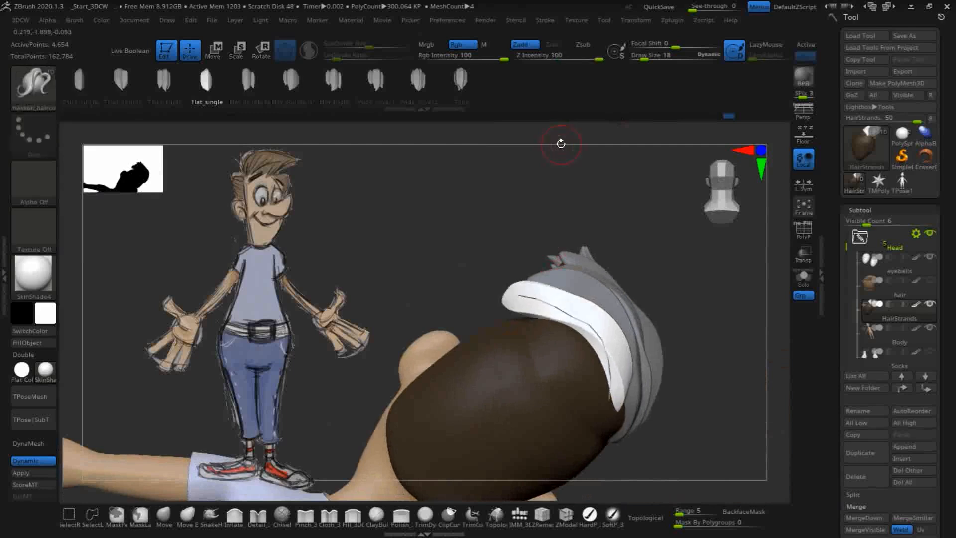
click(542, 21)
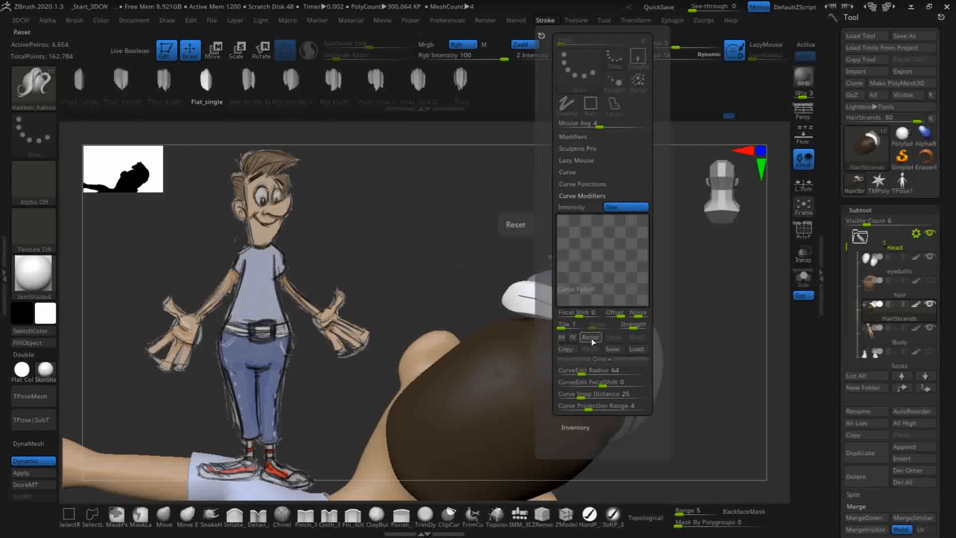
click(591, 337)
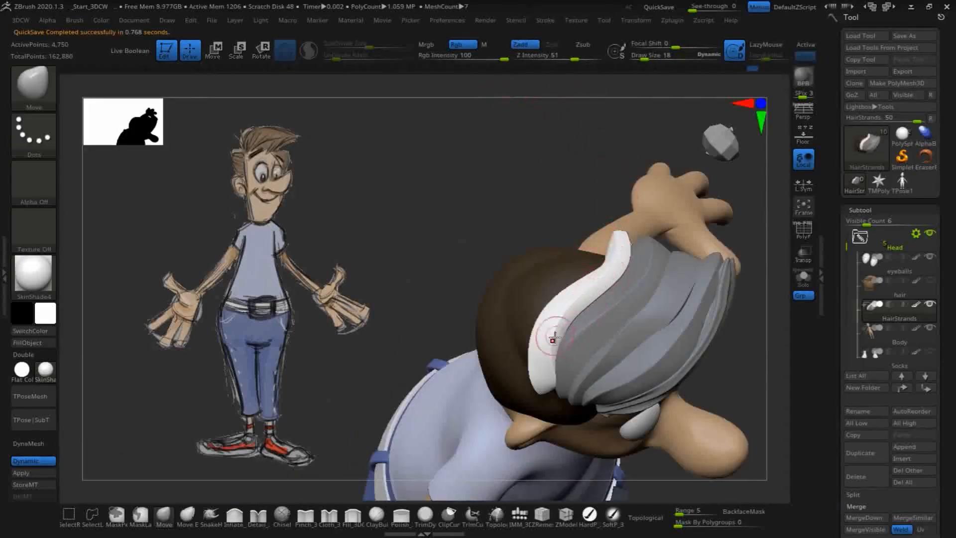
Shape the strand's lower end on the side of the scalp with the Move brush, raising the draw size to 30.
click(545, 21)
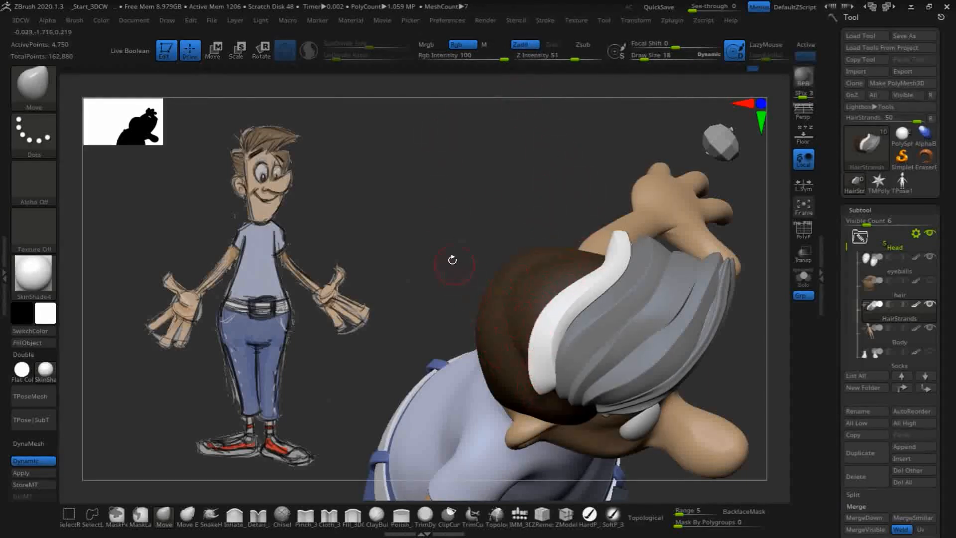
drag(452, 259, 453, 158)
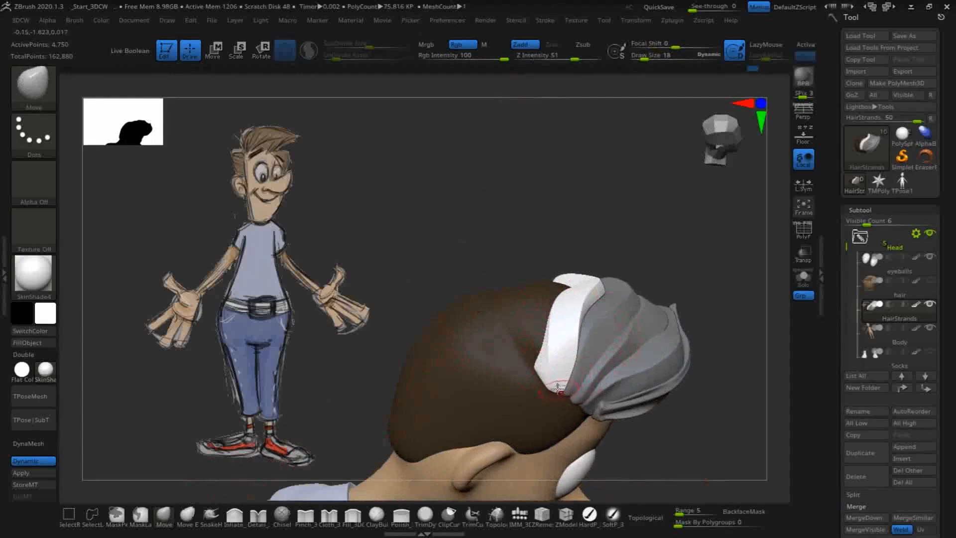
drag(464, 214, 529, 203)
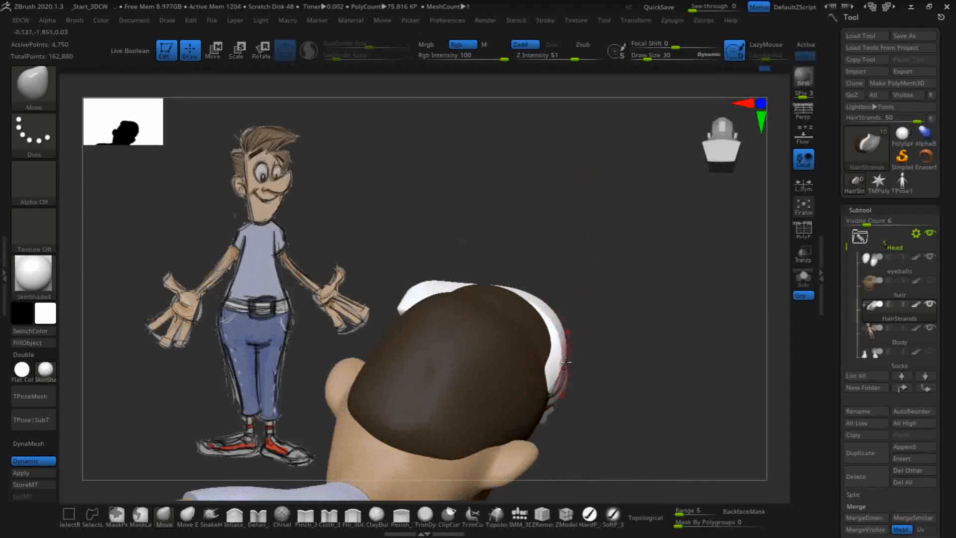
key(shift)
drag(639, 286, 593, 285)
key(shift)
shift+drag(561, 395, 564, 387)
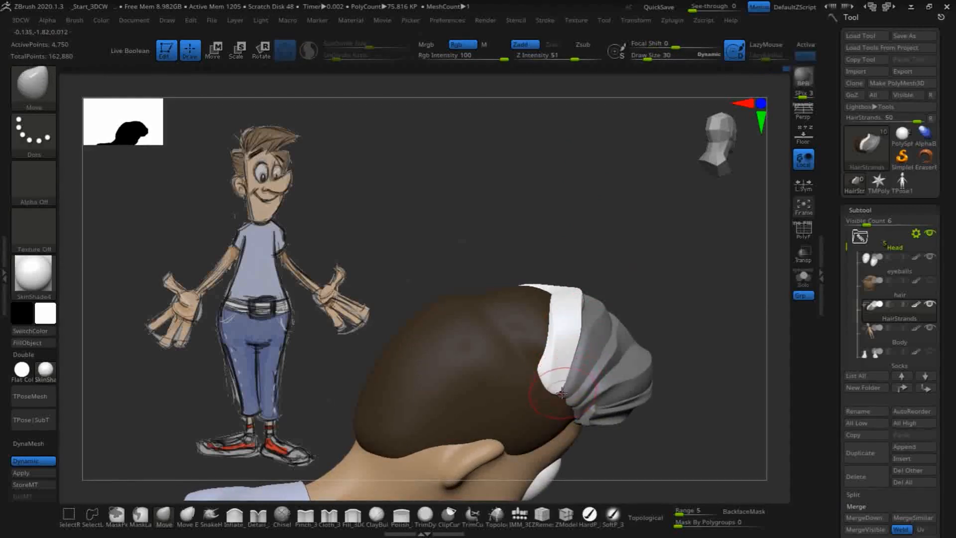
Push the strand's upper stretch against its neighbour over the crown with the Move brush, checking the shape from several sides.
drag(674, 257, 618, 264)
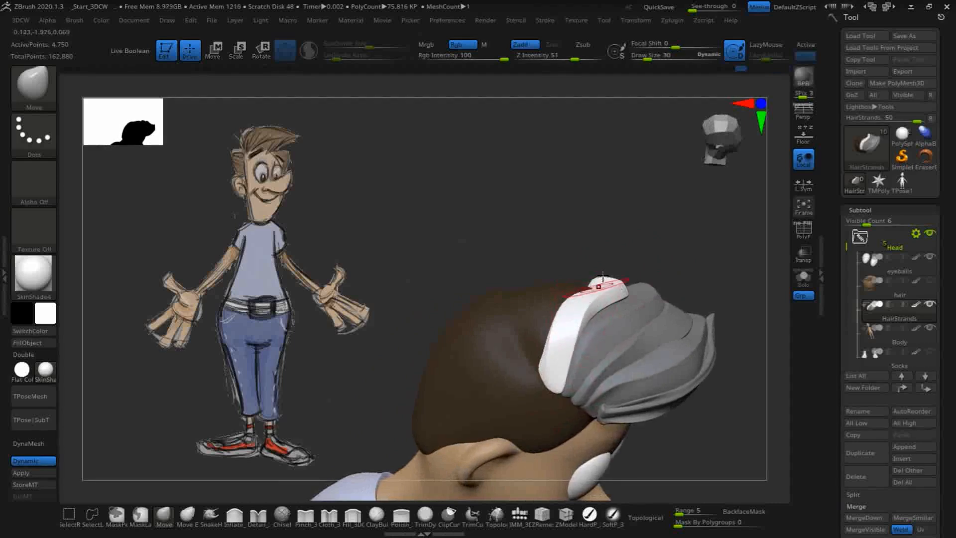
drag(668, 220, 600, 222)
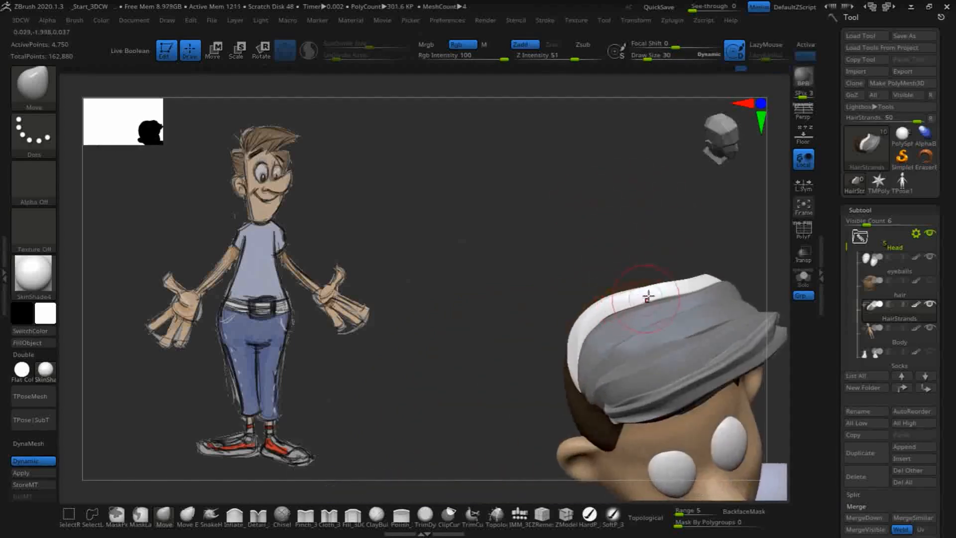
drag(663, 289, 659, 295)
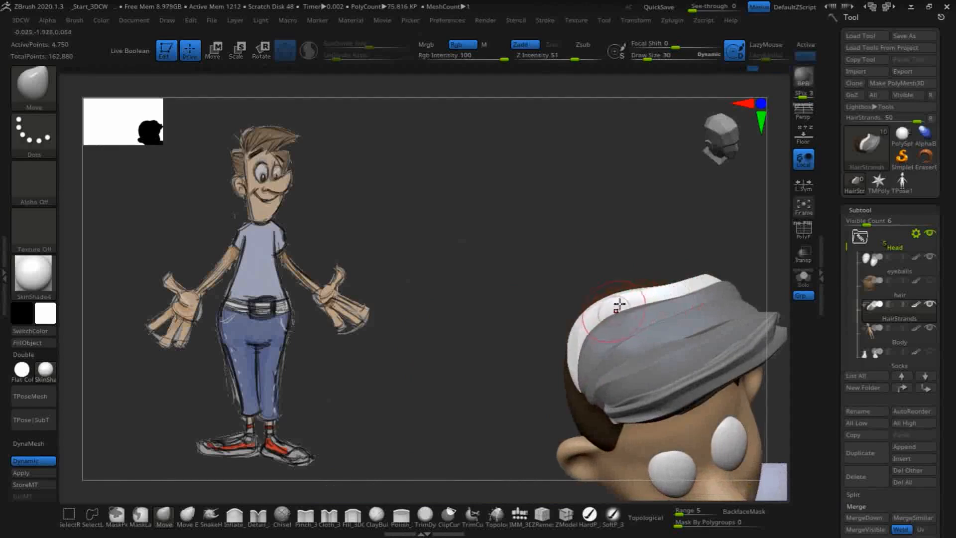
drag(596, 224, 567, 84)
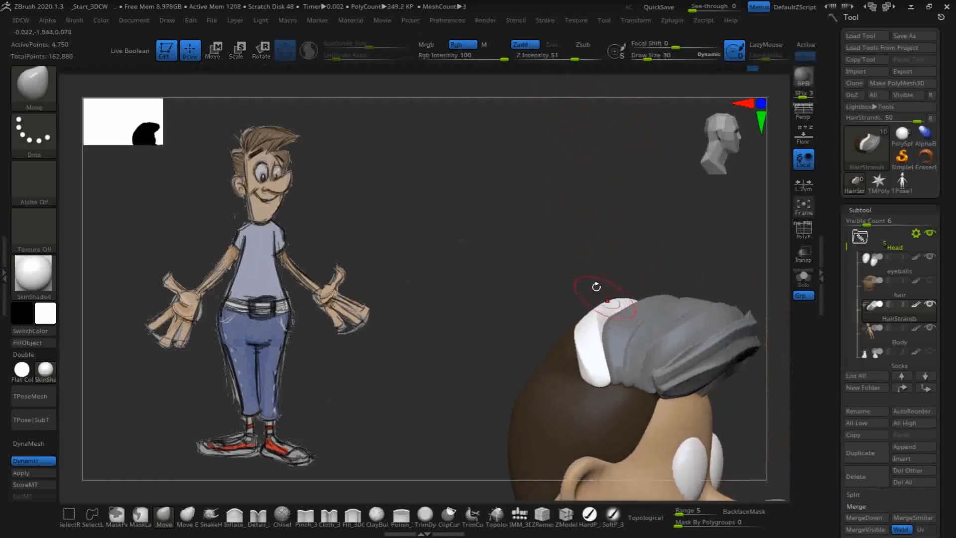
drag(596, 286, 457, 149)
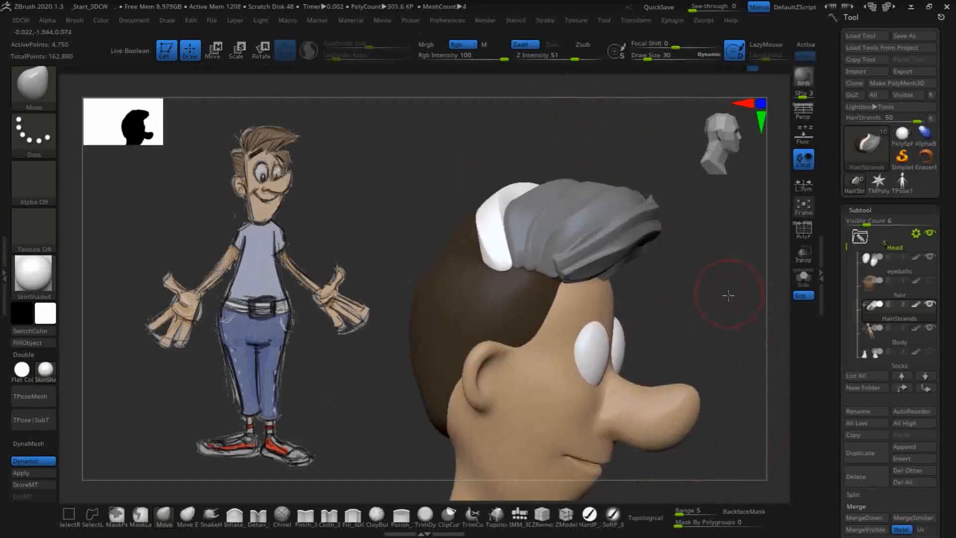
drag(728, 295, 703, 288)
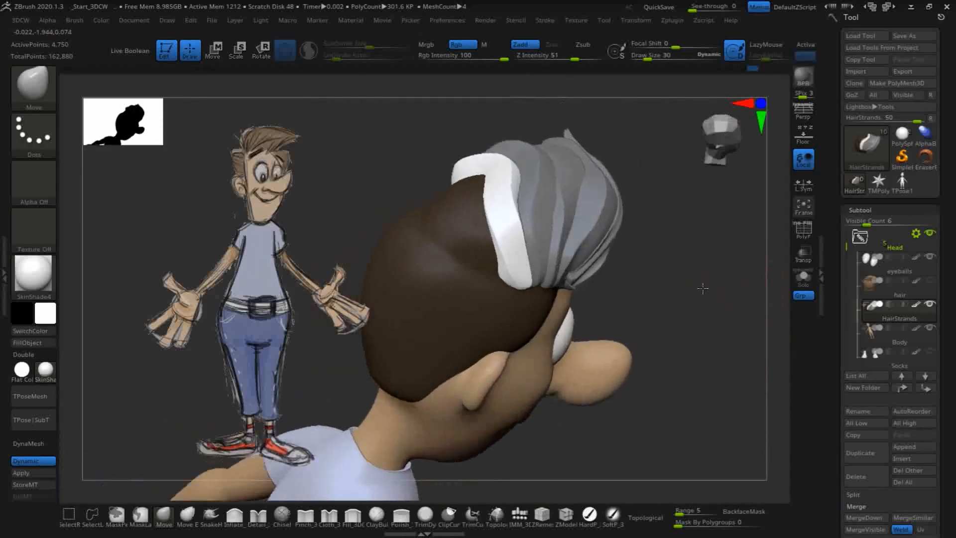
Switch back to the haircut insert brush with Flat_single and set its Curve Snap Distance to 60.
key(b)
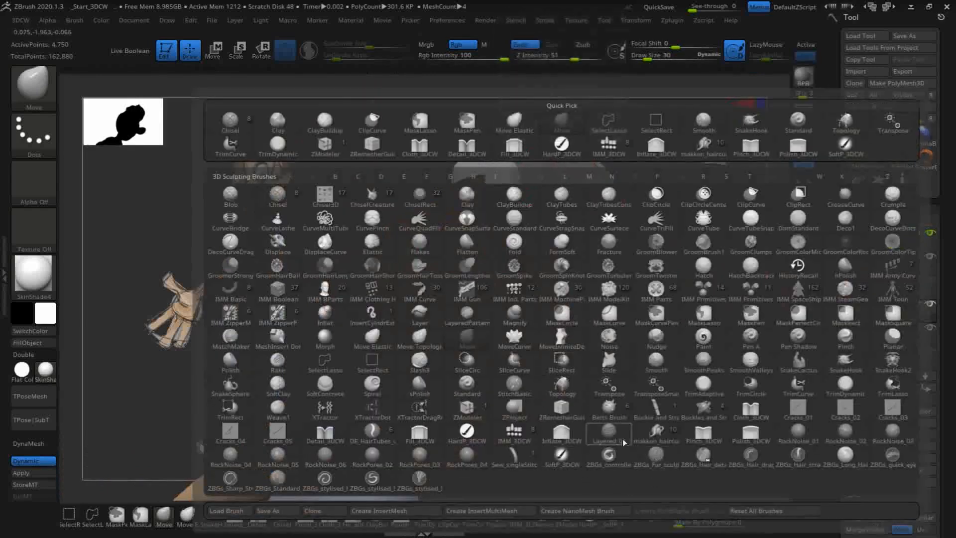
click(657, 434)
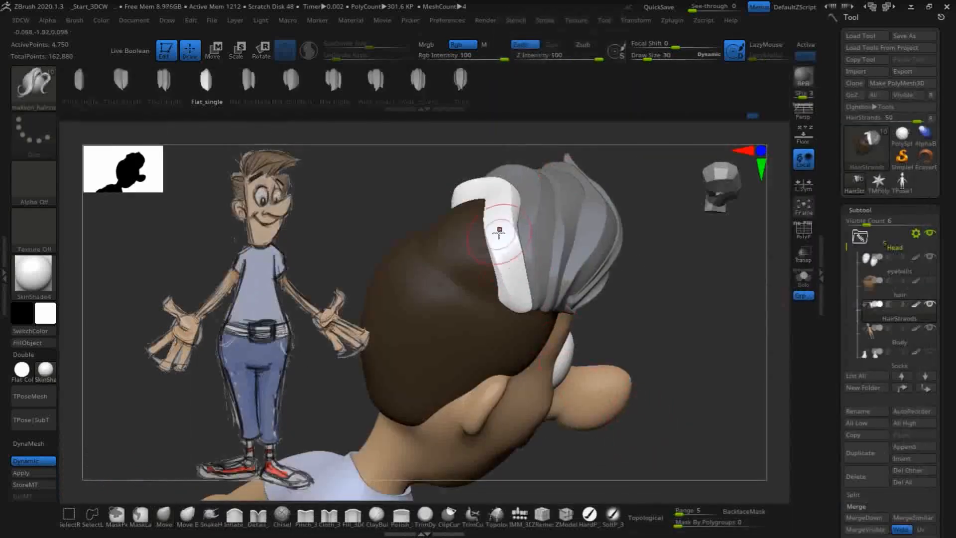
click(546, 21)
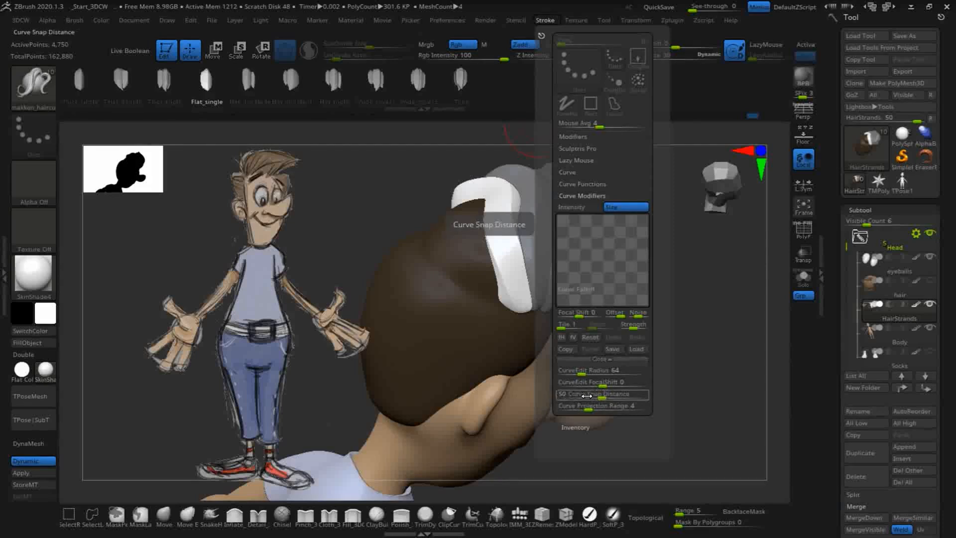
click(564, 396)
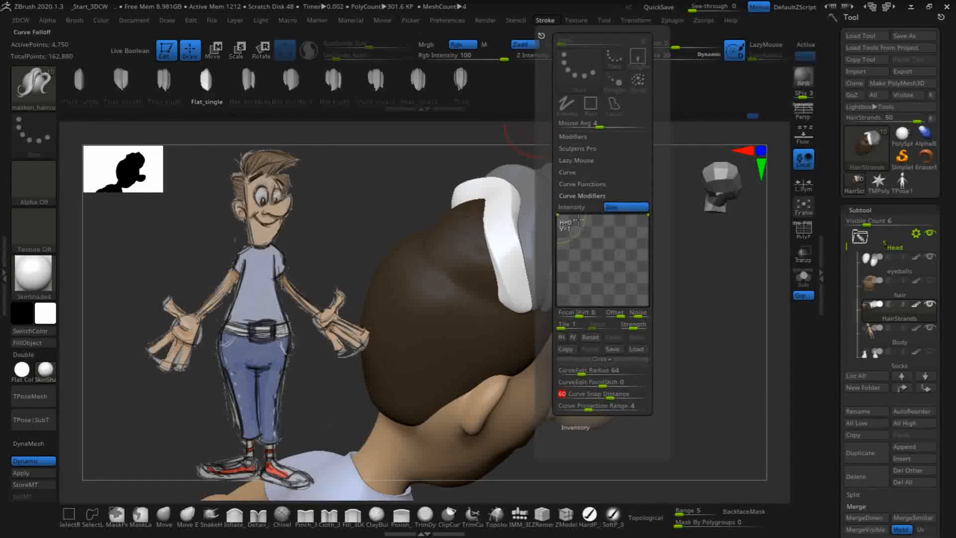
click(574, 182)
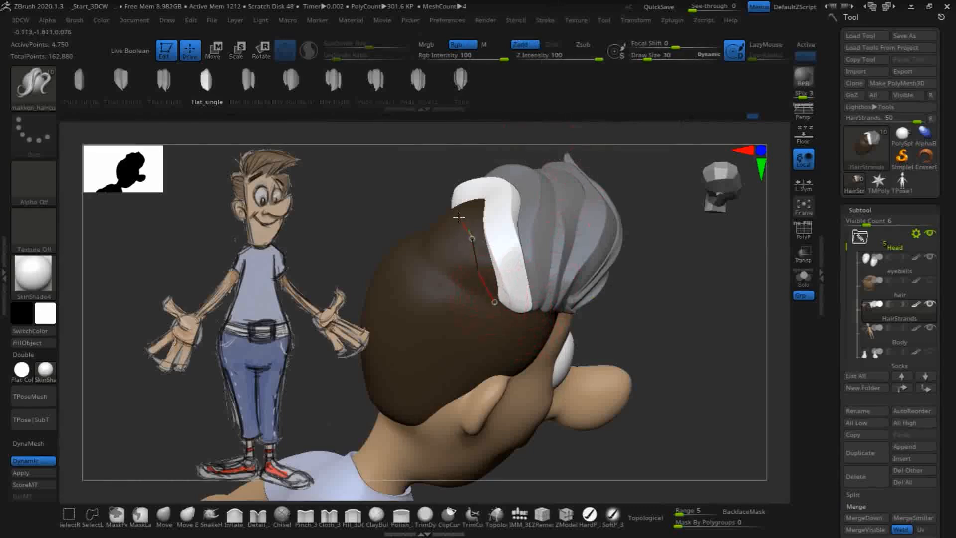
Undo the oversized strand and redraw a Flat_single strand behind the last one at draw size 18.
drag(433, 211, 434, 211)
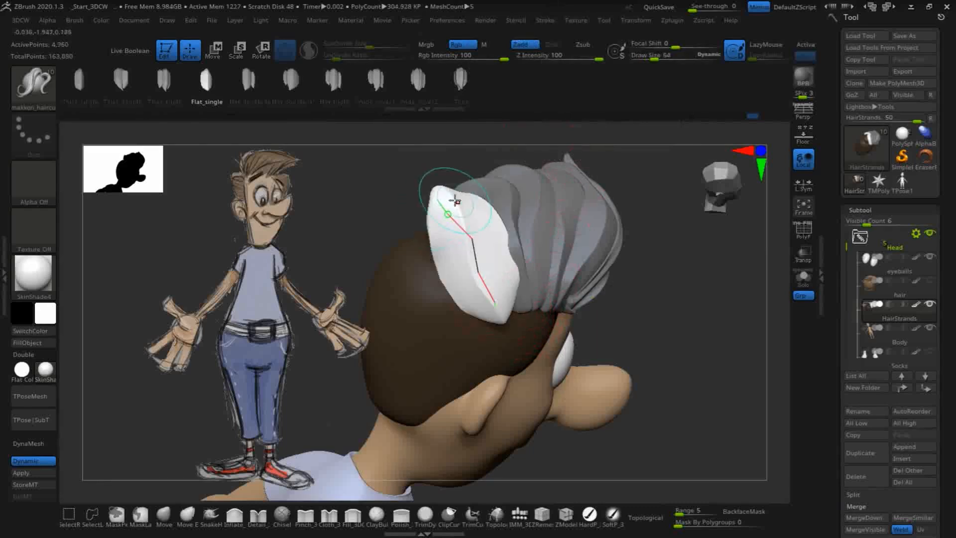
key(ctrl+z)
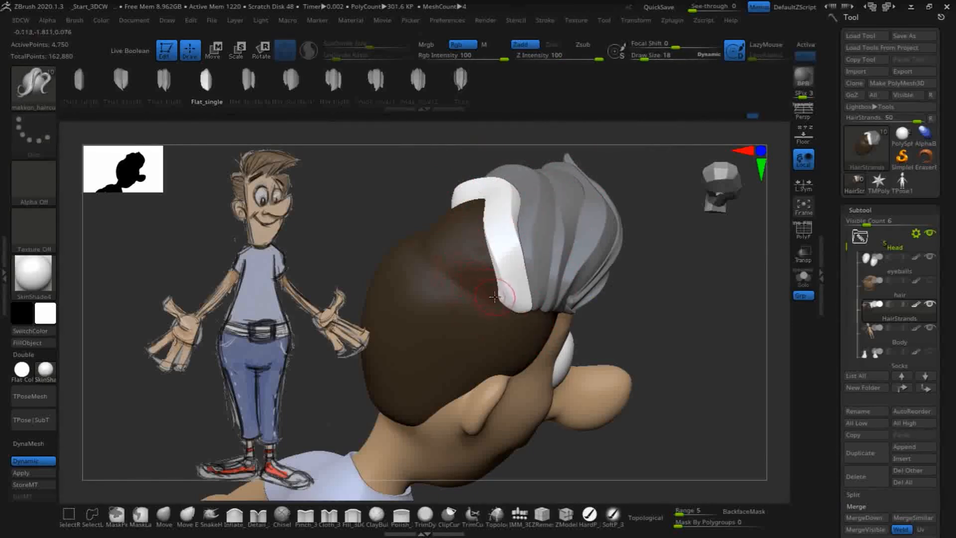
click(438, 213)
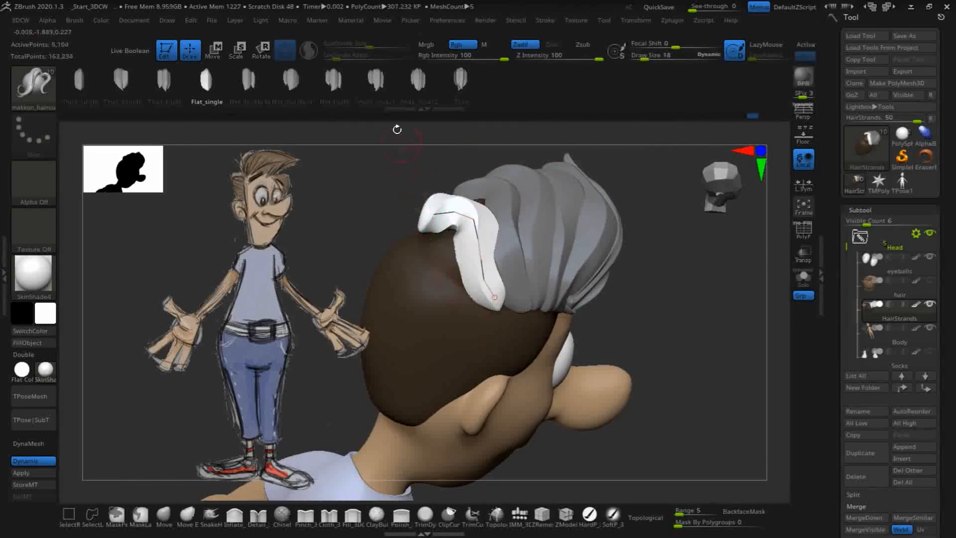
Extend the new strand's curve across the back of the head toward the opposite side, along the neighbouring strand.
drag(686, 300, 712, 329)
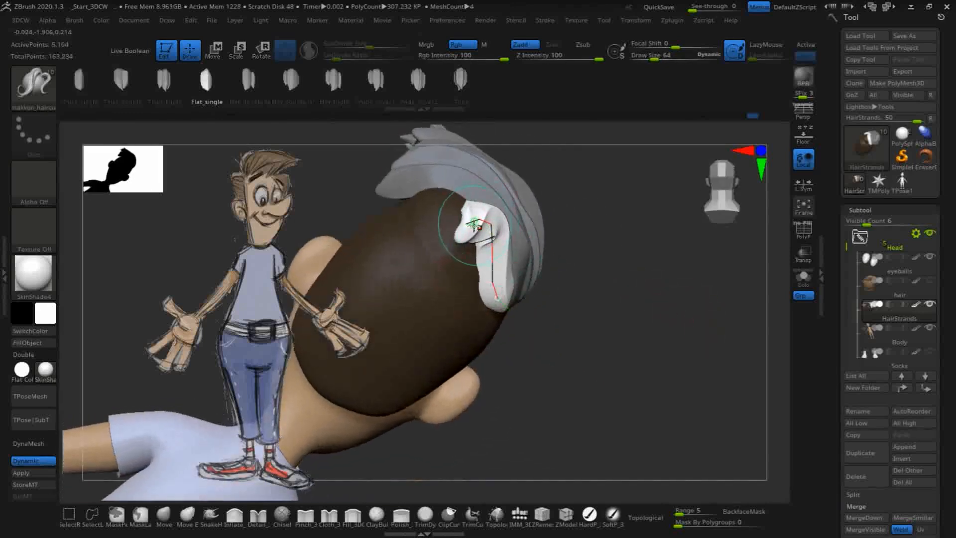
drag(464, 226, 394, 200)
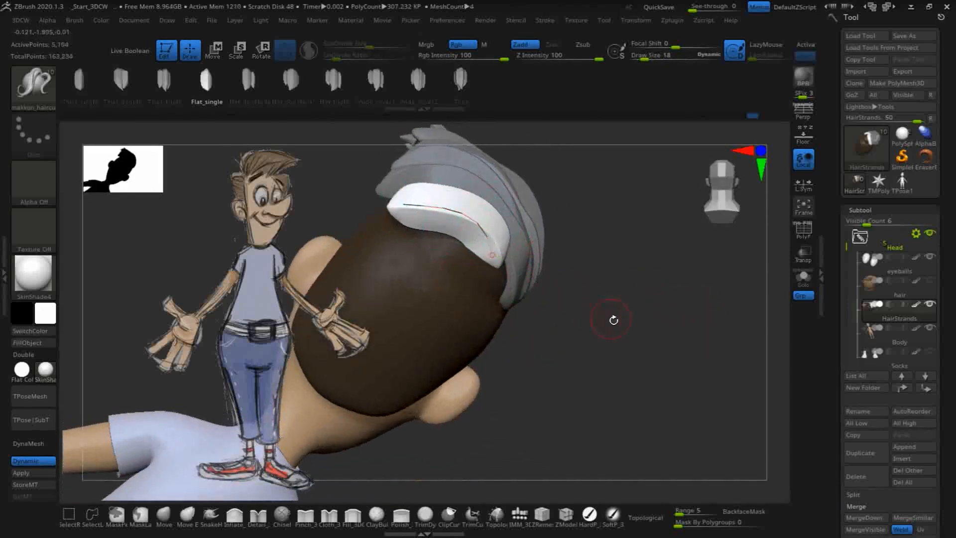
drag(615, 316, 527, 310)
drag(690, 363, 702, 319)
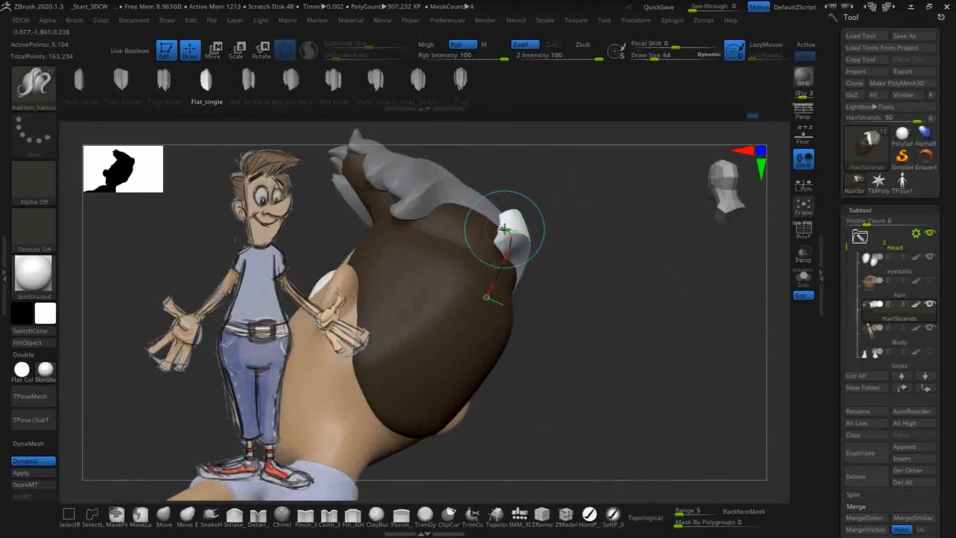
drag(488, 227, 423, 216)
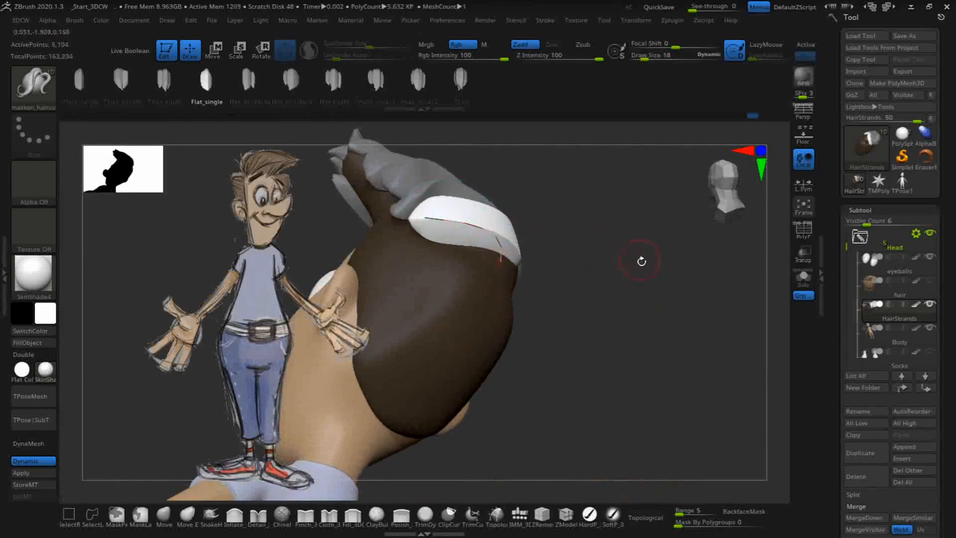
Adjust both ends of the new strand's curve and arch its middle along the neighbouring strand at the back of the head.
drag(641, 261, 510, 215)
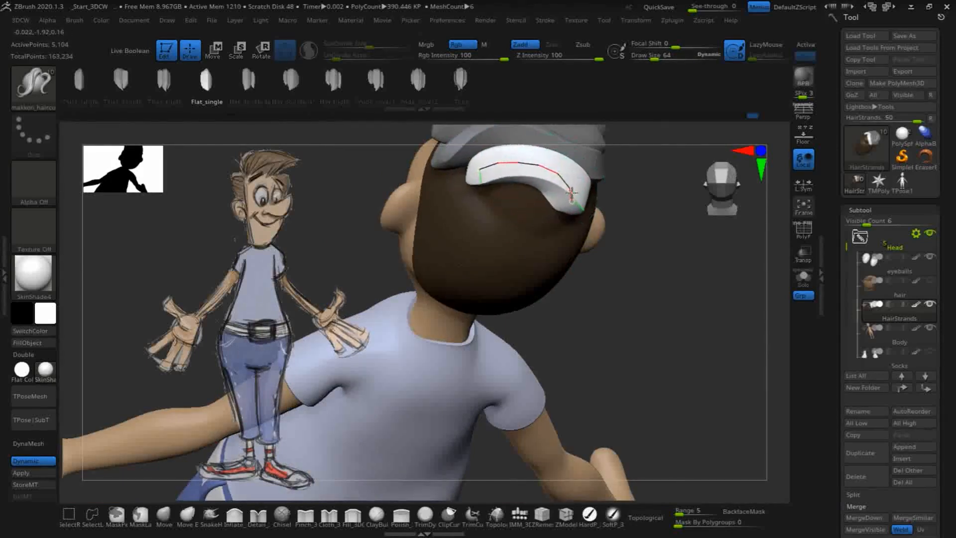
drag(582, 205, 589, 203)
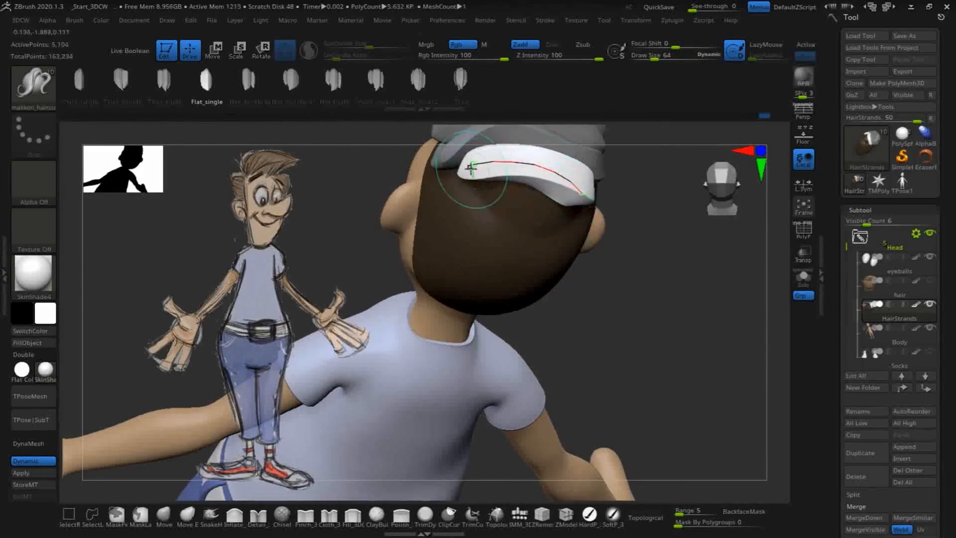
drag(462, 169, 477, 165)
drag(648, 277, 623, 164)
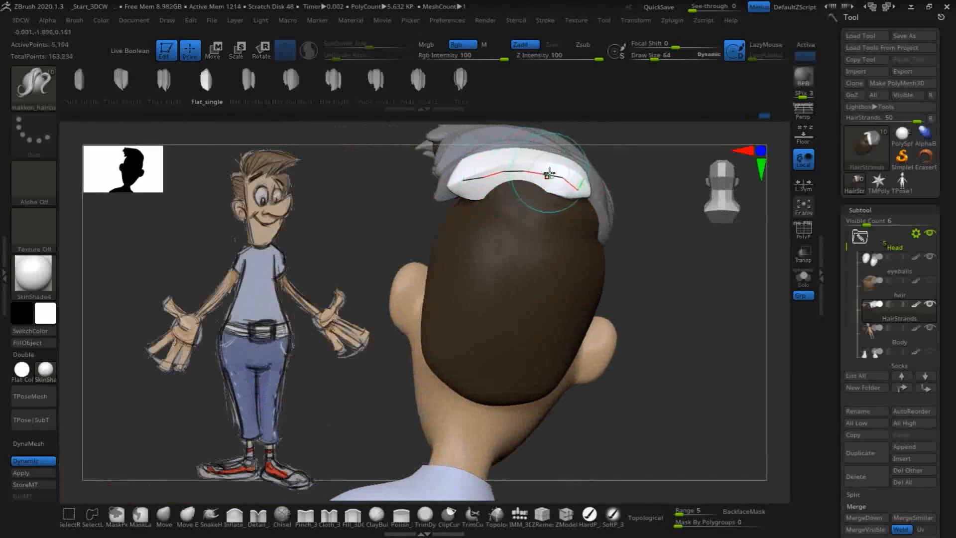
drag(576, 189, 583, 198)
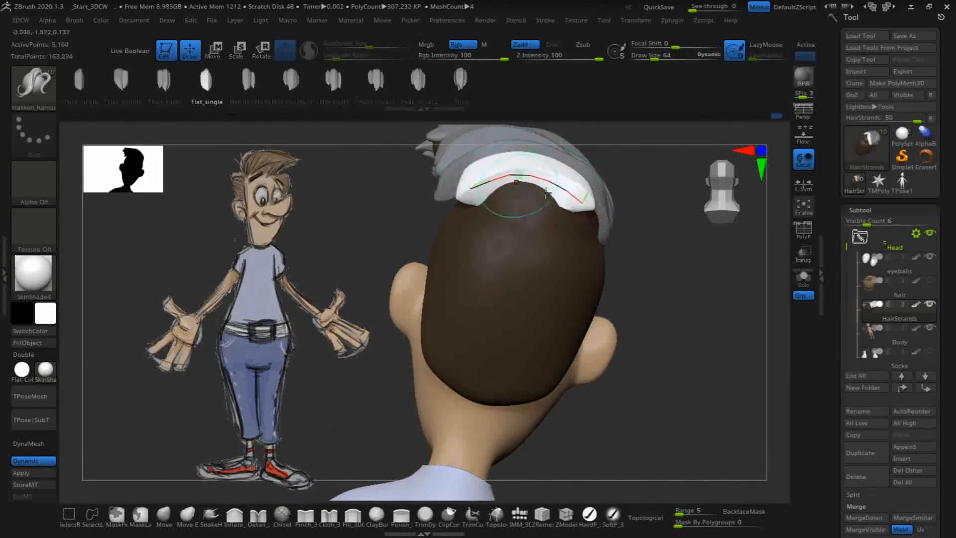
Bring the new strand's front end down onto the side scalp and tuck its rear end against the neighbouring strand.
drag(674, 314, 506, 145)
mouse_move(644, 224)
mouse_down()
mouse_move(595, 229)
mouse_move(640, 212)
mouse_up()
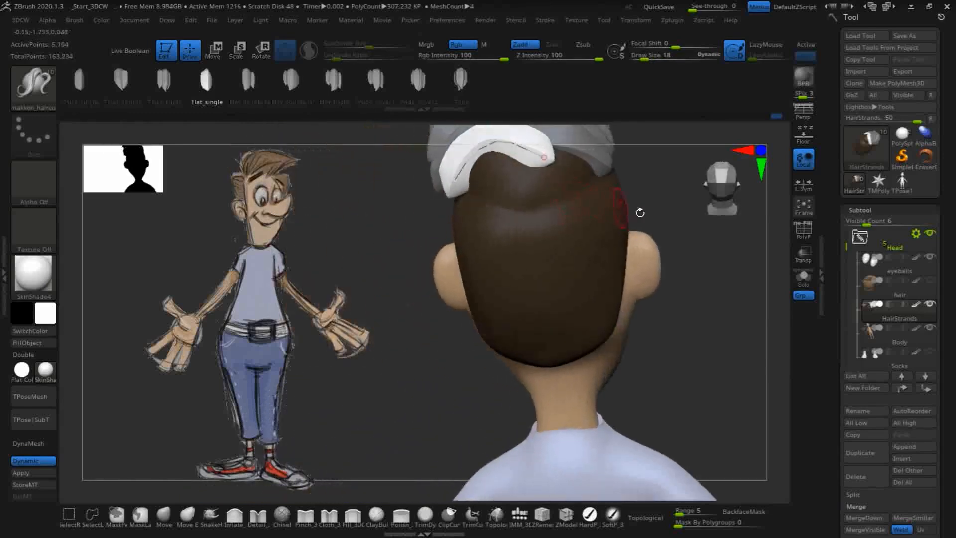
drag(687, 182, 663, 371)
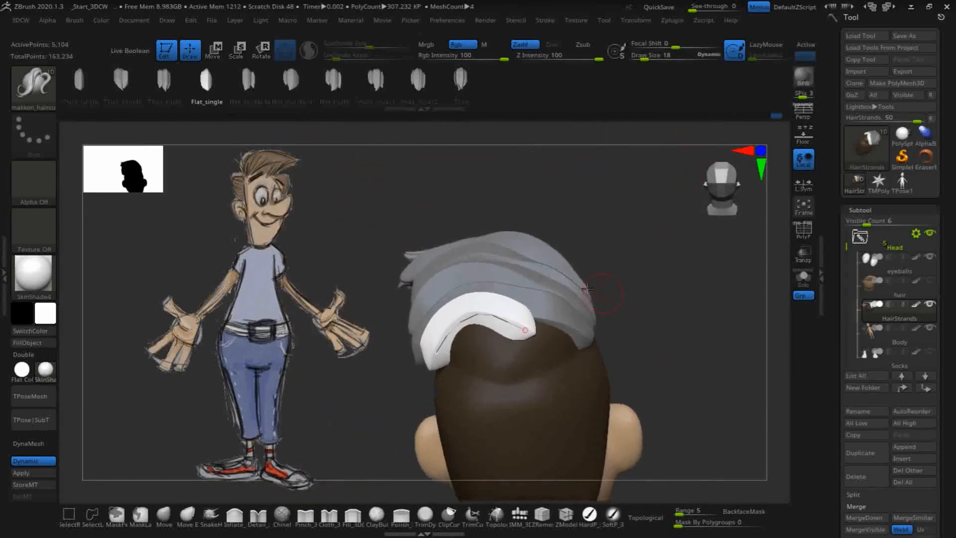
drag(524, 332, 528, 328)
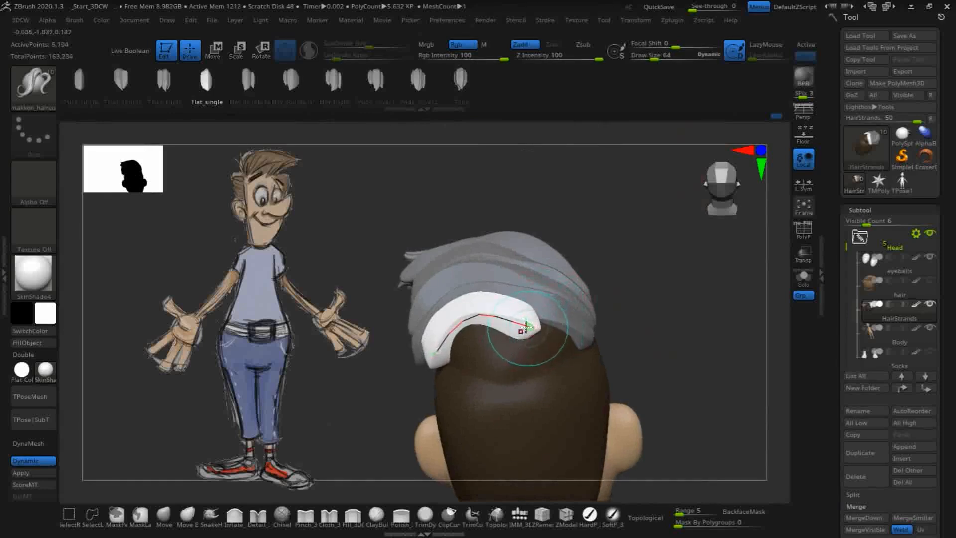
drag(613, 307, 616, 235)
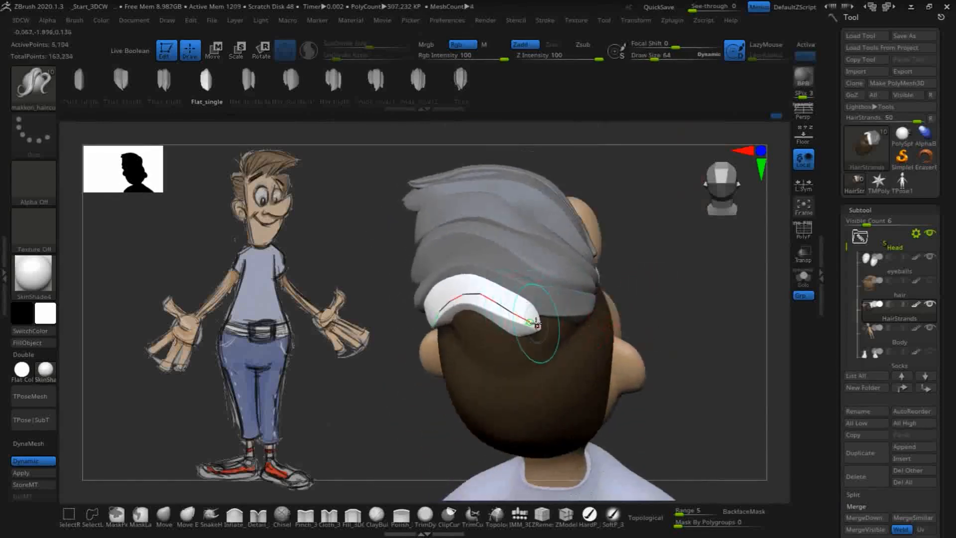
mouse_move(540, 323)
mouse_down()
mouse_move(559, 327)
mouse_move(535, 321)
mouse_up()
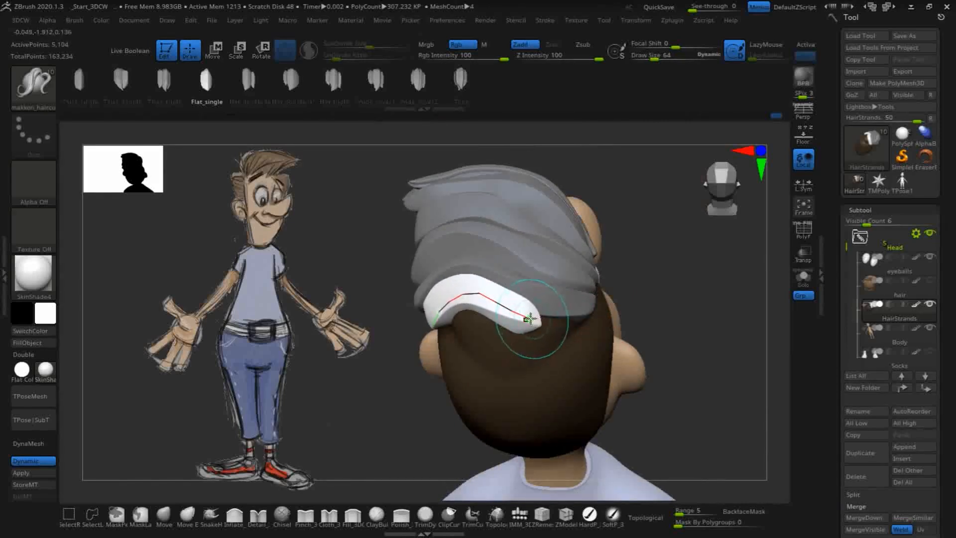
Extend the new Flat_single strand's end farther across the back of the head and settle it beside the neighbouring strand.
drag(632, 313, 563, 278)
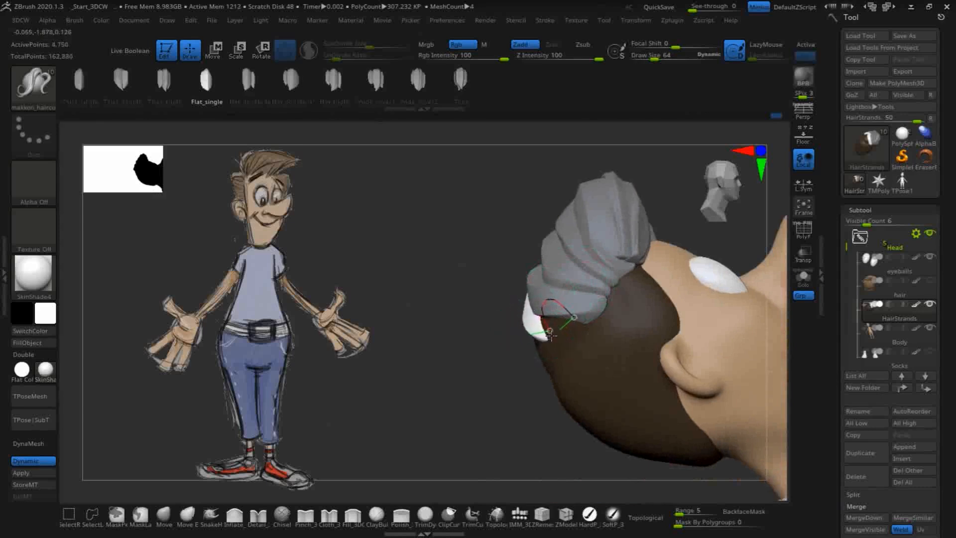
drag(543, 328, 552, 330)
drag(413, 238, 454, 236)
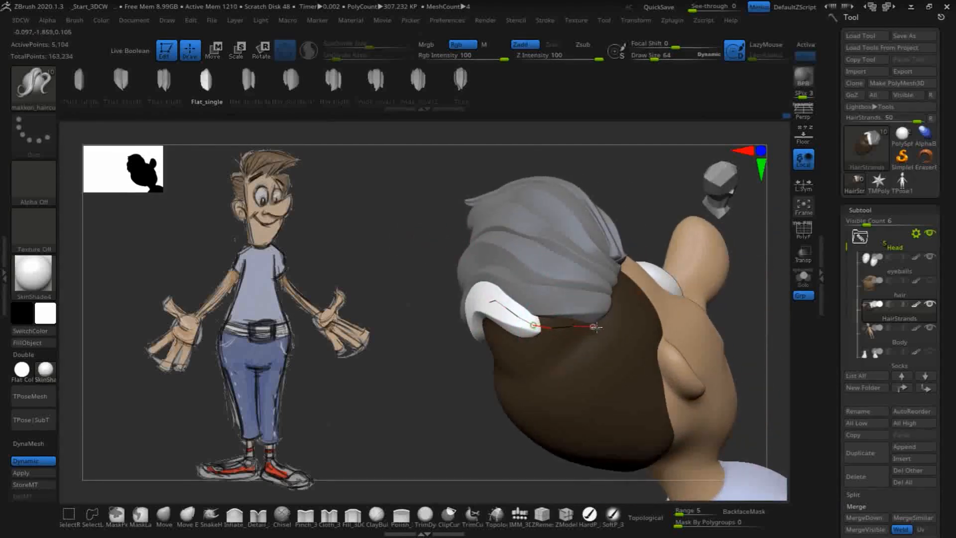
drag(660, 203, 665, 228)
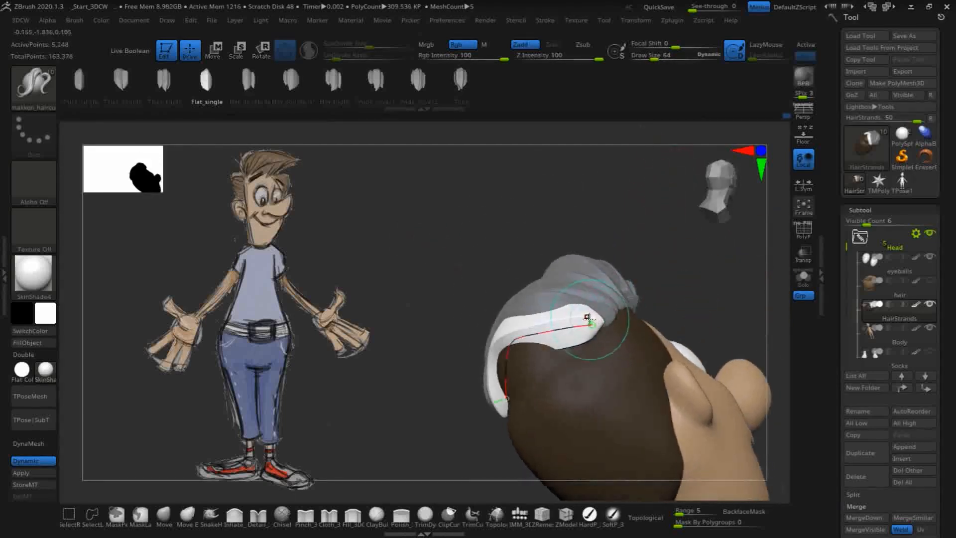
drag(588, 334, 589, 334)
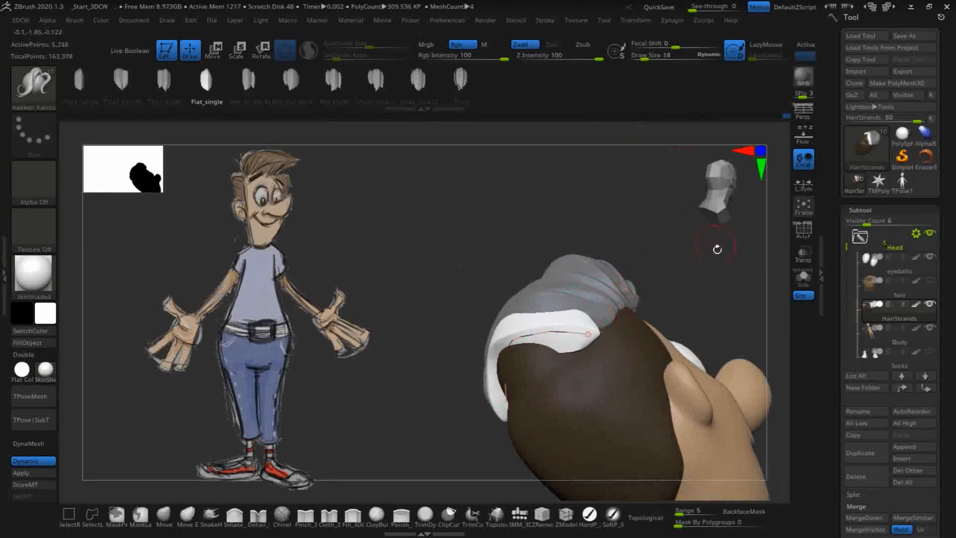
Refine the Flat_single strand's end and middle curve so it arches closely along the neighbouring strand.
drag(717, 247, 693, 213)
drag(598, 332, 600, 333)
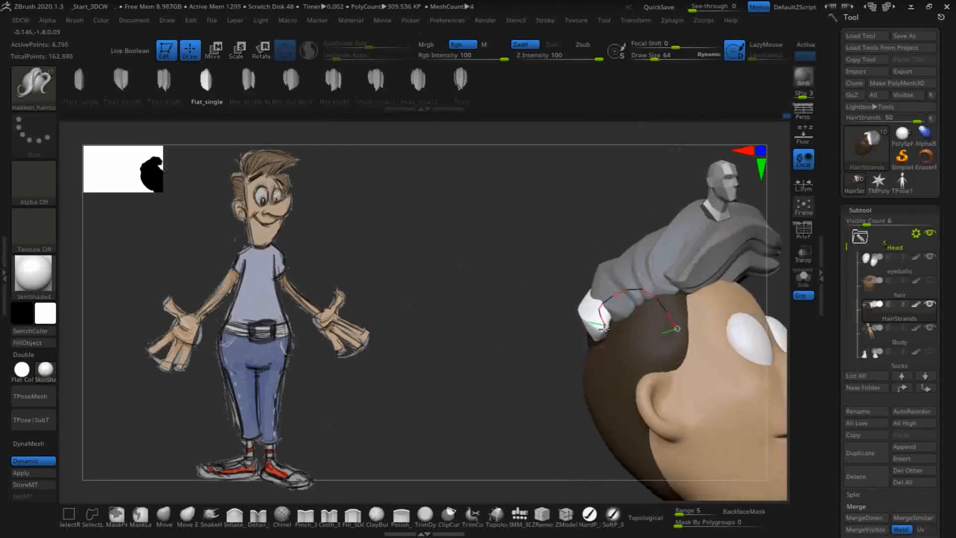
drag(488, 256, 538, 310)
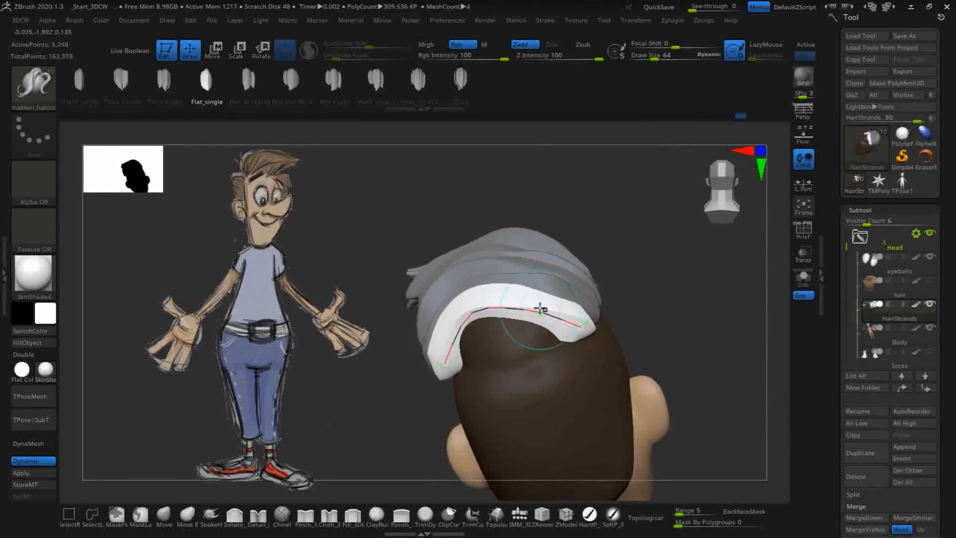
drag(632, 216, 672, 229)
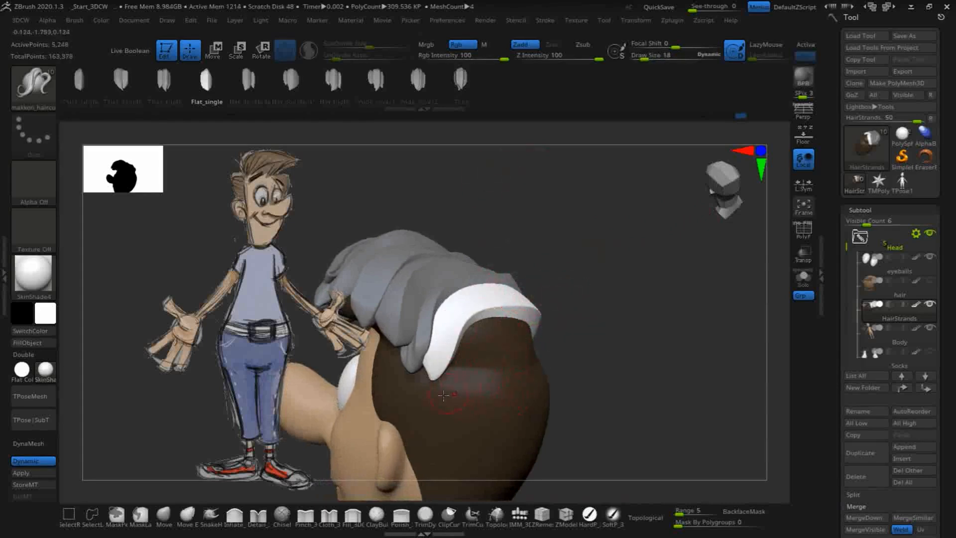
Reshape the white strand's front tip with the Move brush at draw size 18 and smooth it against the scalp.
click(164, 515)
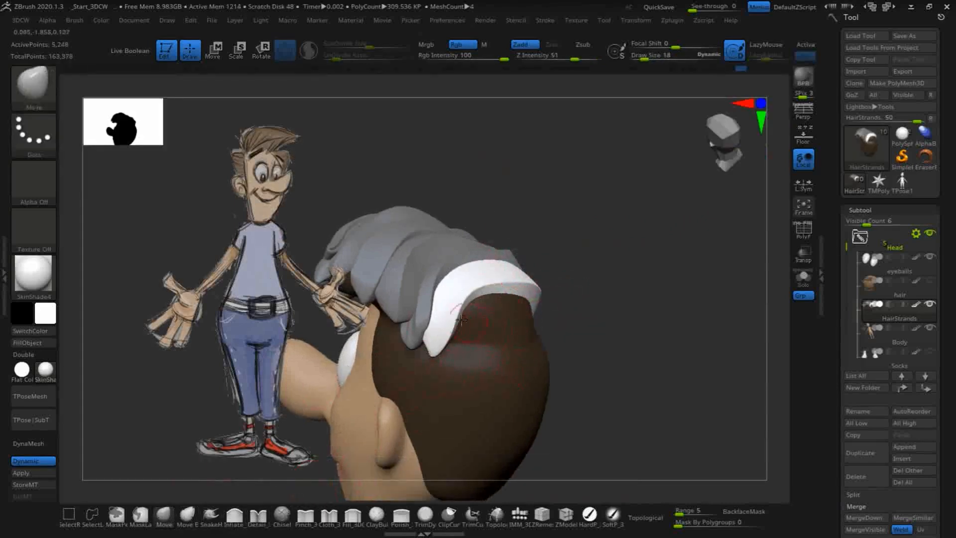
drag(452, 311, 442, 345)
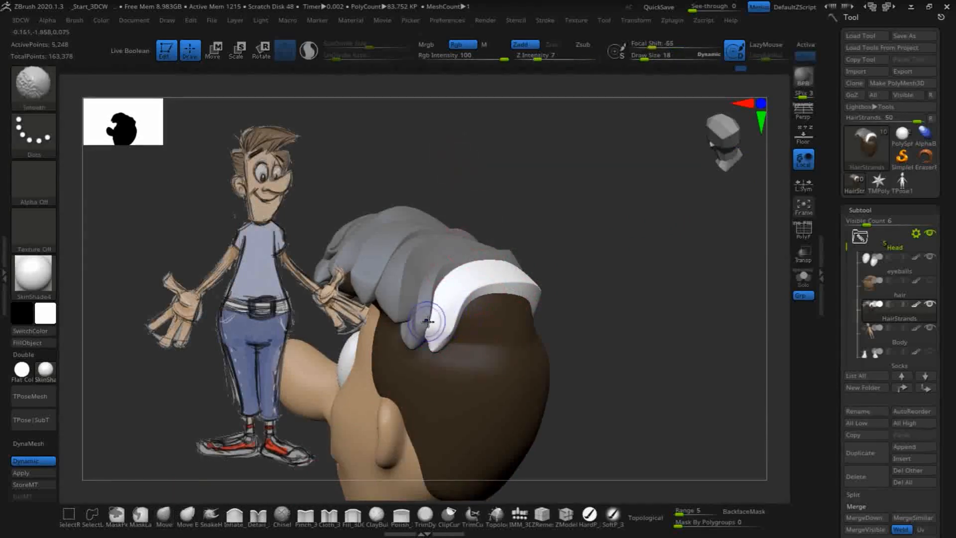
shift+drag(432, 331, 438, 349)
drag(575, 264, 551, 243)
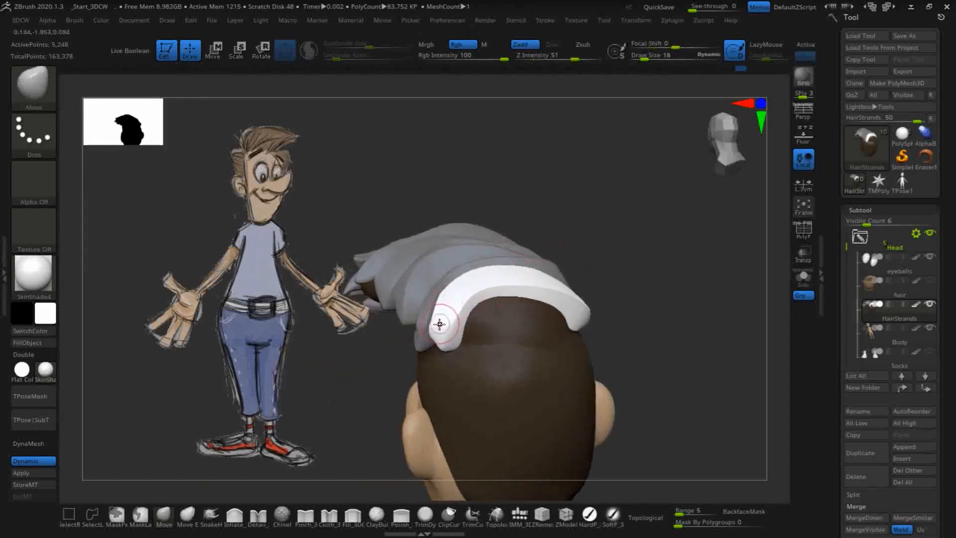
mouse_move(439, 325)
mouse_down()
mouse_move(445, 351)
mouse_move(446, 338)
mouse_up()
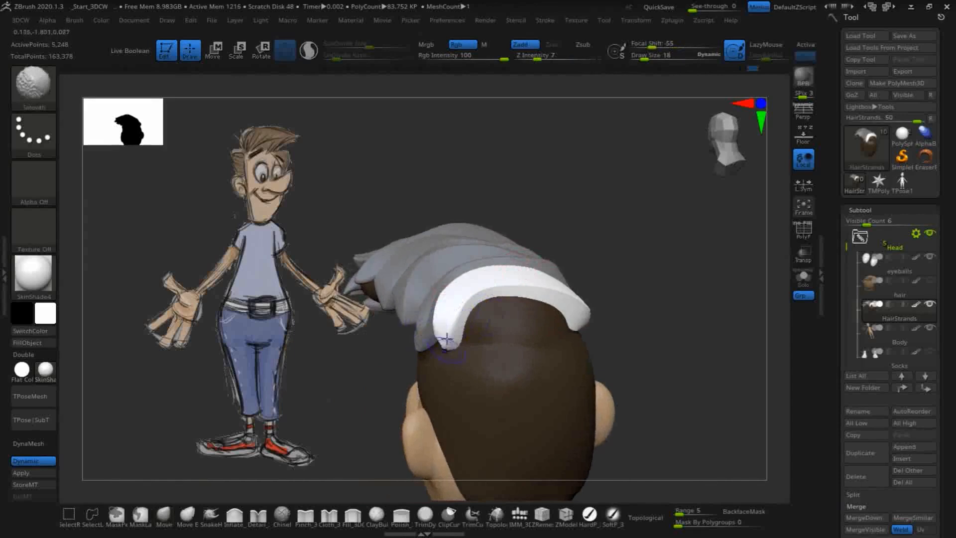
Smooth the strand's opposite end and pull it under the neighbouring strand with the Move brush at draw size 38.
drag(685, 235, 585, 299)
shift+drag(550, 328, 553, 324)
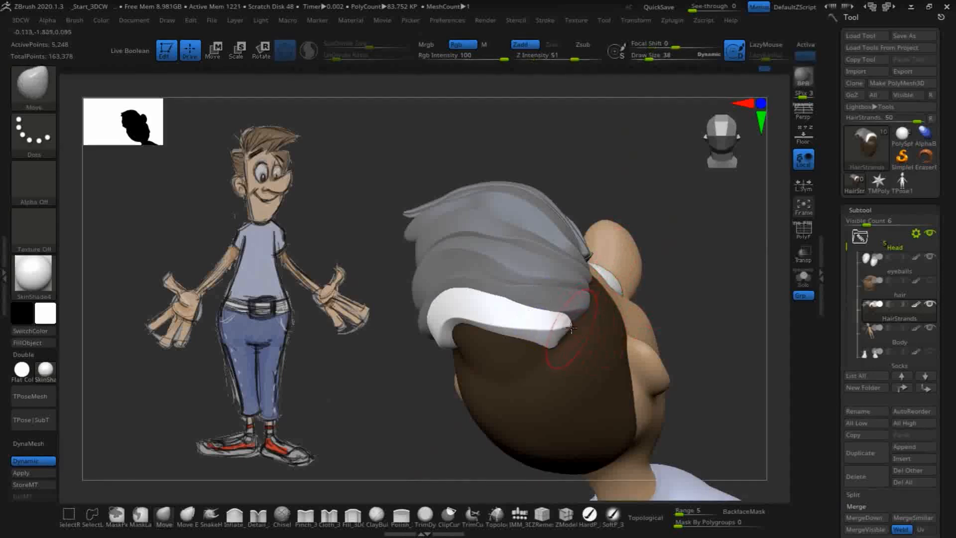
drag(672, 270, 575, 299)
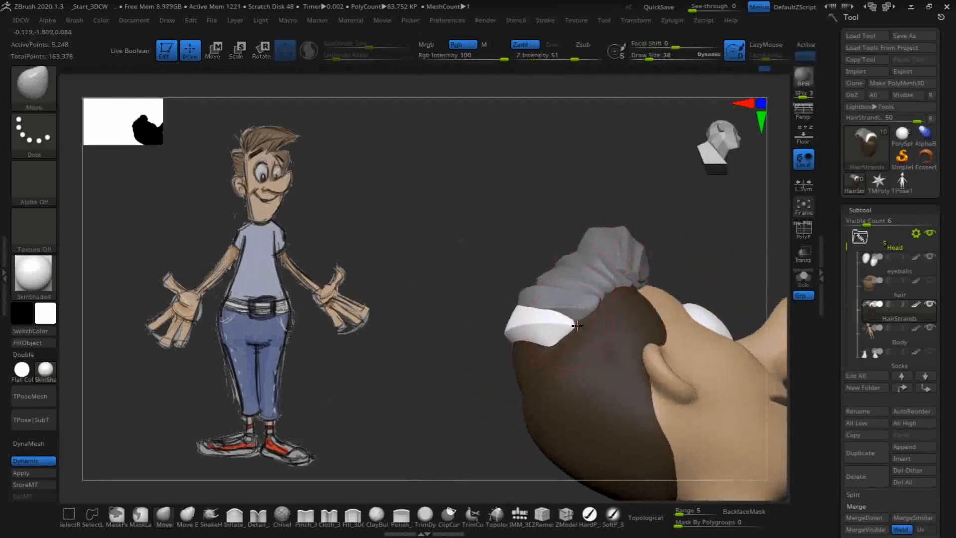
drag(551, 342, 579, 320)
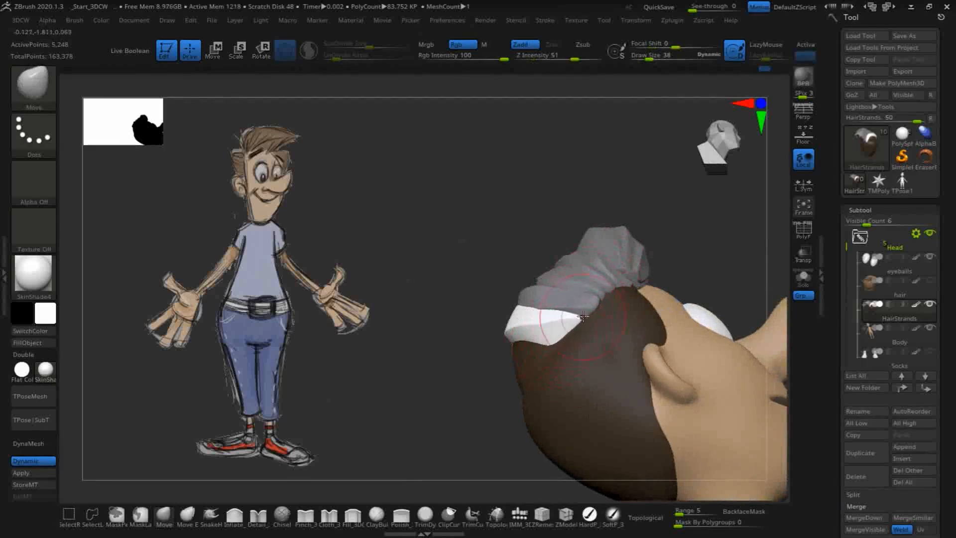
drag(671, 221, 587, 301)
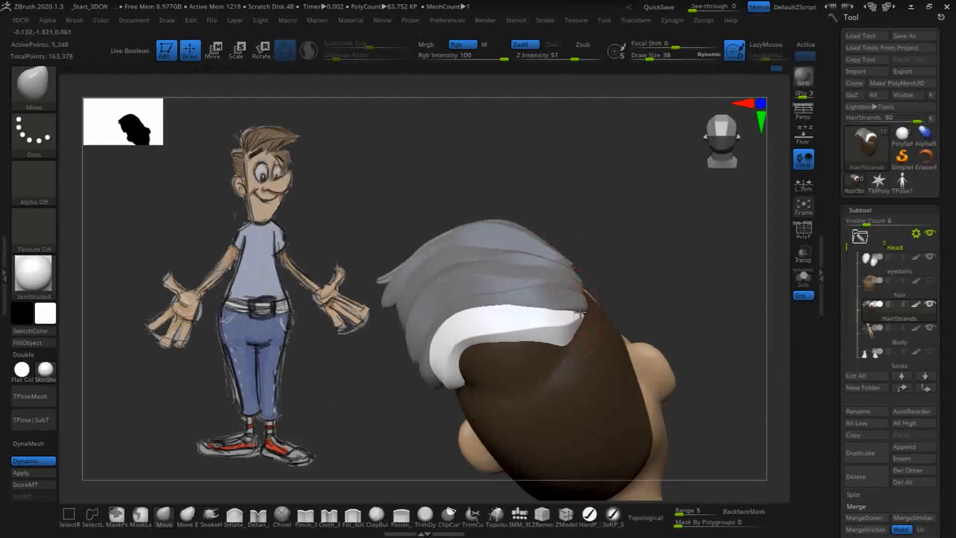
Smooth and nudge the strand's tucked end so it blends into the hair around the back of the head.
drag(651, 208, 672, 217)
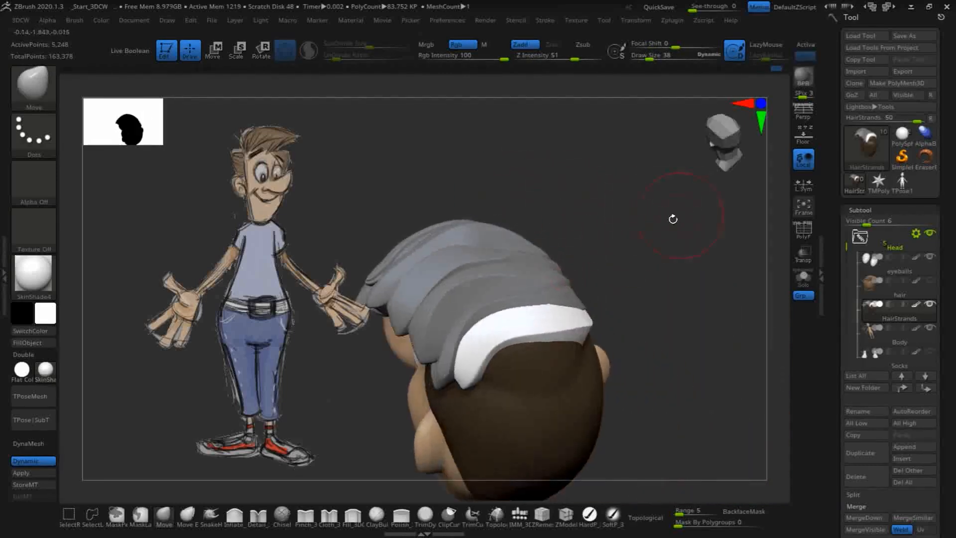
key(shift)
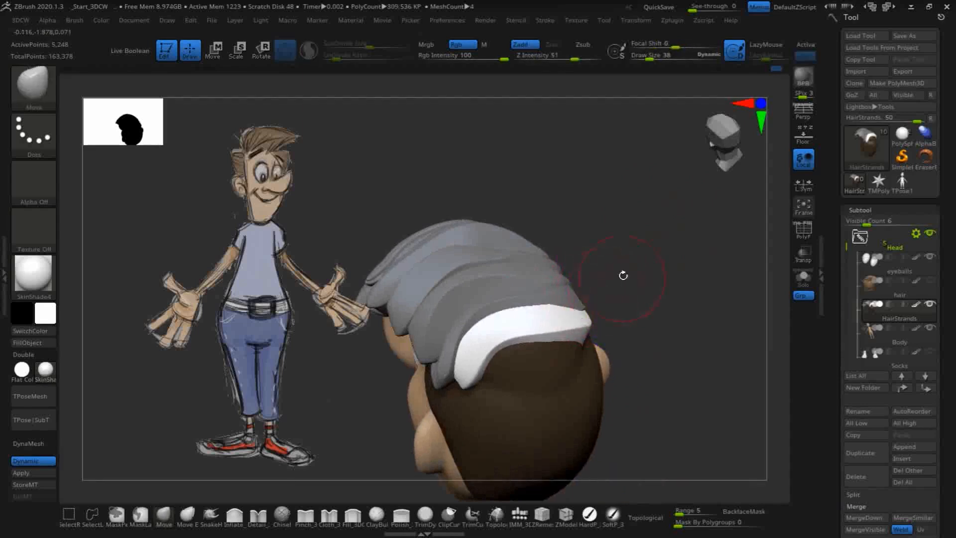
mouse_move(623, 274)
mouse_down()
mouse_move(623, 235)
mouse_move(592, 313)
mouse_up()
drag(674, 261, 626, 258)
drag(522, 234, 708, 262)
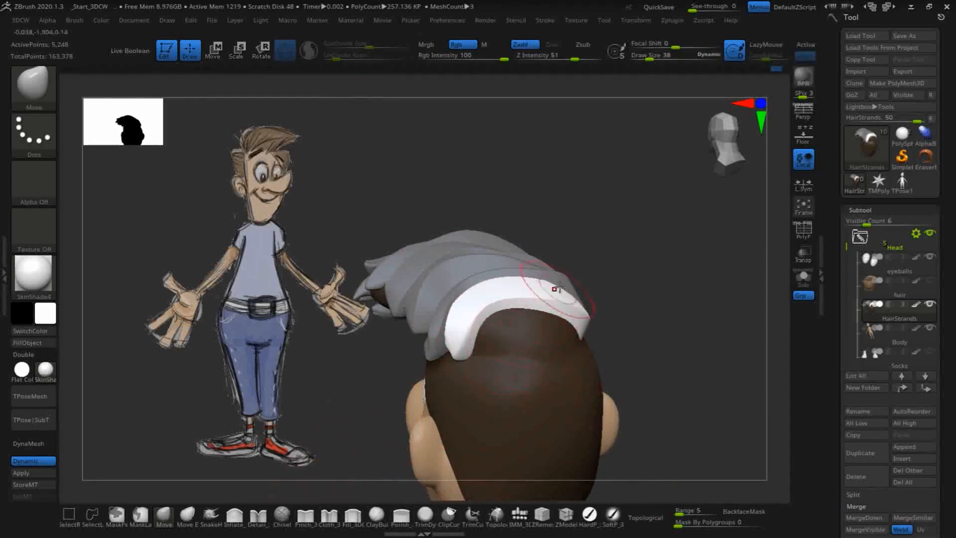
Draw a Thick_single strand with the makkon_haircut brush at draw size 19 across the scalp behind the last strand.
key(b)
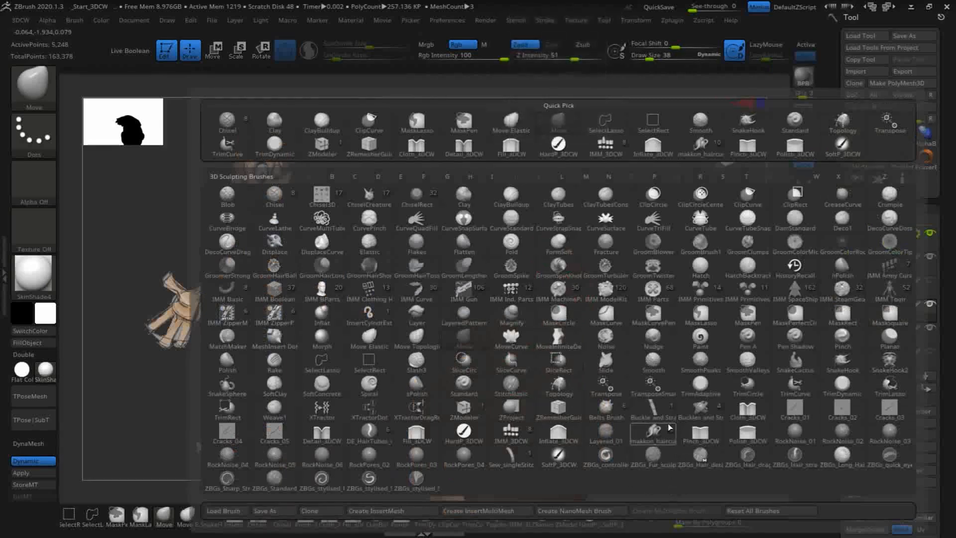
click(653, 432)
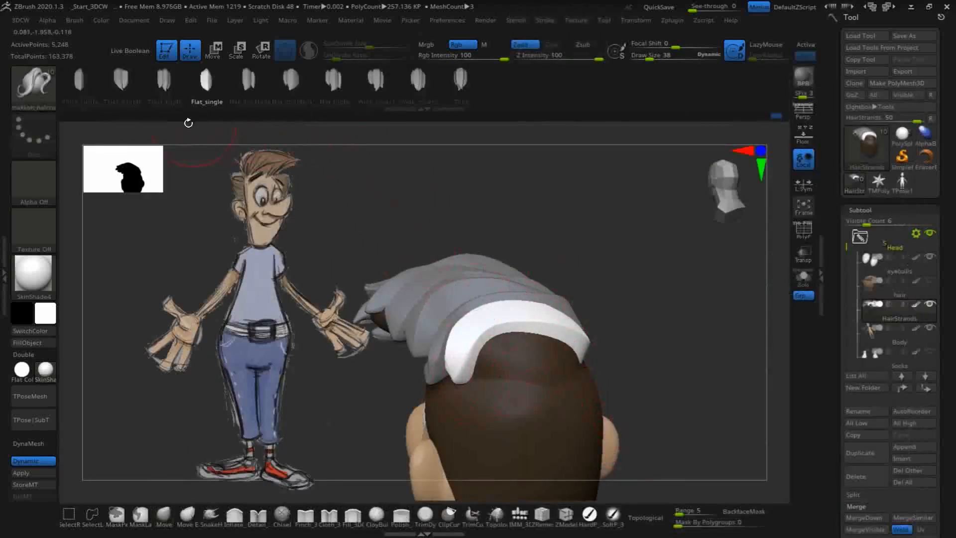
click(80, 78)
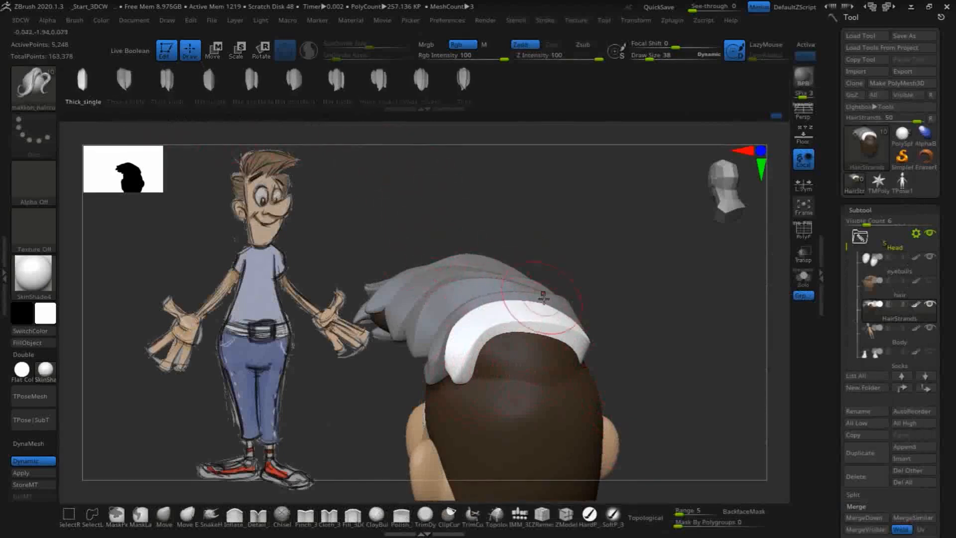
mouse_move(544, 298)
mouse_down()
mouse_move(571, 328)
mouse_move(580, 361)
mouse_up()
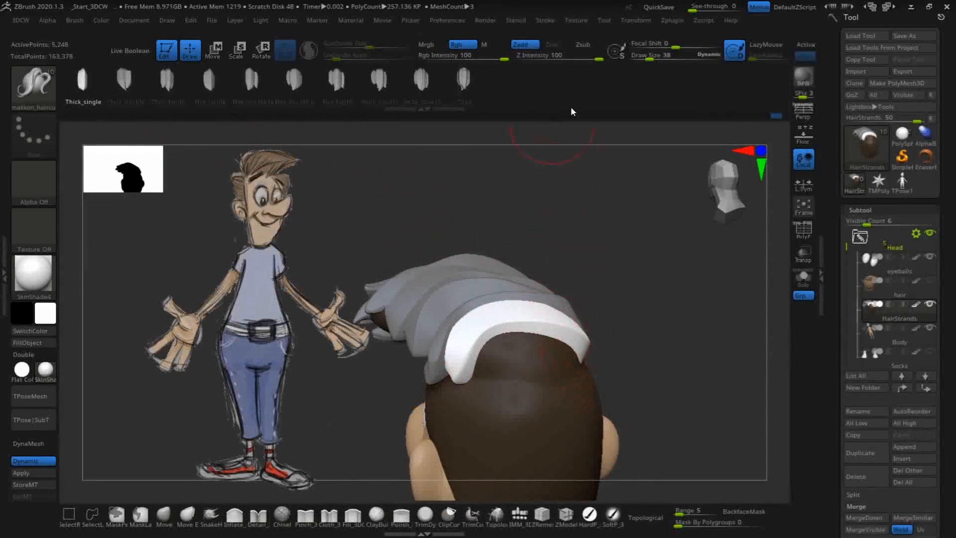
click(643, 60)
drag(645, 59, 644, 58)
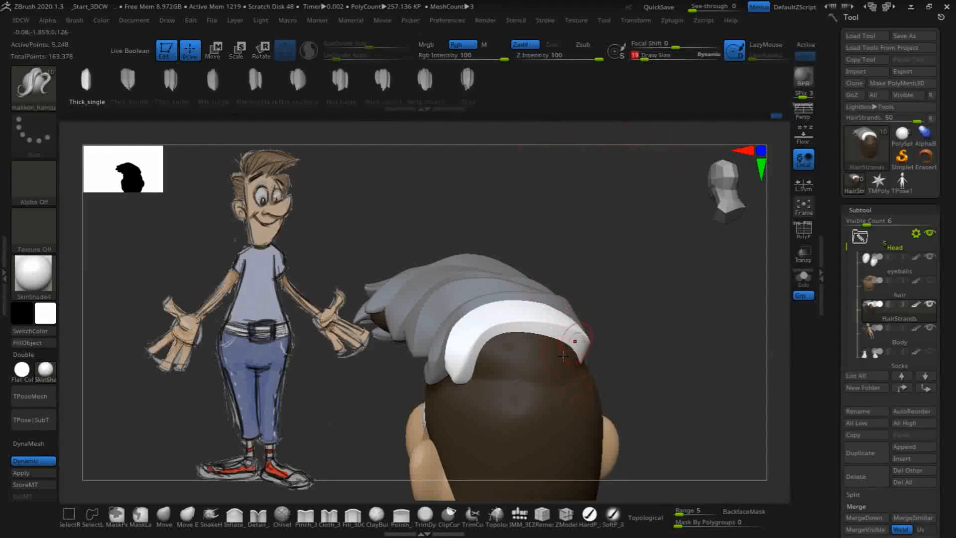
drag(575, 361, 524, 358)
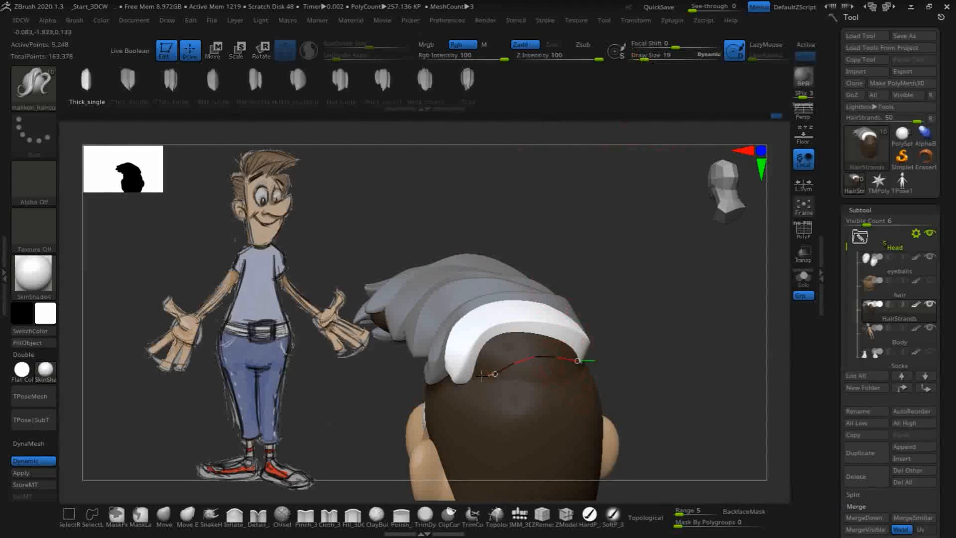
drag(472, 375, 470, 377)
Reshape the Thick_single strand's curve, lifting its middle and ends so it lies along the neighbouring strand.
drag(710, 247, 617, 269)
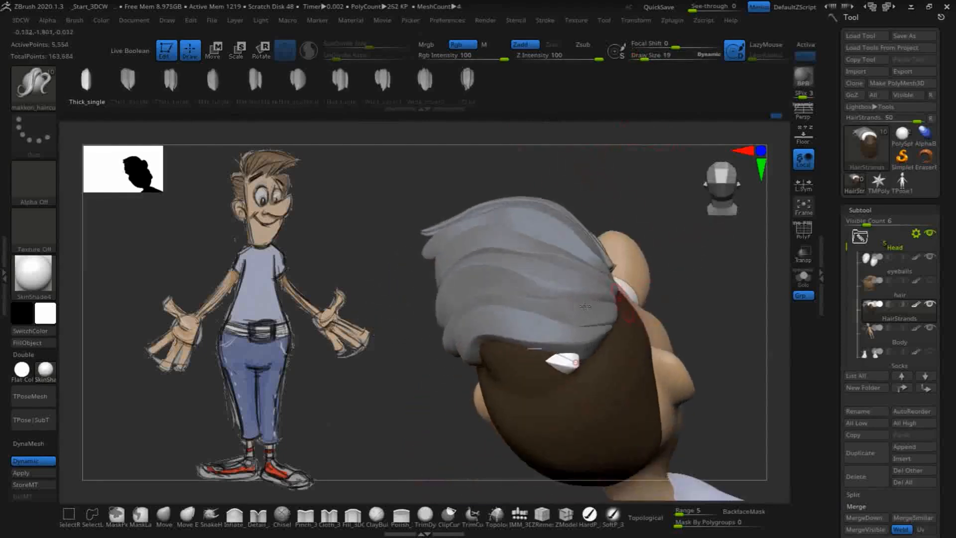
drag(500, 350, 512, 381)
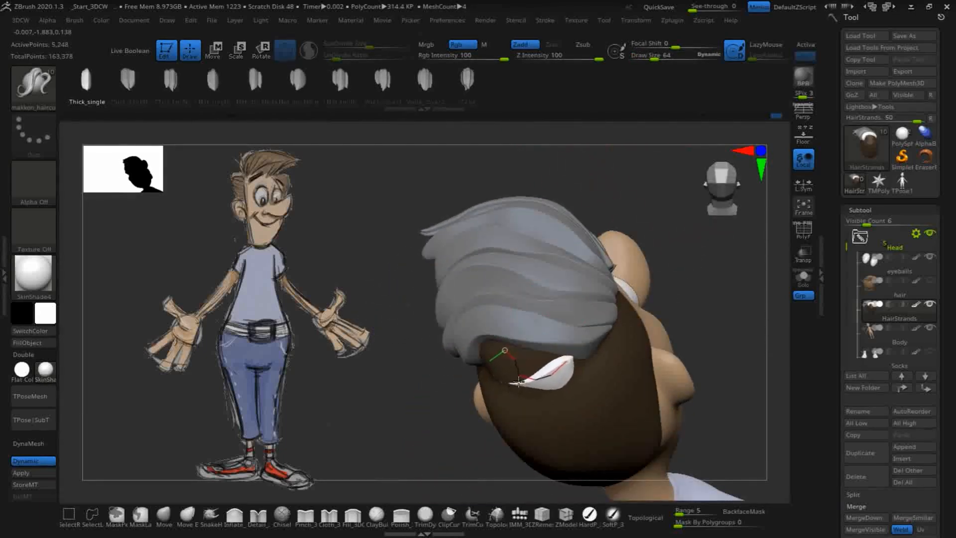
drag(694, 262, 642, 271)
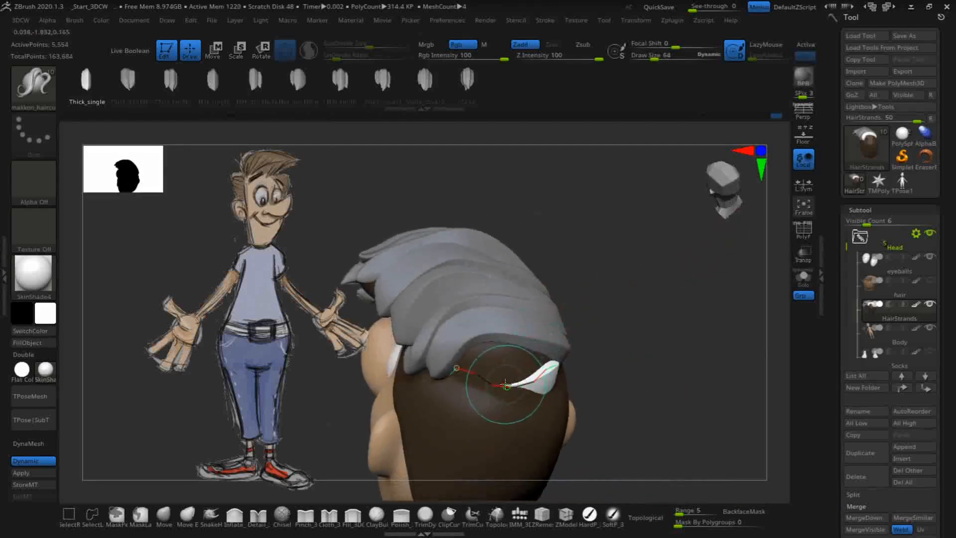
drag(634, 360, 723, 322)
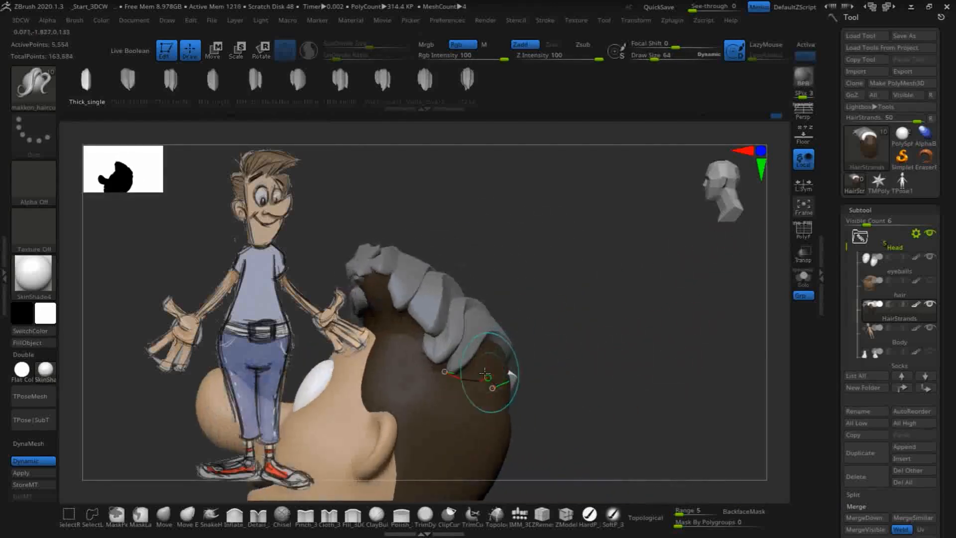
drag(486, 374, 513, 364)
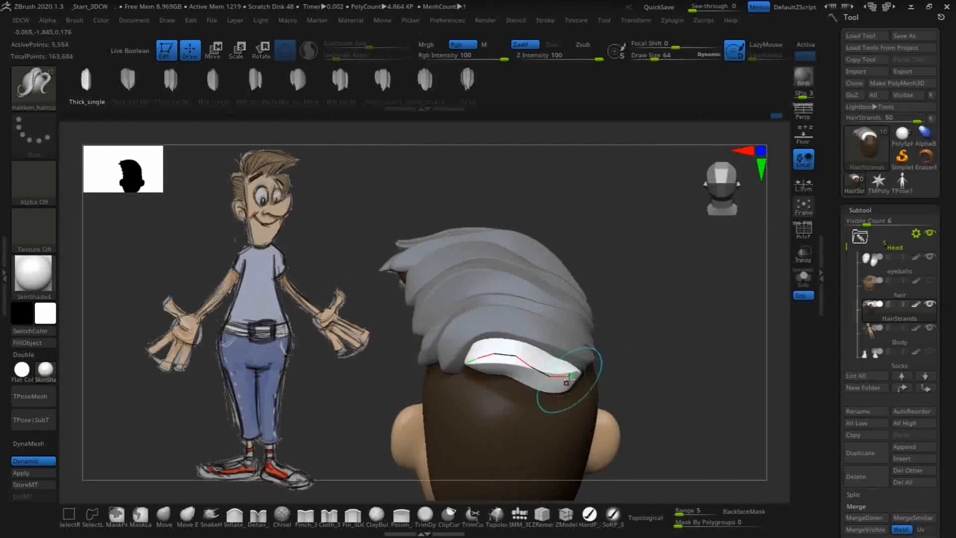
Set the draw size to 23 and rework the Thick_single strand's curve so it follows the scalp behind the last strand.
mouse_move(623, 327)
mouse_down()
mouse_move(692, 259)
mouse_move(666, 259)
mouse_move(593, 119)
mouse_up()
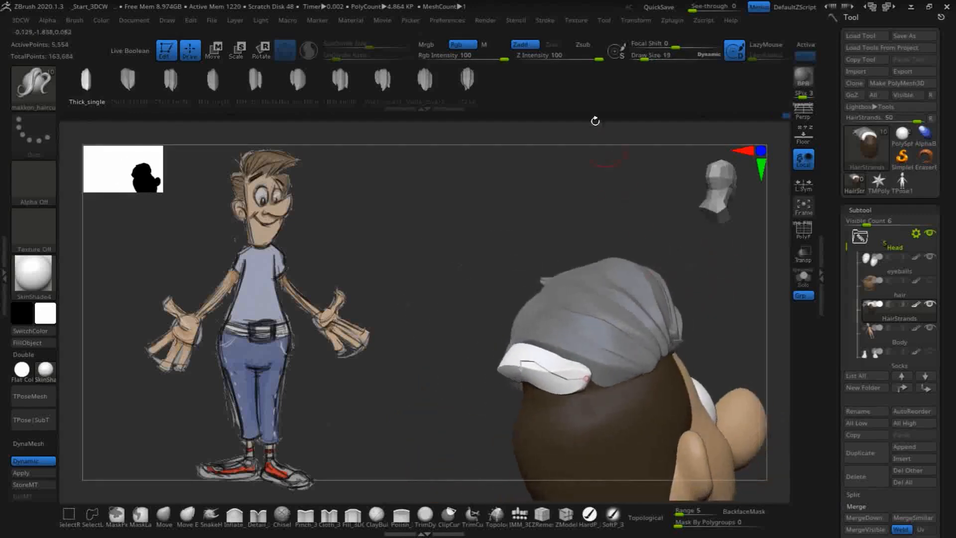
drag(641, 59, 644, 57)
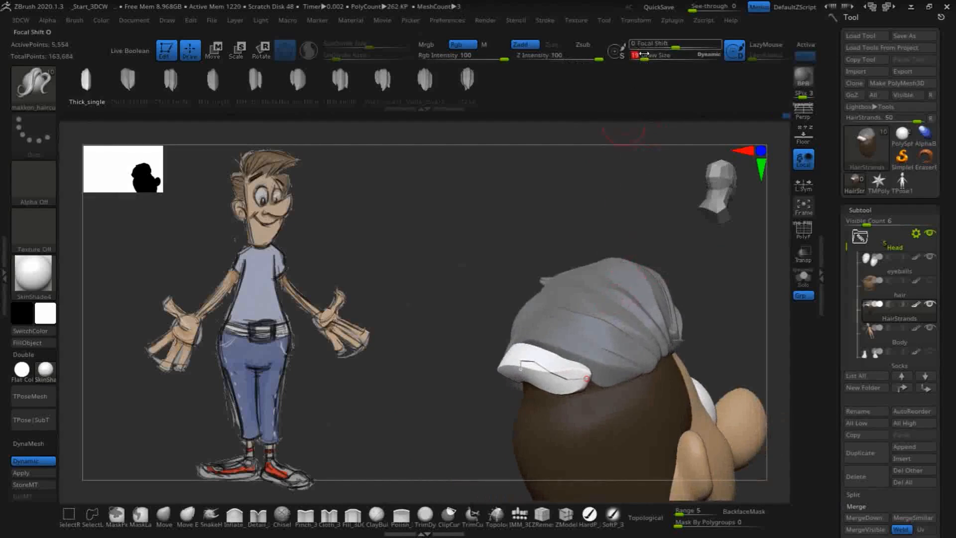
text(2)
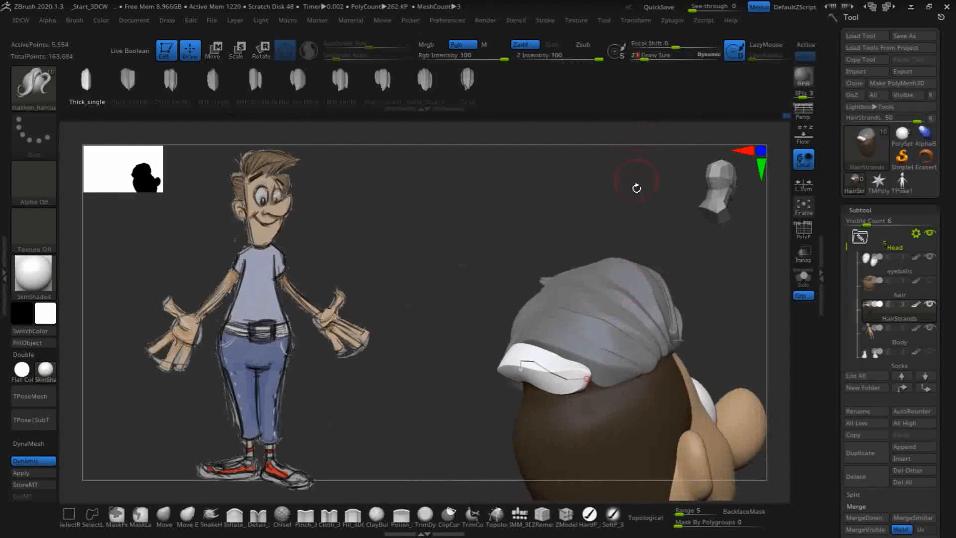
text(3)
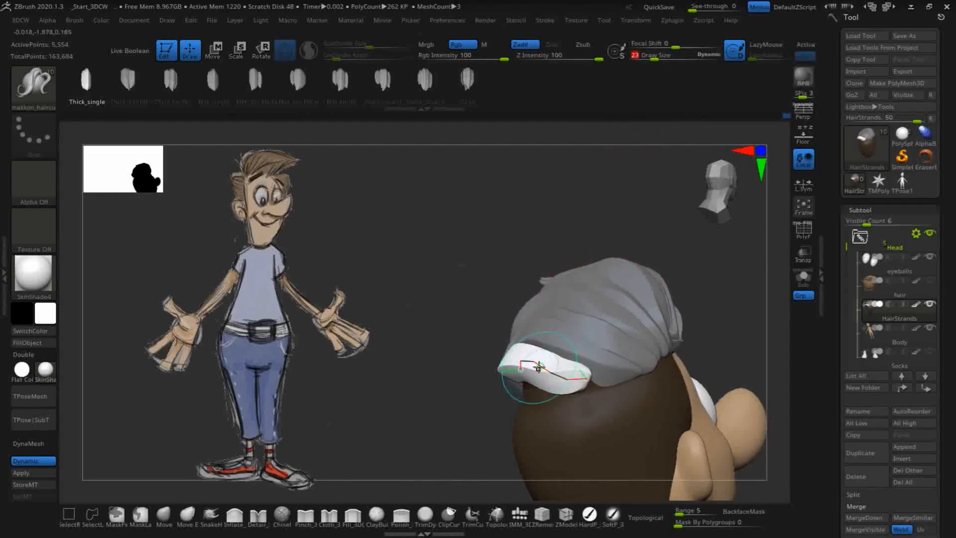
drag(456, 342, 560, 335)
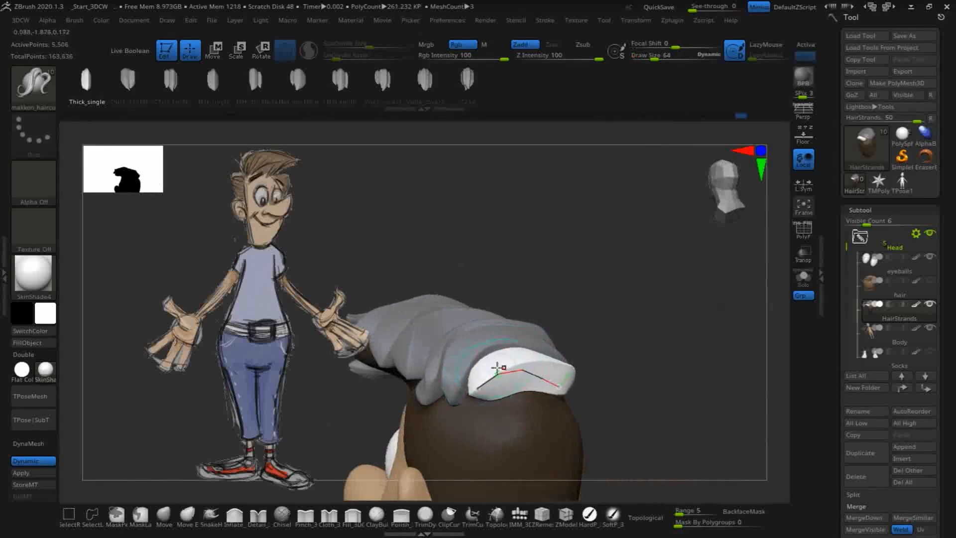
mouse_move(637, 305)
mouse_down()
mouse_move(577, 384)
mouse_move(586, 391)
mouse_move(570, 390)
mouse_up()
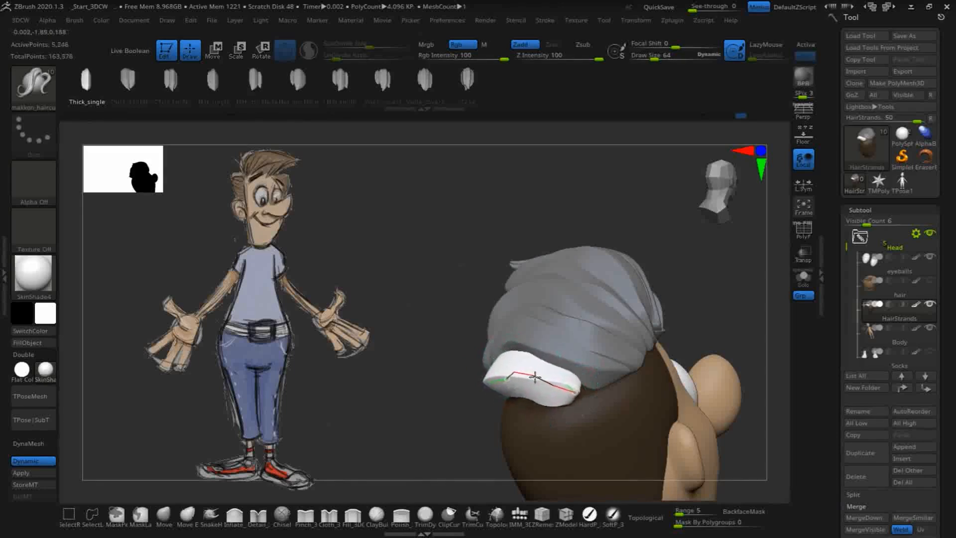
drag(700, 280, 597, 188)
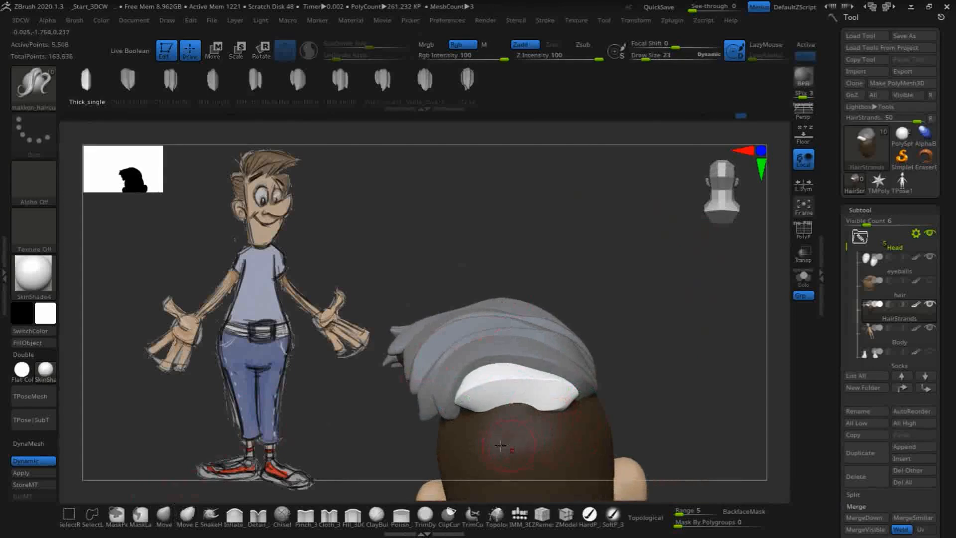
Push the strand's lower edge against the scalp with the Move brush and smooth its surface.
click(164, 515)
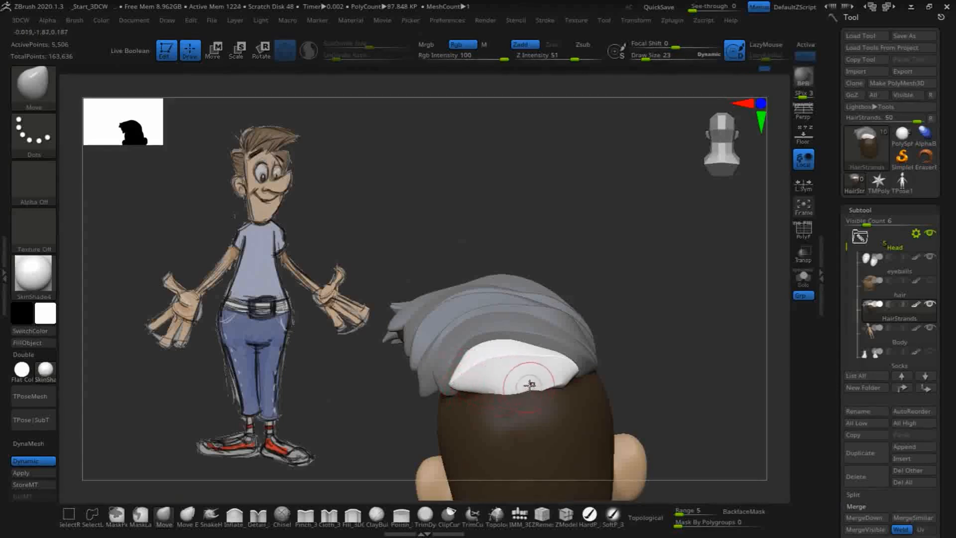
drag(534, 386, 534, 389)
mouse_move(637, 352)
mouse_down()
mouse_move(636, 365)
mouse_move(540, 391)
mouse_move(561, 383)
mouse_up()
key(shift)
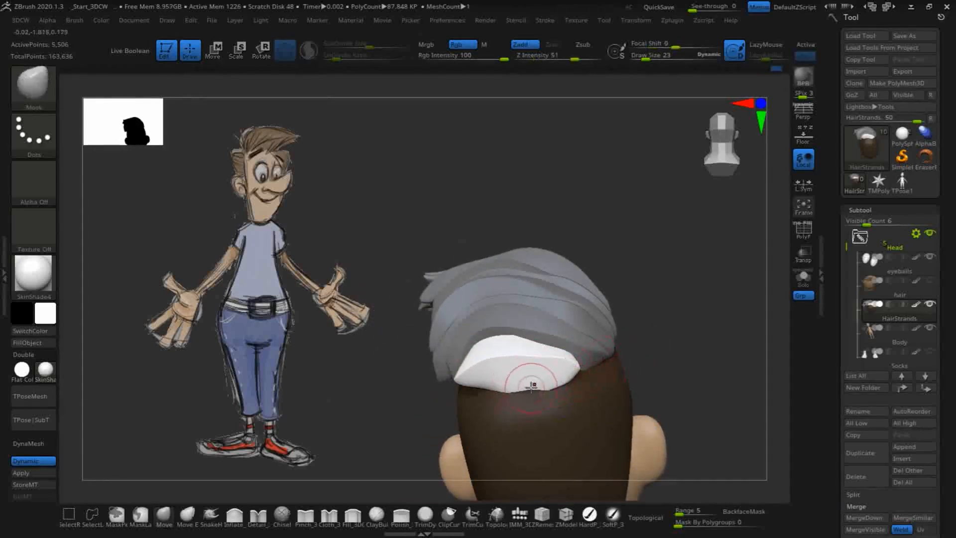
Stretch one end of the strand along the neighbouring hair so it tapers around the side of the head.
mouse_move(641, 350)
mouse_down()
mouse_move(579, 385)
mouse_move(602, 361)
mouse_up()
mouse_move(689, 234)
mouse_down()
mouse_move(600, 271)
mouse_move(581, 358)
mouse_move(612, 359)
mouse_up()
drag(712, 295, 719, 239)
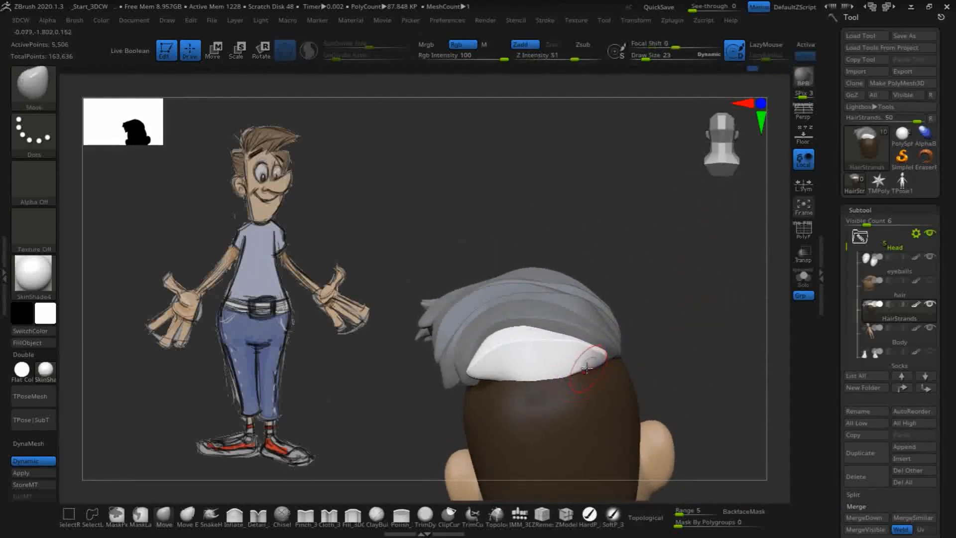
mouse_move(686, 305)
mouse_down()
mouse_move(610, 361)
mouse_move(629, 351)
mouse_up()
drag(721, 258, 732, 219)
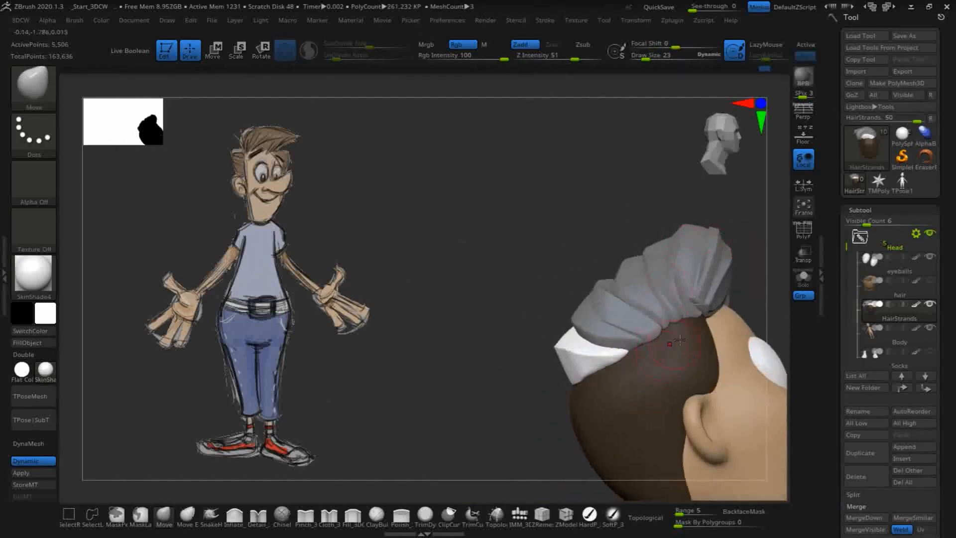
Smooth the strand's opposite end and pull it into a tapered tip tucked against the neighbouring strand.
drag(495, 285, 518, 314)
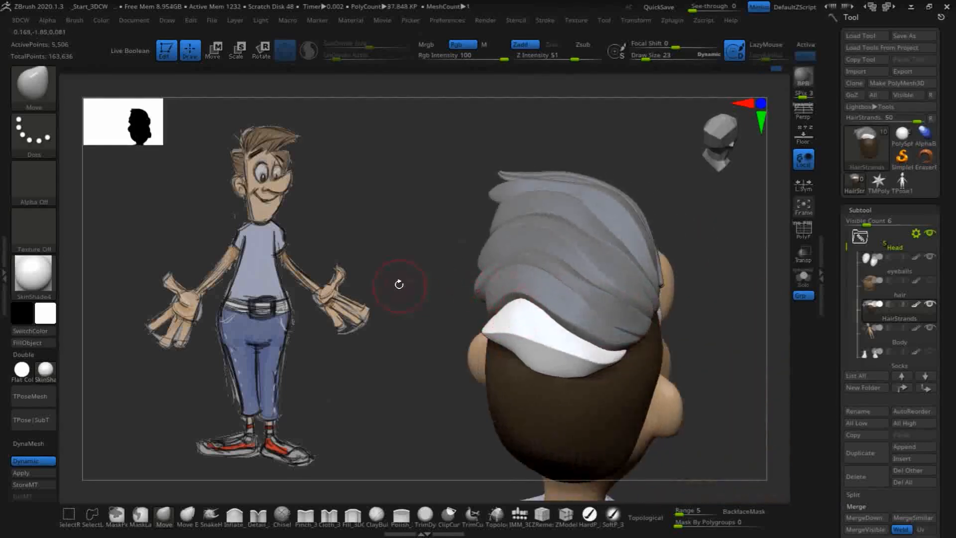
mouse_move(399, 284)
mouse_down()
mouse_move(422, 259)
mouse_move(490, 311)
mouse_up()
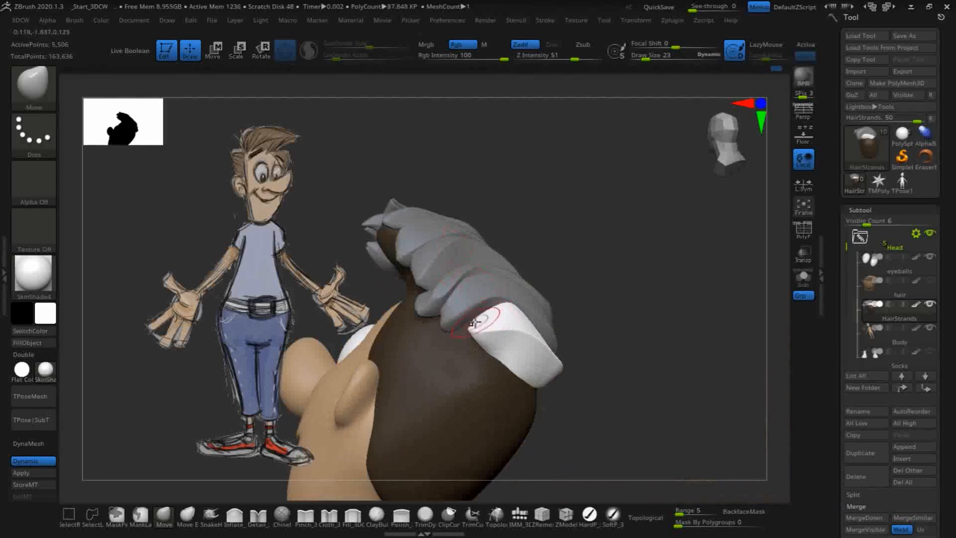
mouse_move(584, 261)
mouse_down()
mouse_move(636, 279)
mouse_move(543, 313)
mouse_move(494, 302)
mouse_up()
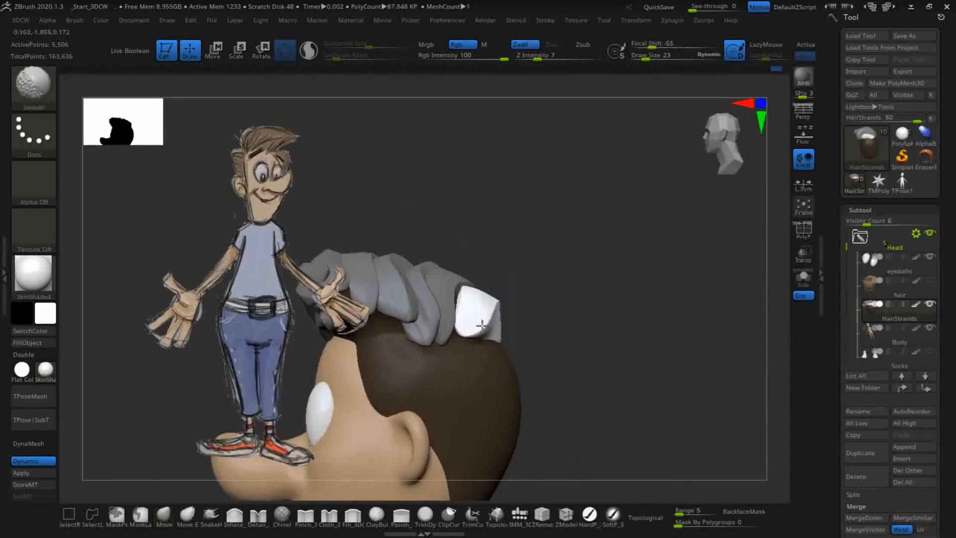
drag(530, 260, 525, 277)
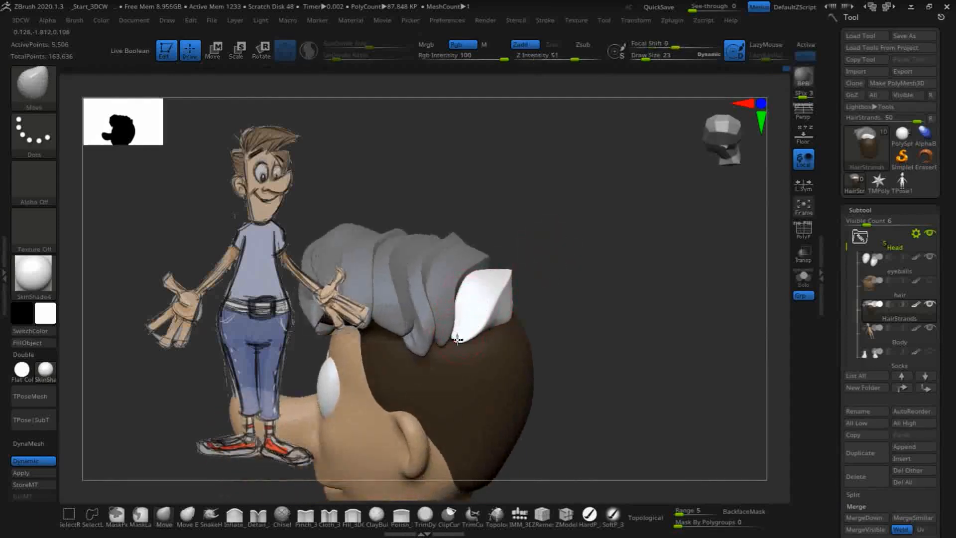
mouse_move(606, 239)
mouse_down()
mouse_move(629, 231)
mouse_move(589, 237)
mouse_move(651, 177)
mouse_move(520, 310)
mouse_move(468, 321)
mouse_up()
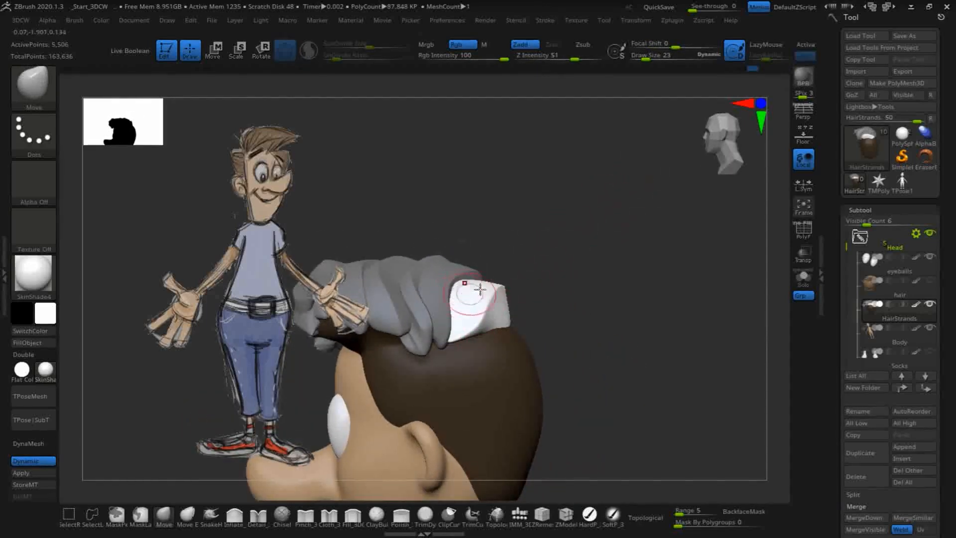
mouse_move(587, 234)
mouse_down()
mouse_move(566, 262)
mouse_move(498, 269)
mouse_up()
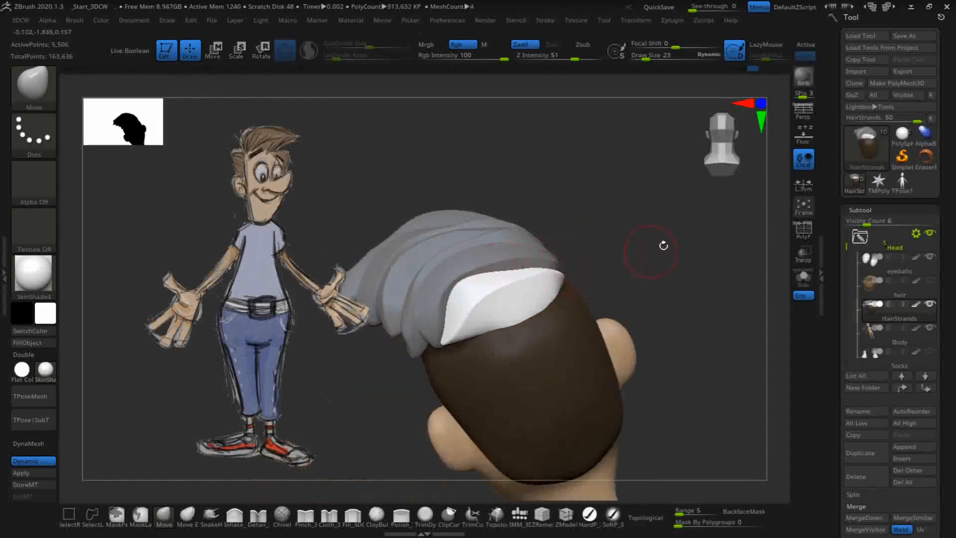
drag(664, 246, 553, 286)
key(shift)
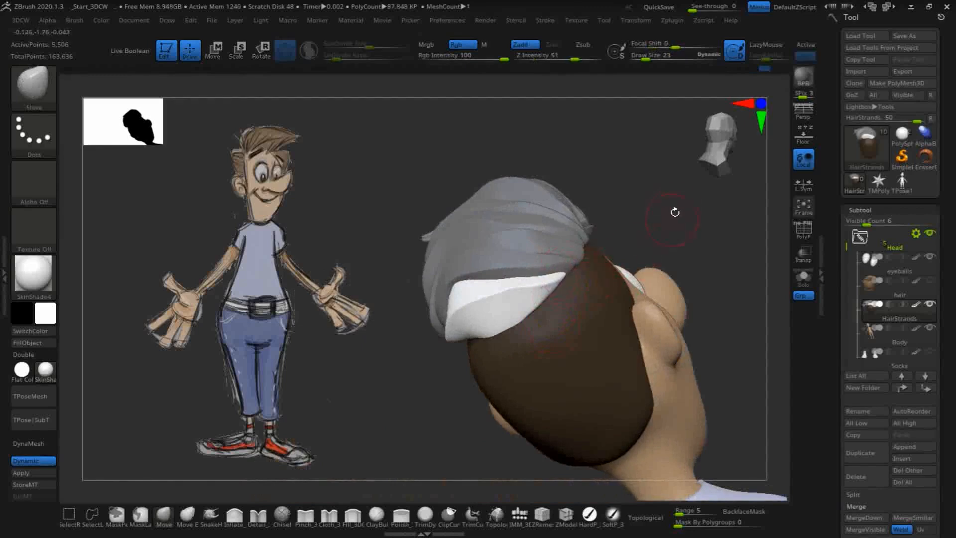
Draw a short Flat_single strand with the makkon_haircut brush from the forehead hairline up behind the front tuft.
drag(674, 209, 714, 282)
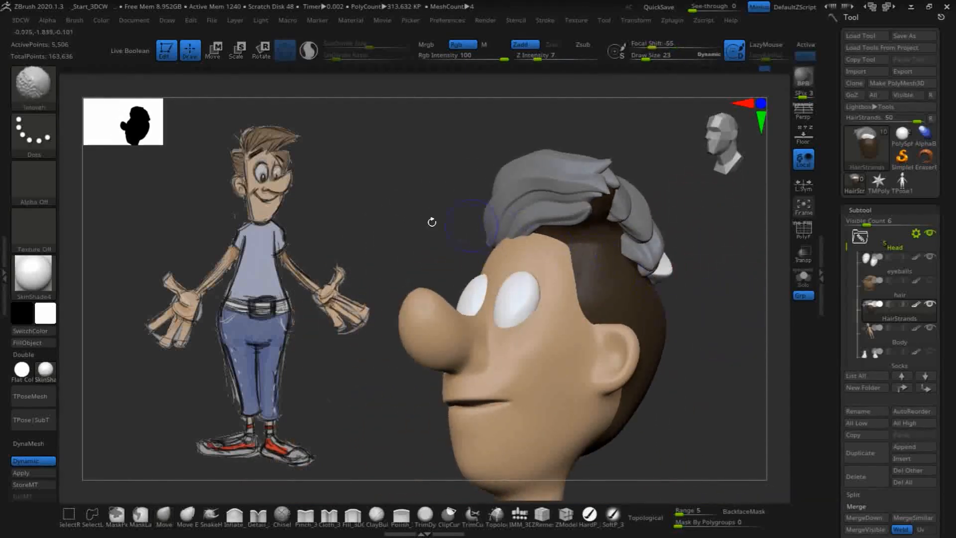
drag(354, 190, 629, 183)
drag(696, 295, 782, 306)
mouse_move(453, 194)
mouse_down()
mouse_move(388, 212)
mouse_move(447, 193)
mouse_up()
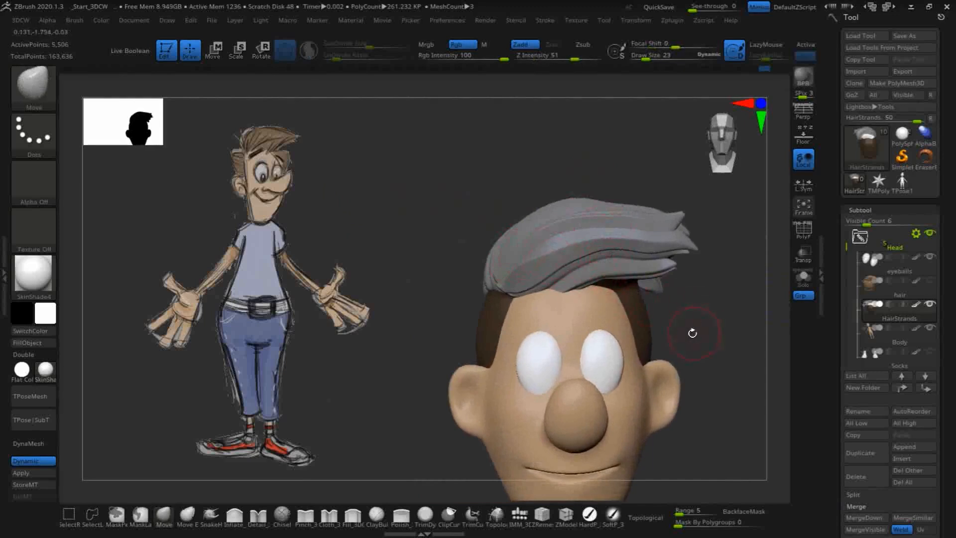
drag(694, 330, 676, 141)
alt+drag(668, 274, 727, 308)
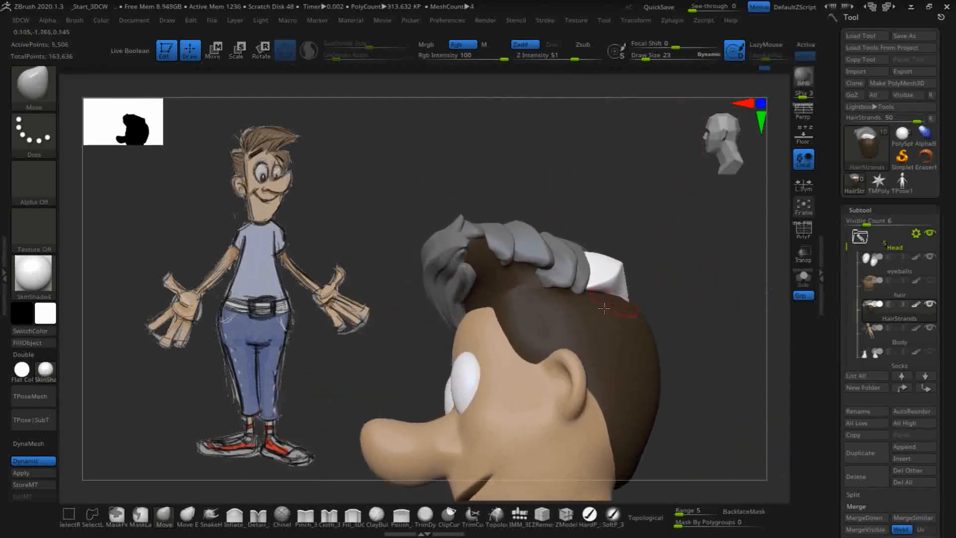
key(b)
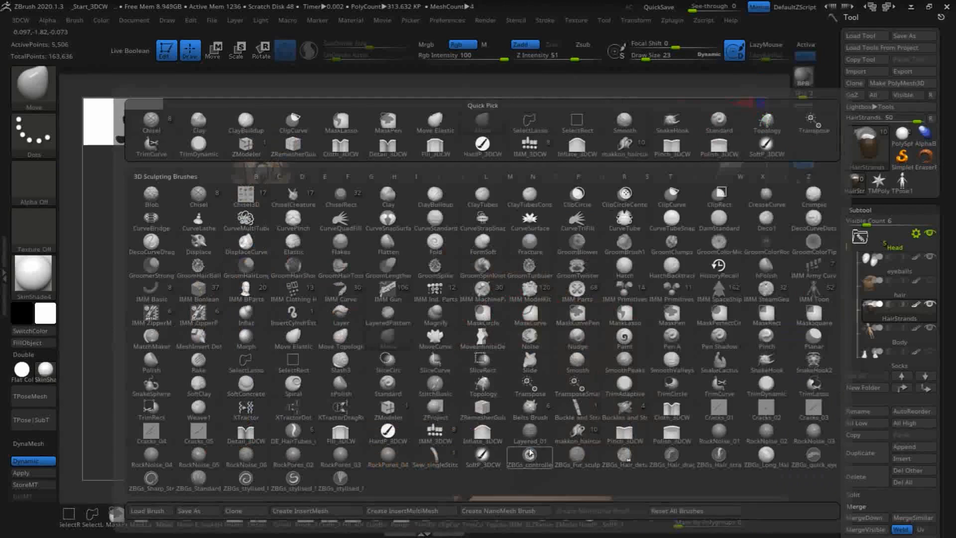
click(569, 438)
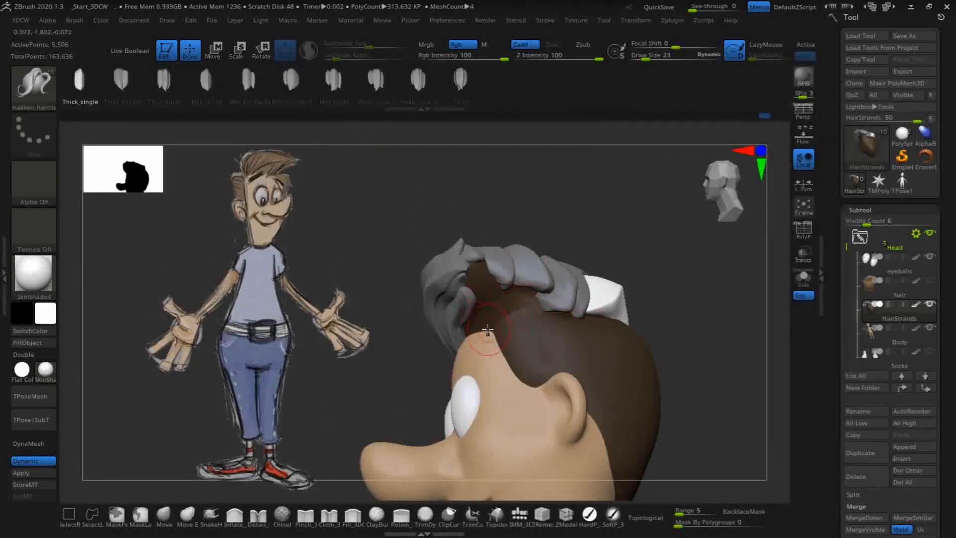
click(205, 80)
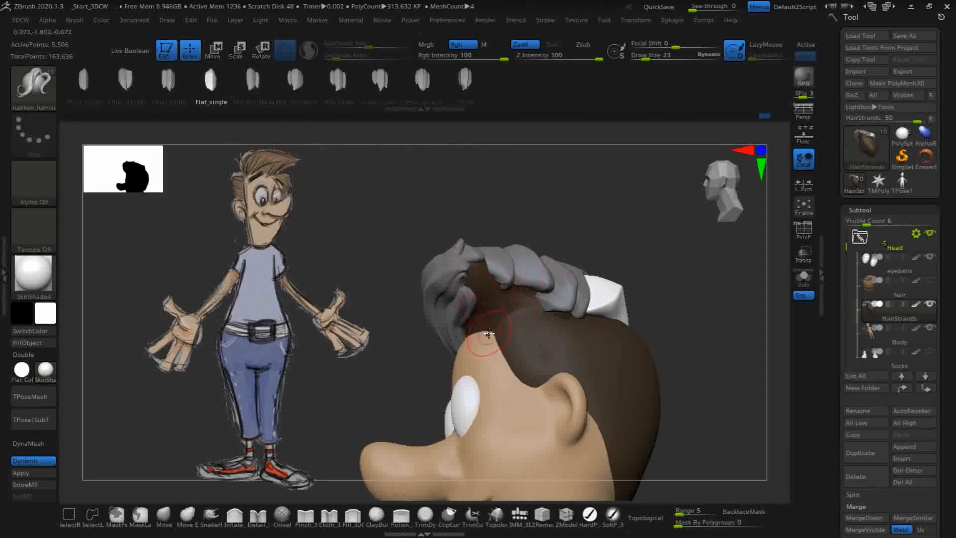
drag(478, 266, 478, 263)
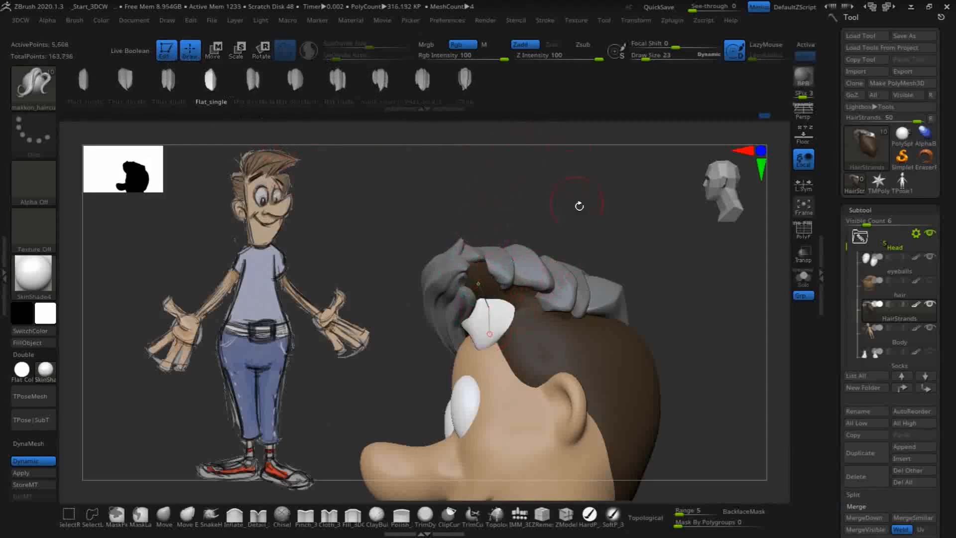
Bend the Flat_single strand's curve so its lower end sits at the hairline and its upper end rises behind the front tuft.
mouse_move(594, 177)
mouse_down()
mouse_move(613, 139)
mouse_move(642, 126)
mouse_move(564, 175)
mouse_up()
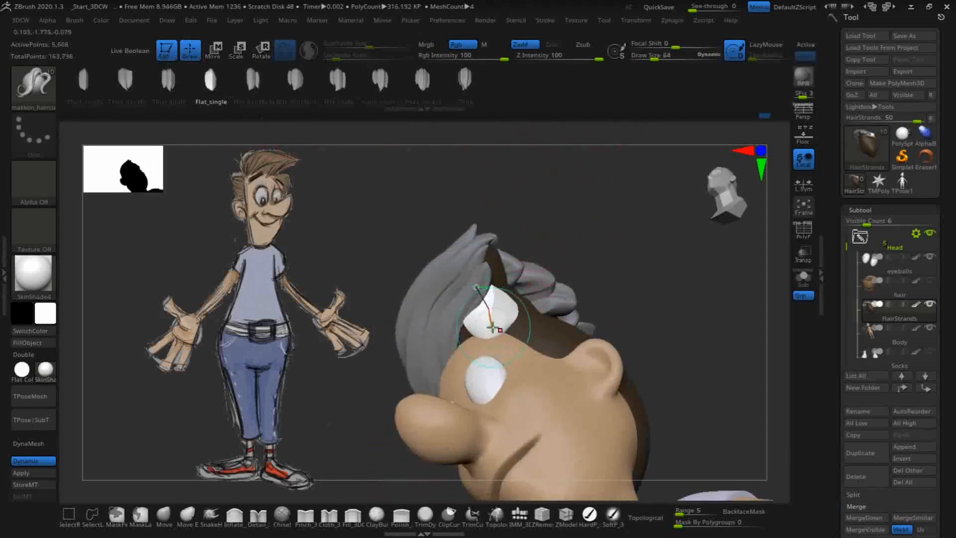
drag(492, 329, 473, 332)
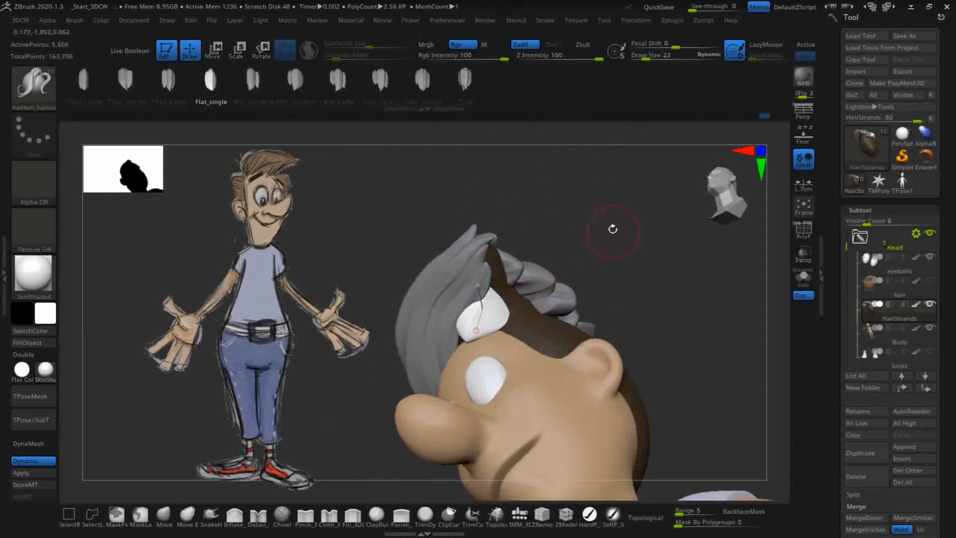
drag(613, 229, 650, 226)
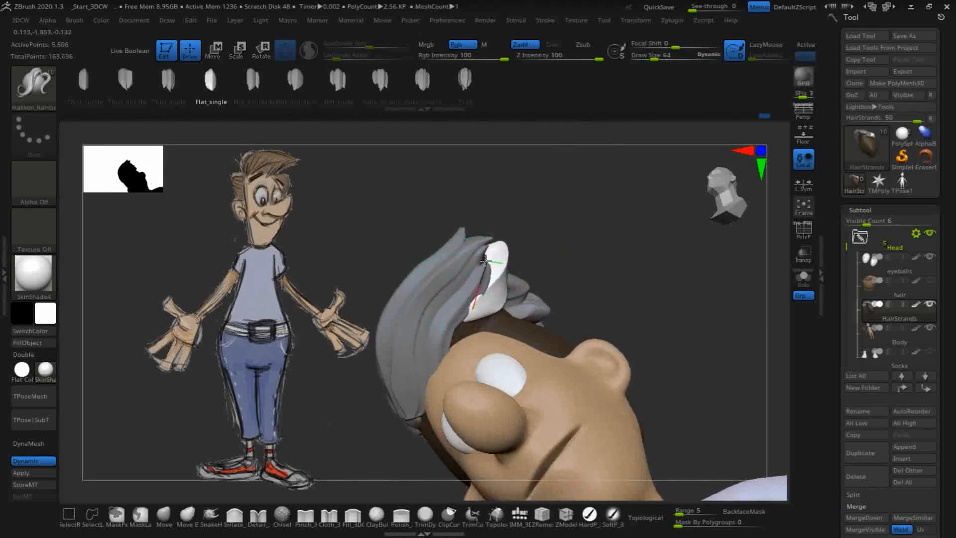
drag(485, 261, 486, 261)
drag(579, 208, 590, 184)
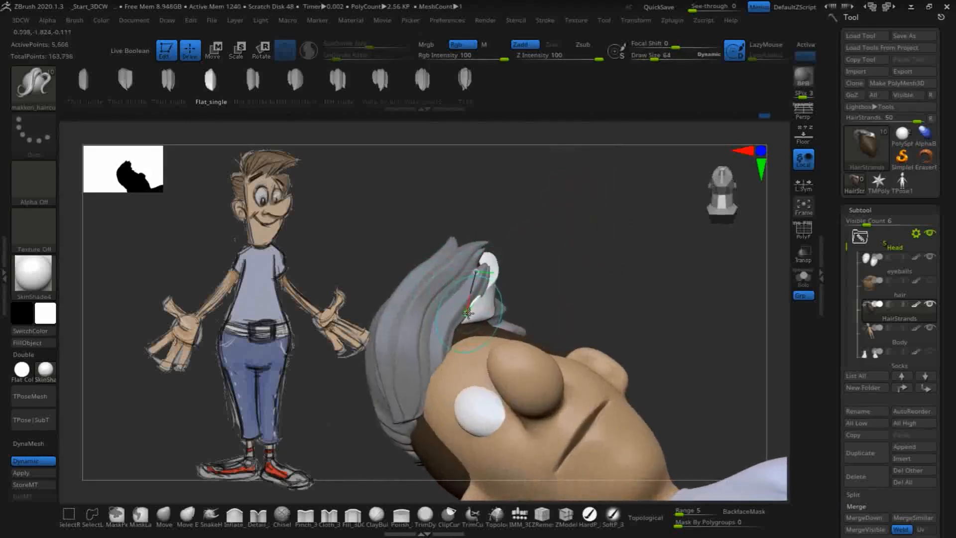
click(454, 342)
Adjust the Flat_single strand's curve so it bows along the scalp edge beneath the front tuft.
drag(587, 239, 520, 254)
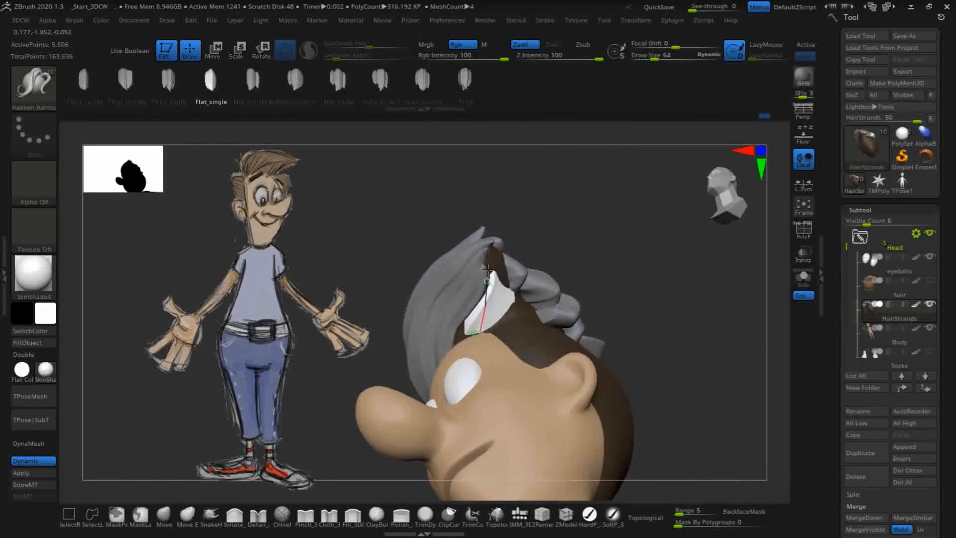
drag(491, 269, 488, 262)
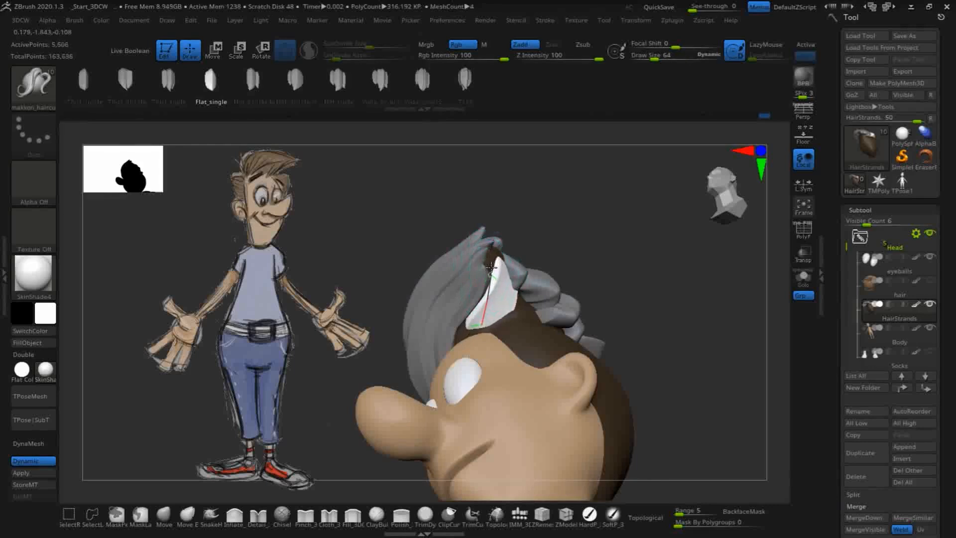
drag(490, 274, 490, 265)
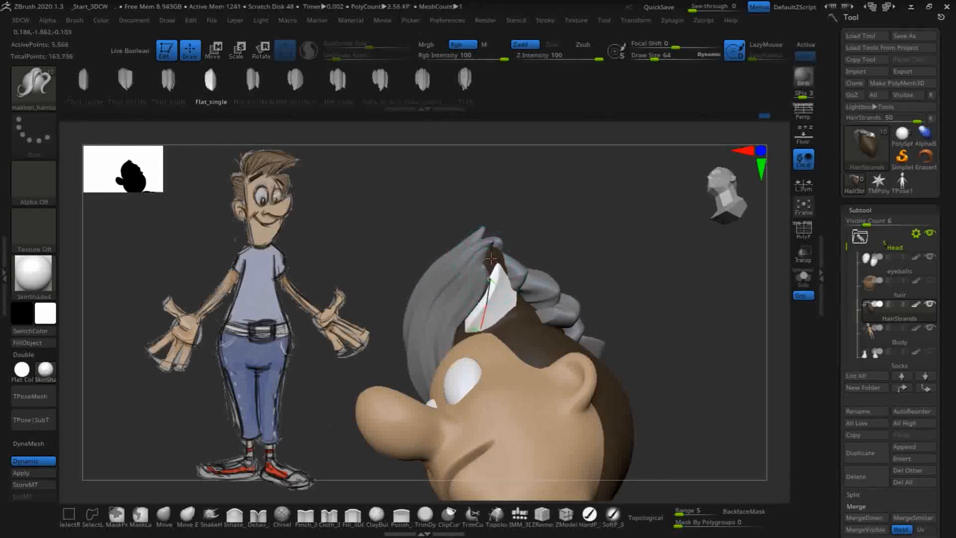
drag(573, 193, 568, 238)
drag(492, 273, 492, 266)
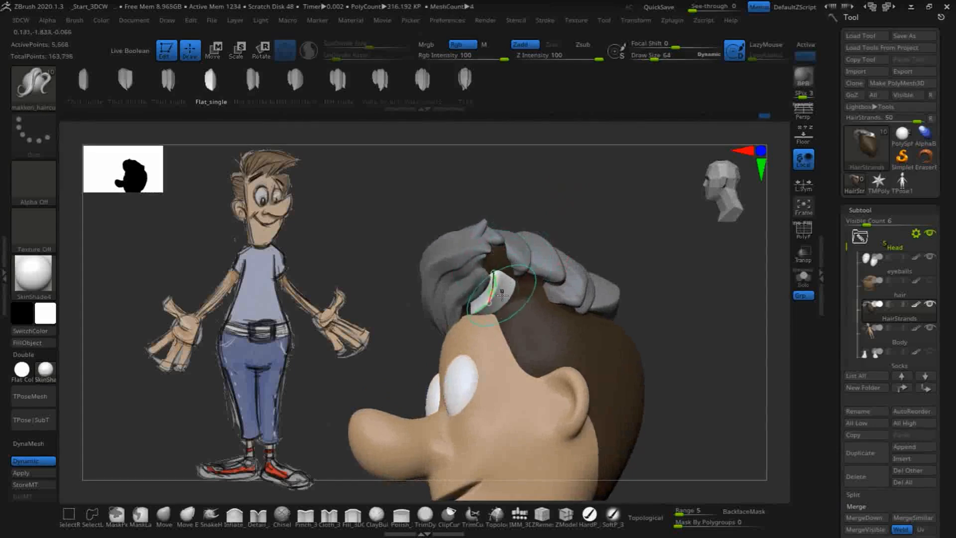
drag(498, 292, 472, 312)
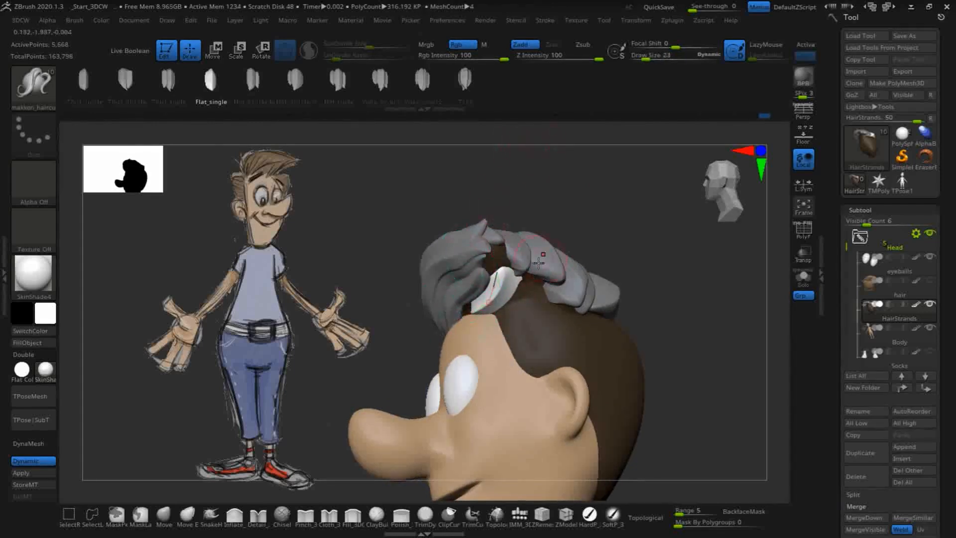
Extend the strand's lower end over the forehead hairline and raise its upper end toward the tip of the front tuft.
drag(587, 194, 613, 152)
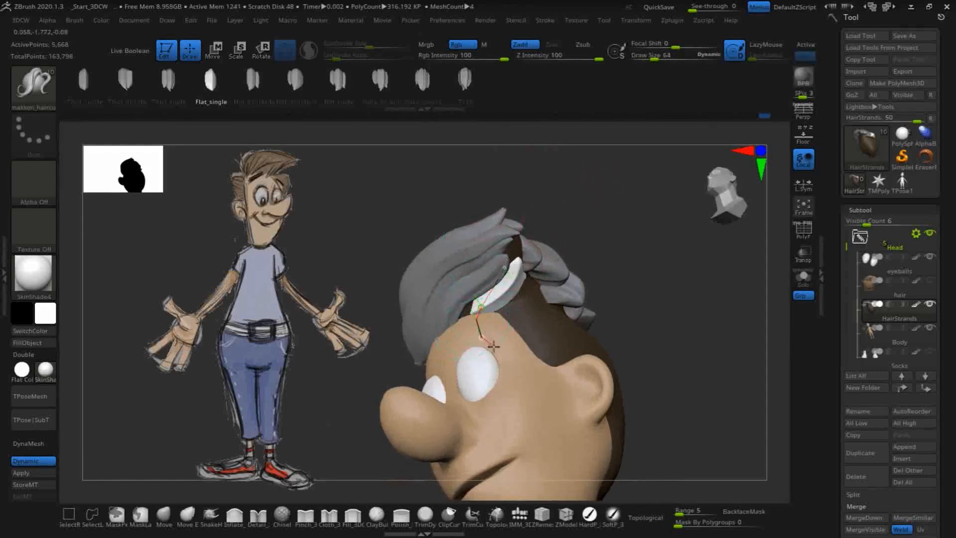
drag(494, 347, 495, 348)
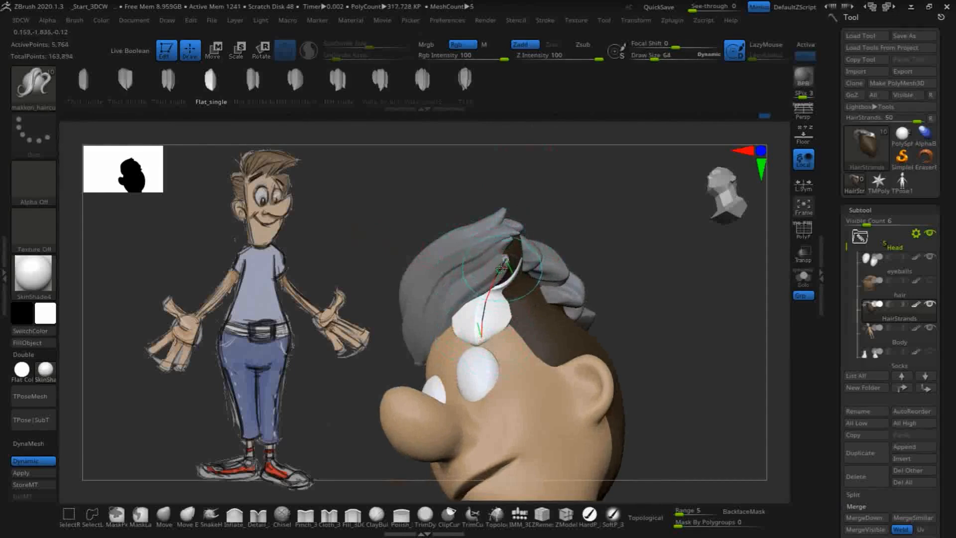
drag(501, 269, 513, 243)
drag(573, 202, 542, 190)
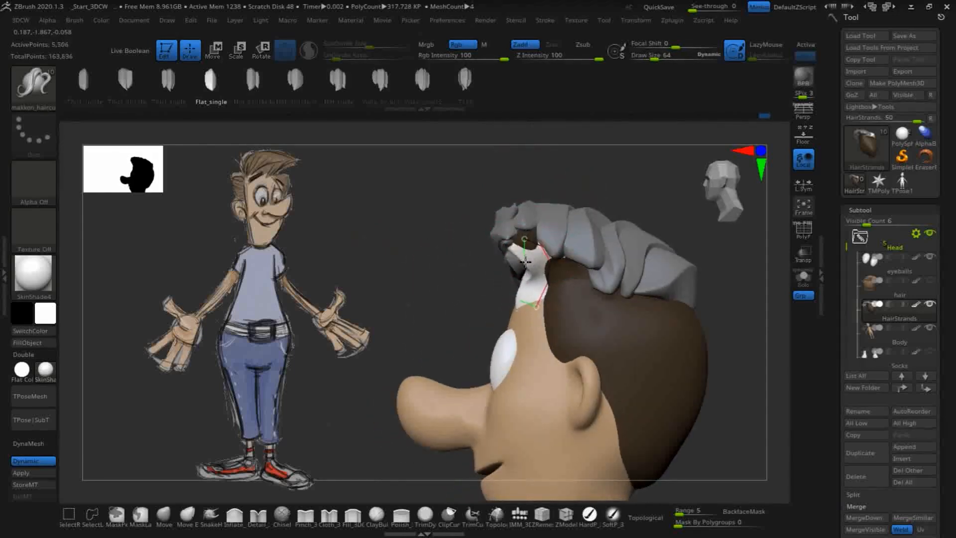
drag(529, 264, 530, 264)
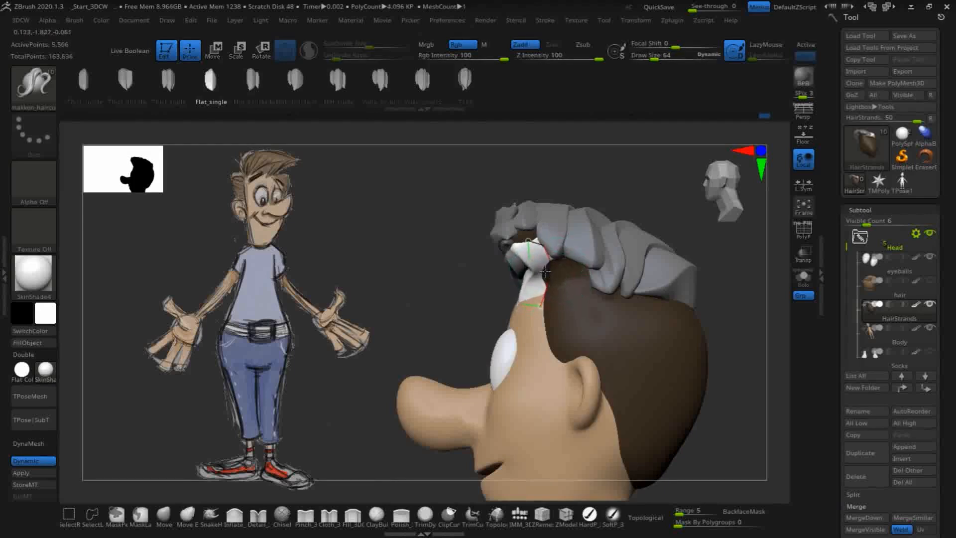
drag(535, 303, 537, 299)
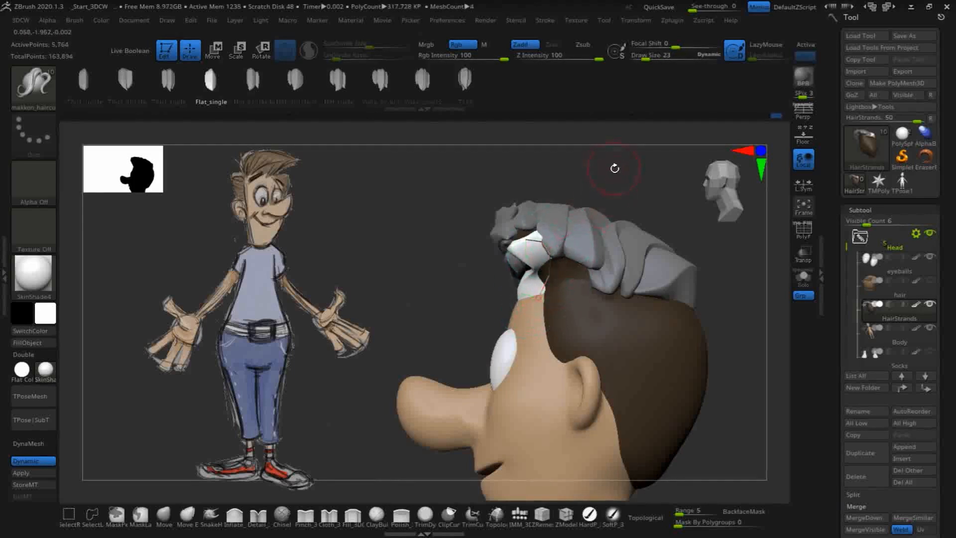
Swing the strand's rear end up behind the tuft's tip and set its front end just above the hairline.
drag(614, 165, 615, 177)
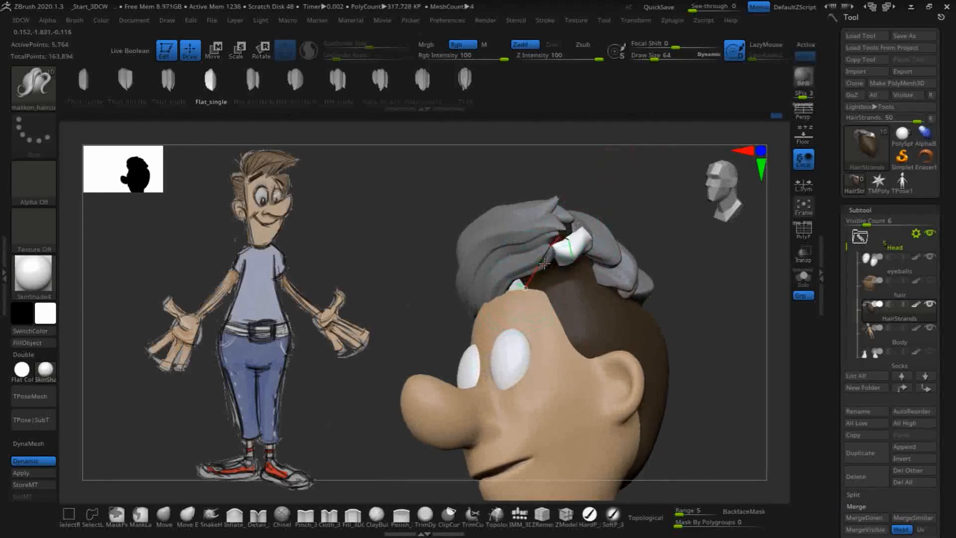
drag(632, 179, 618, 175)
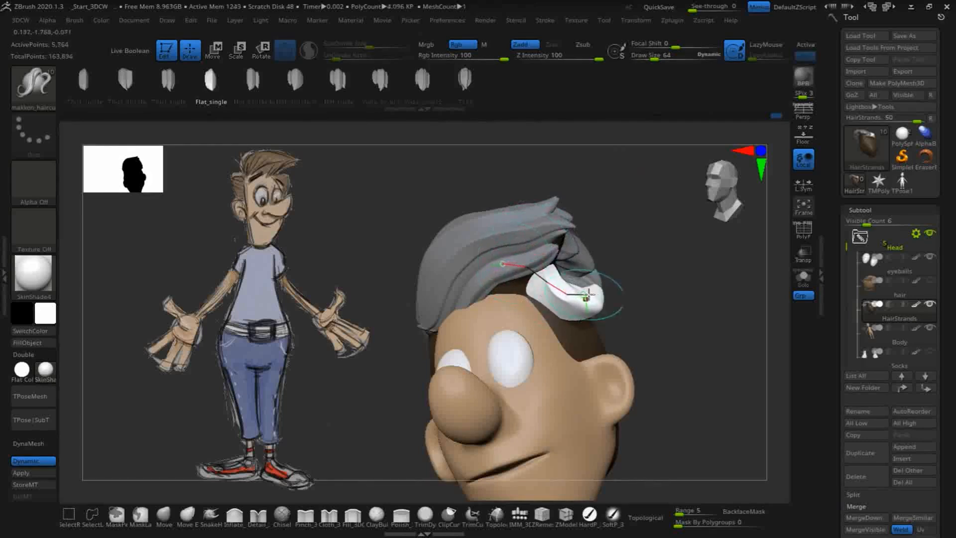
drag(589, 304, 568, 227)
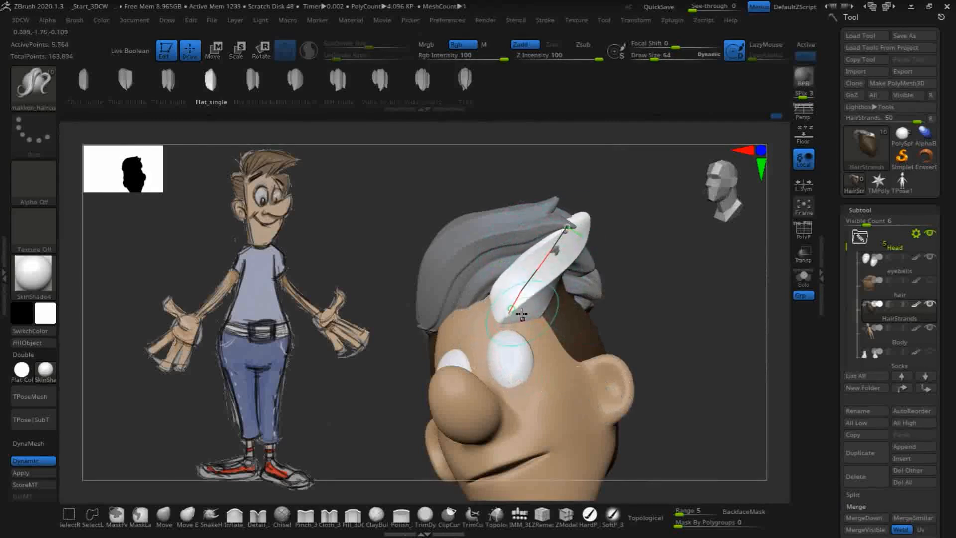
drag(510, 314, 522, 283)
drag(697, 319, 626, 310)
drag(521, 285, 537, 284)
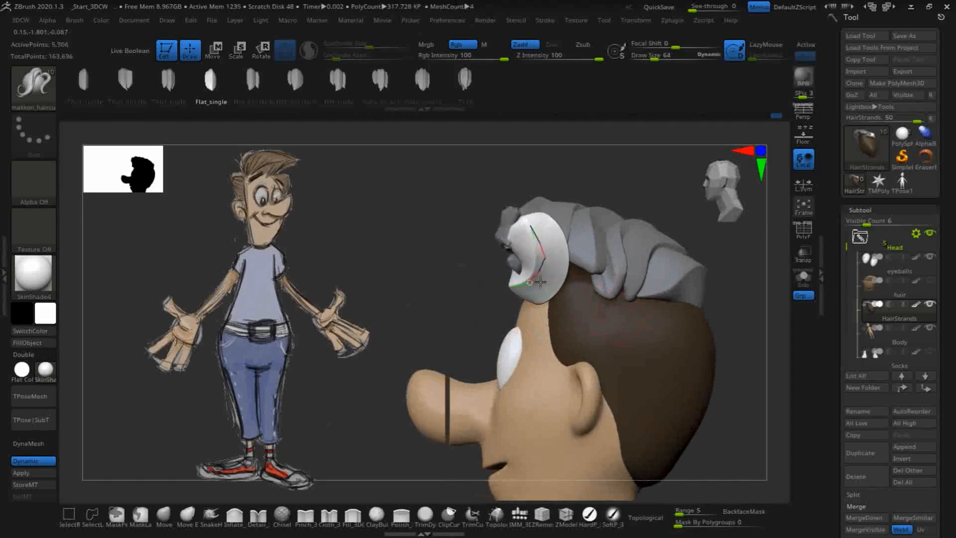
drag(531, 226, 525, 216)
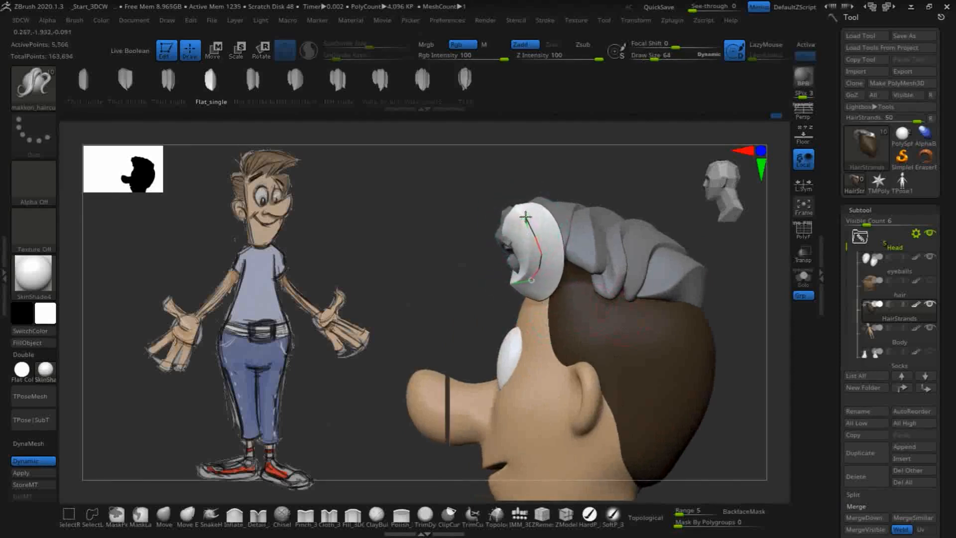
drag(418, 211, 482, 178)
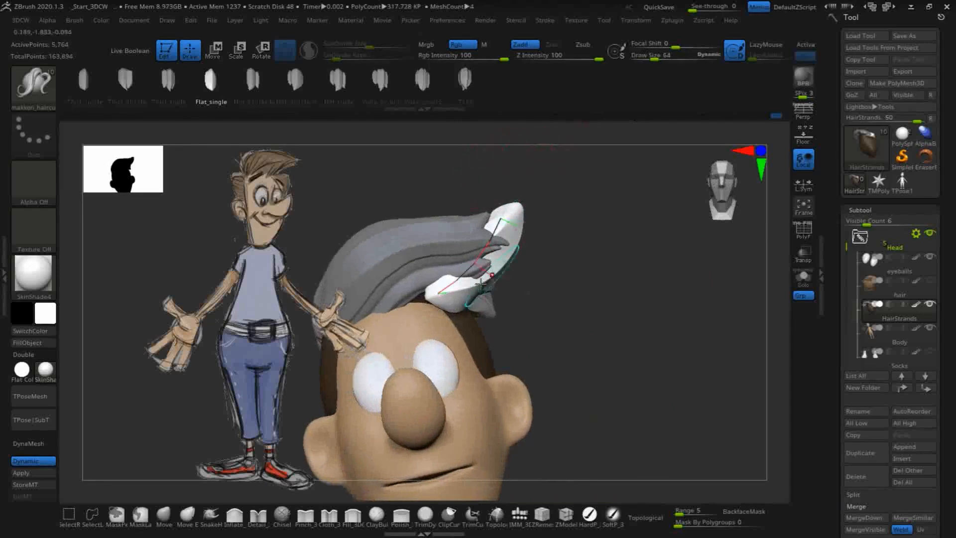
Pull the strand's front end inward along the hairline, fit its rear end under the tuft, and finish editing the curve.
drag(439, 298, 411, 305)
drag(548, 299, 640, 304)
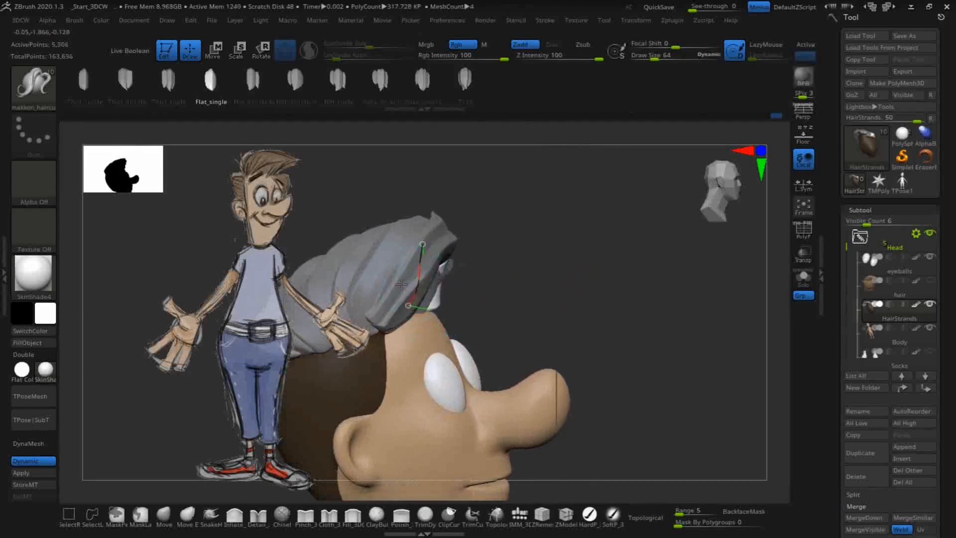
mouse_move(525, 258)
mouse_down()
mouse_move(618, 222)
mouse_move(518, 251)
mouse_up()
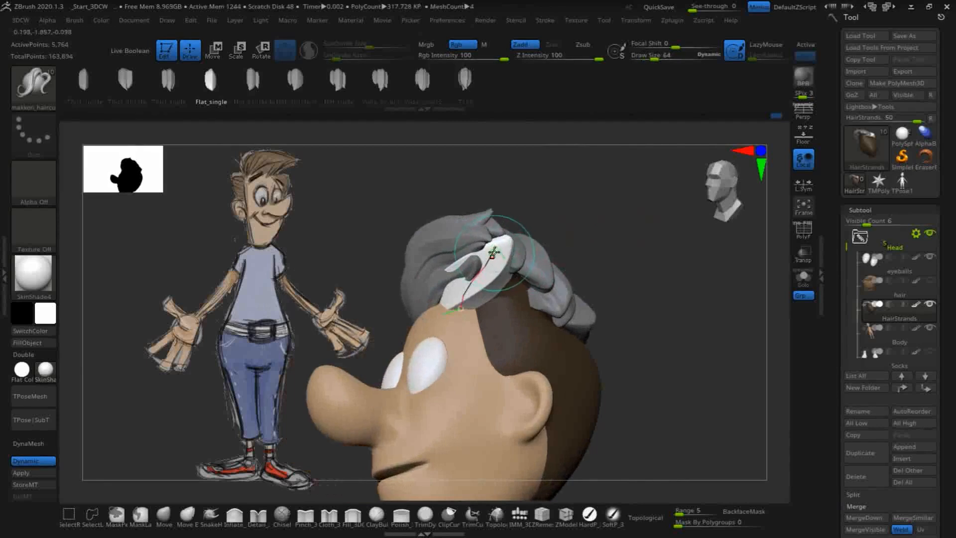
mouse_move(585, 196)
mouse_down()
mouse_move(614, 171)
mouse_move(541, 230)
mouse_move(573, 199)
mouse_move(550, 197)
mouse_up()
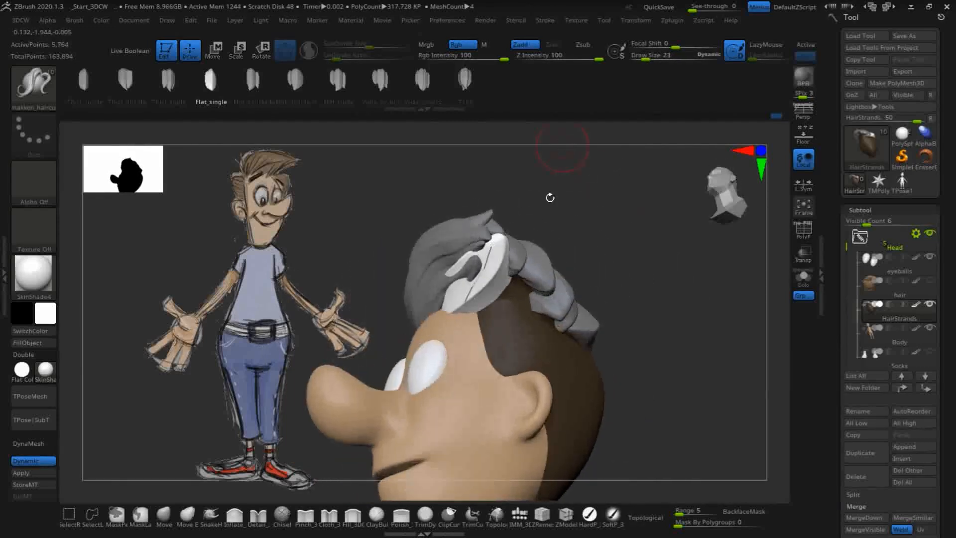
drag(481, 291, 482, 305)
click(545, 356)
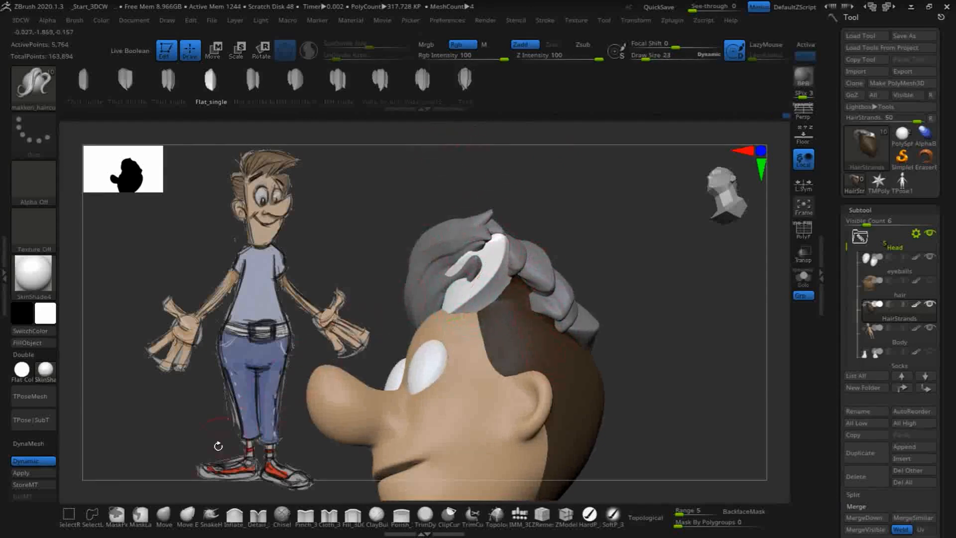
Use the Move brush to tuck the strand's upper tip and inner edge beneath the front tuft.
click(164, 514)
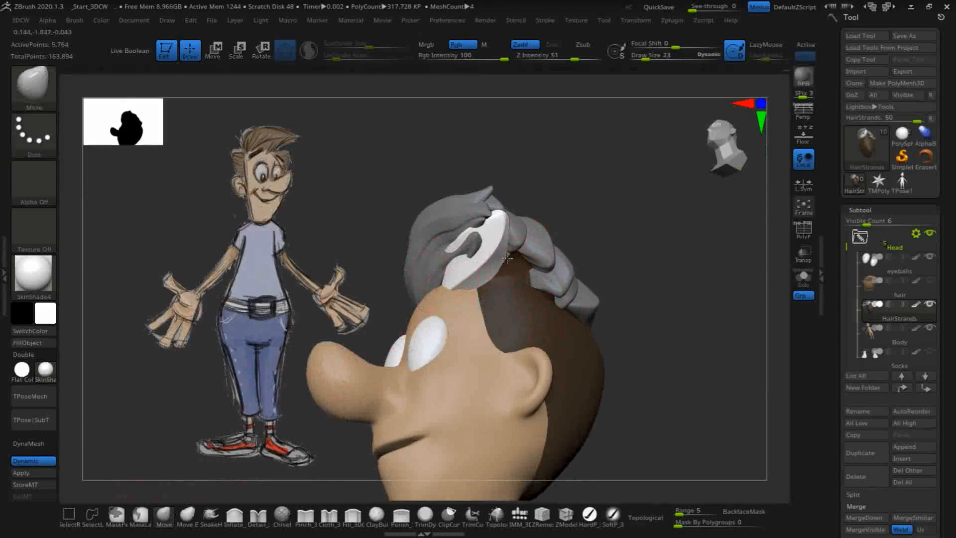
key(bracketleft)
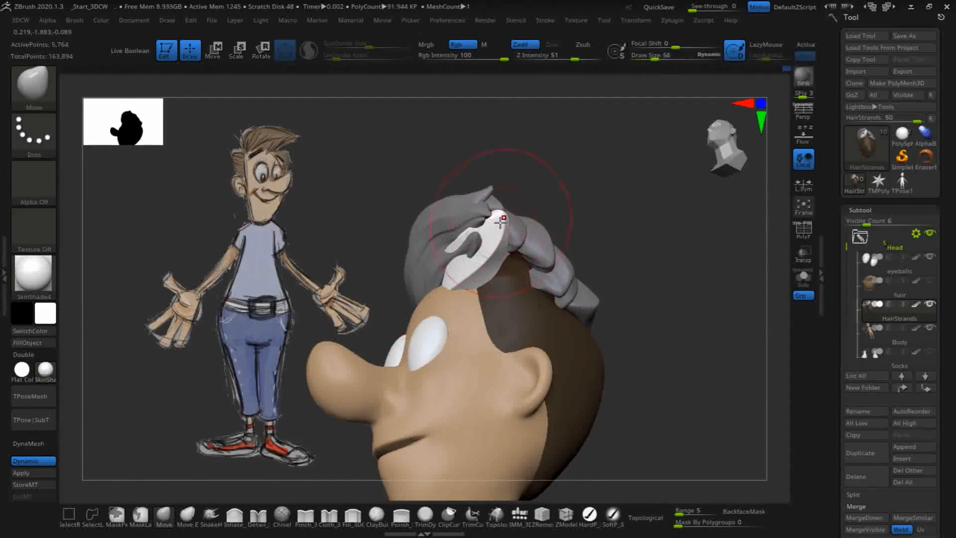
drag(501, 222, 495, 215)
drag(455, 243, 484, 241)
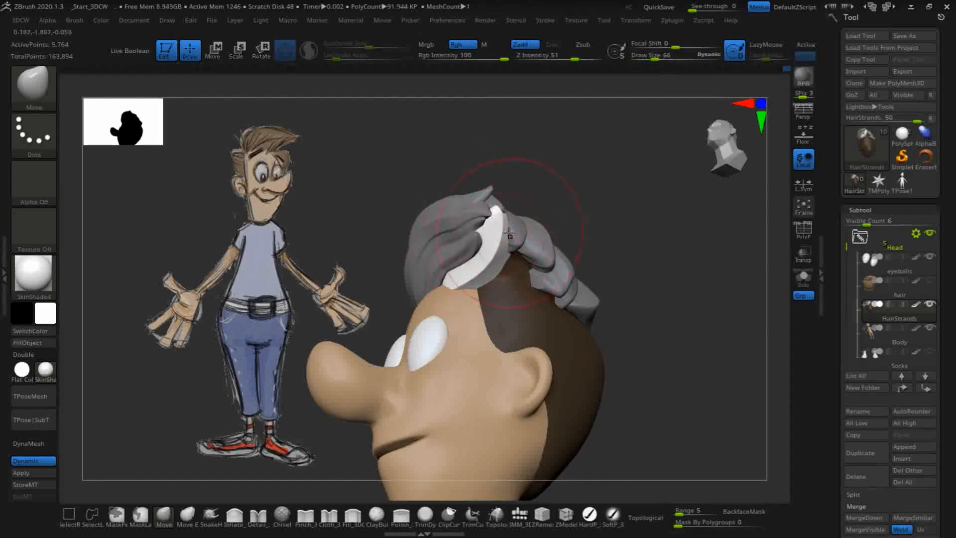
drag(621, 199, 548, 243)
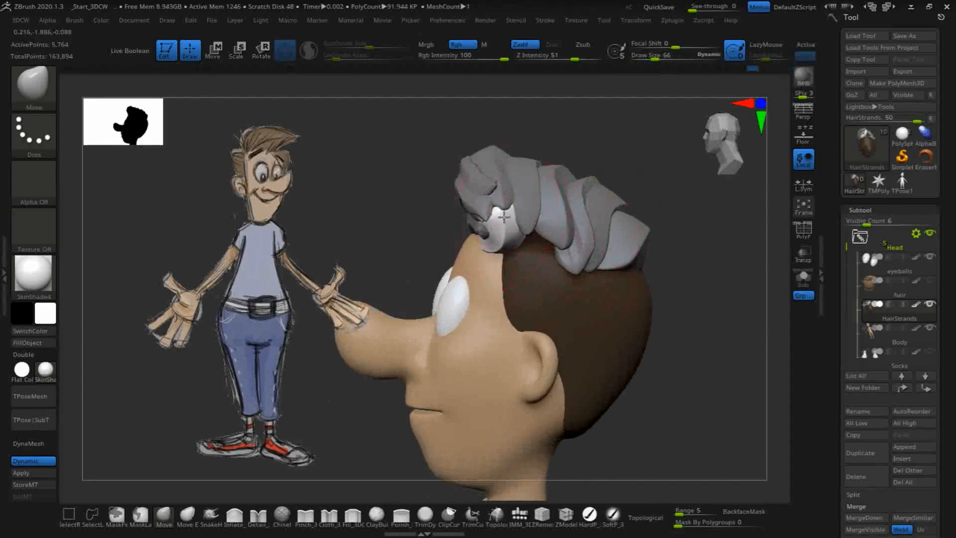
drag(604, 162, 638, 139)
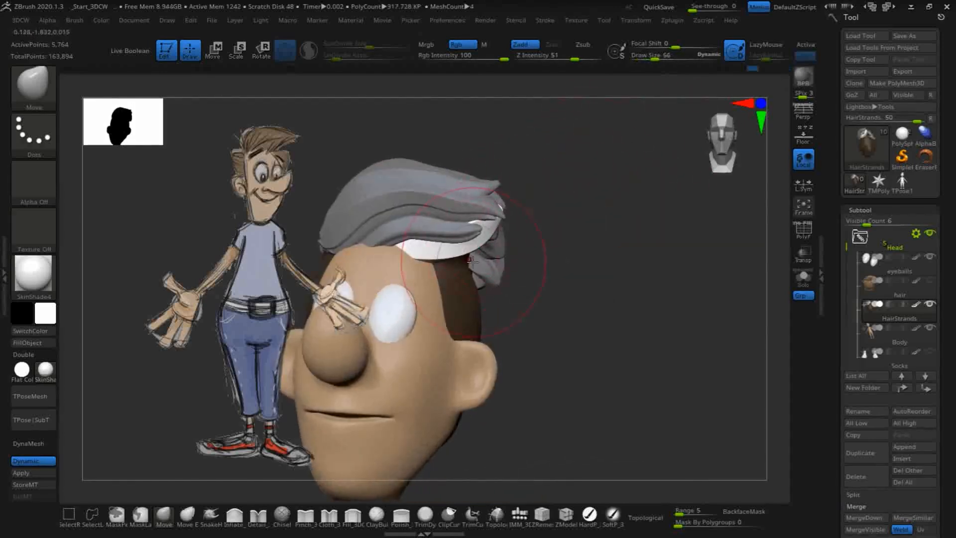
Reshape the strand's lower edge and front end with the Move brush so they follow the forehead hairline.
key(bracketright)
drag(442, 260, 439, 251)
drag(646, 267, 583, 212)
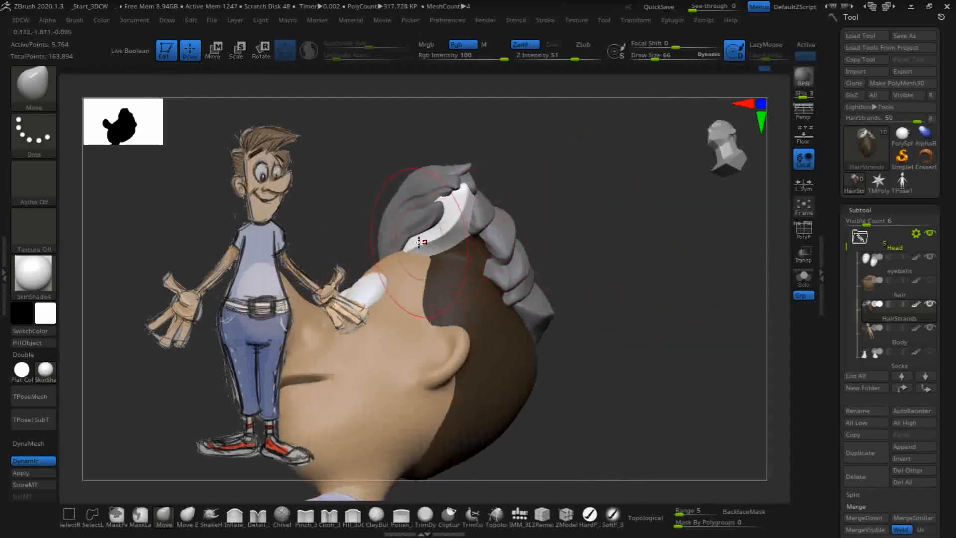
drag(410, 247, 398, 239)
mouse_move(575, 231)
mouse_down()
mouse_move(631, 217)
mouse_move(621, 277)
mouse_move(615, 263)
mouse_move(554, 250)
mouse_move(608, 246)
mouse_move(604, 179)
mouse_move(626, 239)
mouse_move(662, 239)
mouse_move(609, 249)
mouse_move(595, 177)
mouse_up()
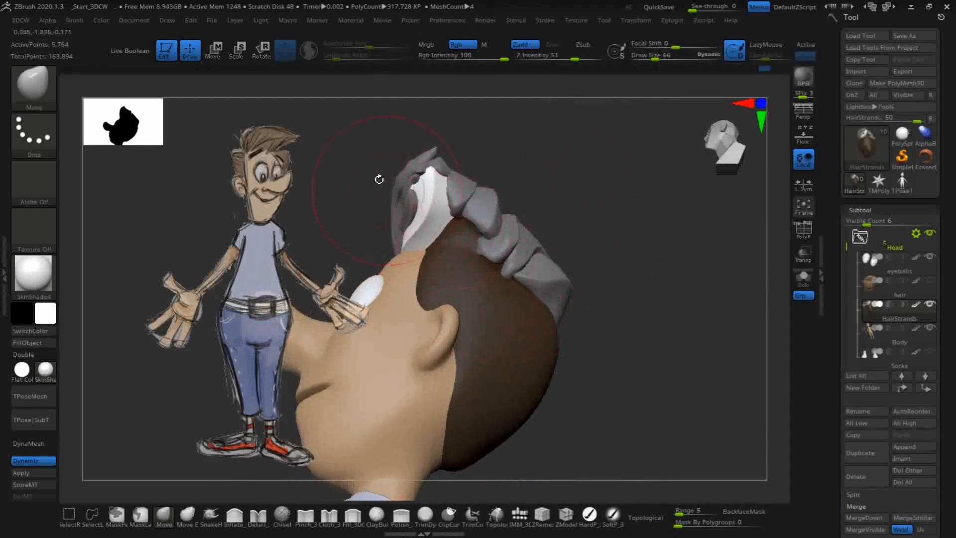
Duplicate the strand with the Move gizmo, then lower and slightly scale the copy on the scalp behind the original.
click(215, 49)
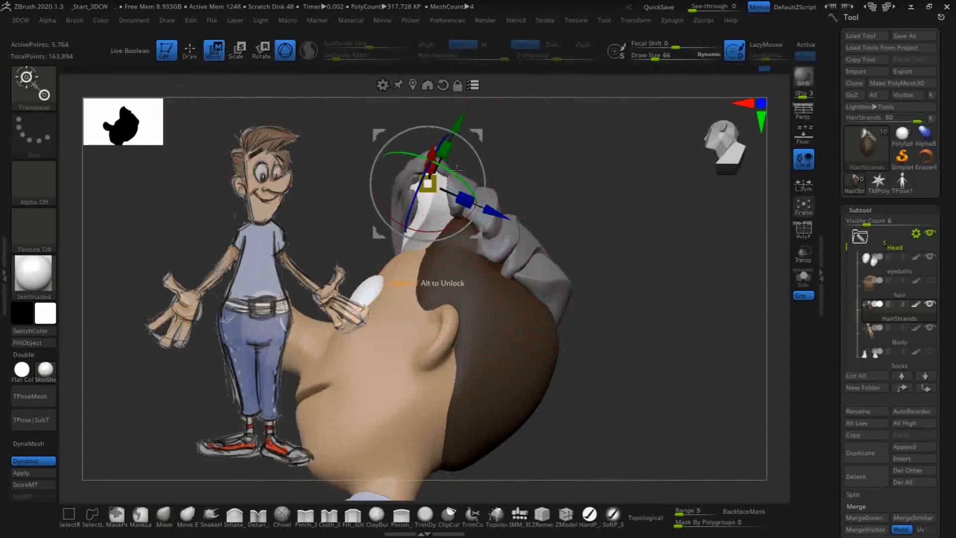
key(ctrl)
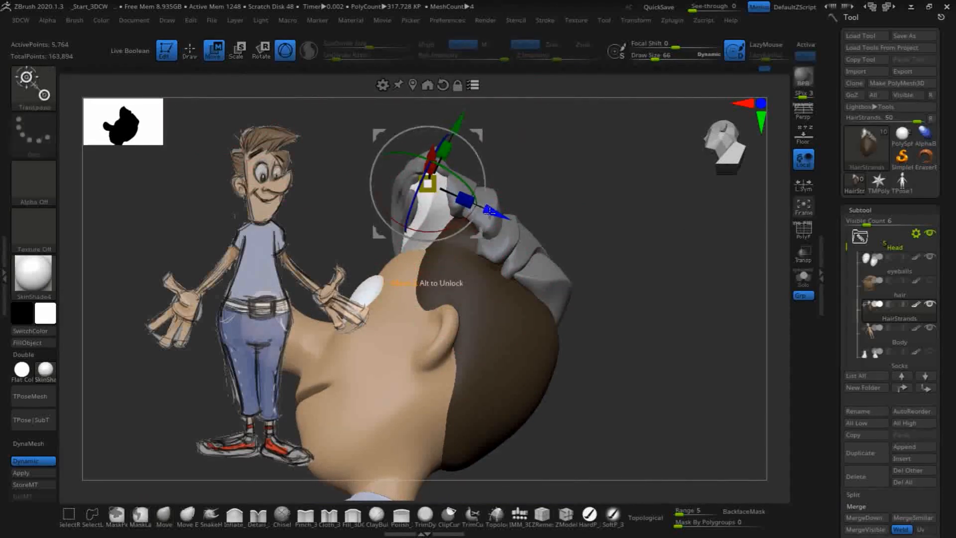
ctrl+drag(496, 213, 564, 198)
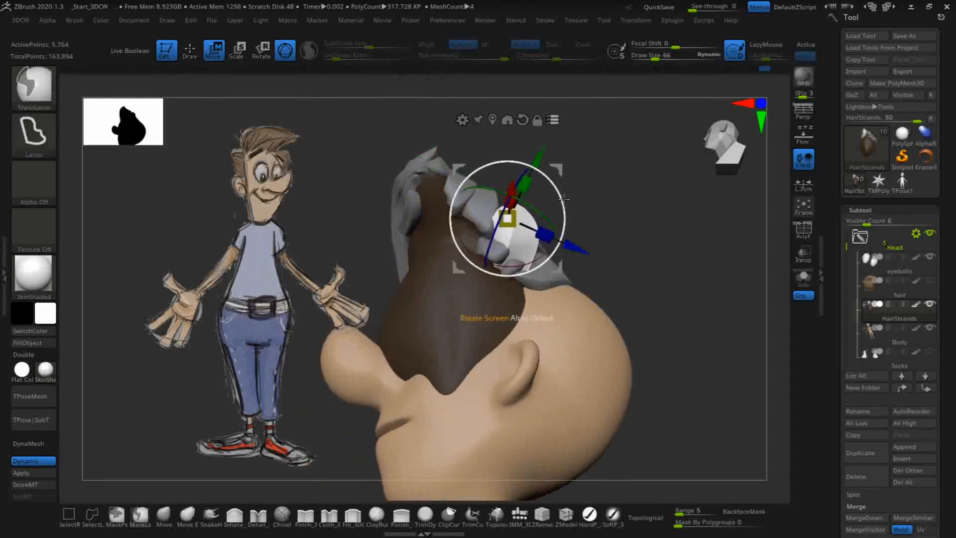
key(ctrl+z)
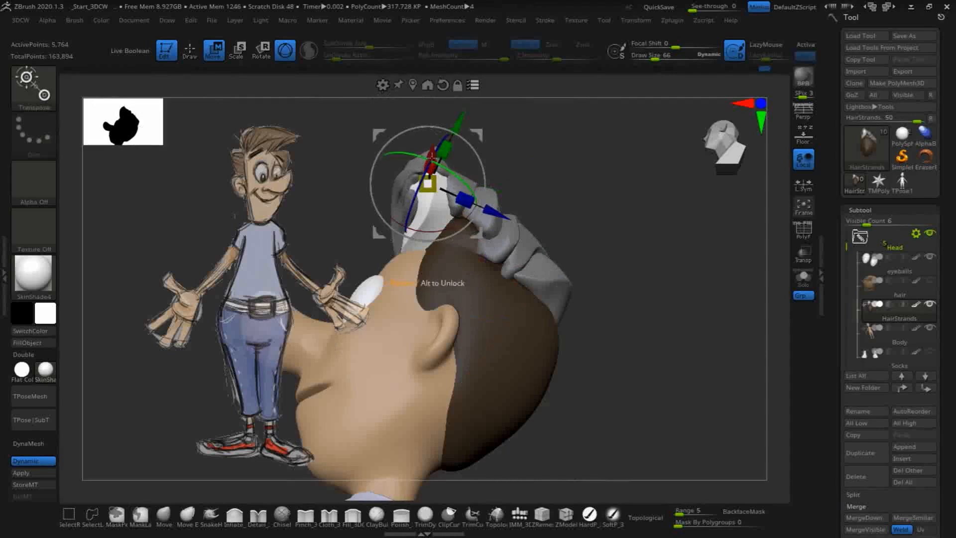
drag(586, 154, 578, 182)
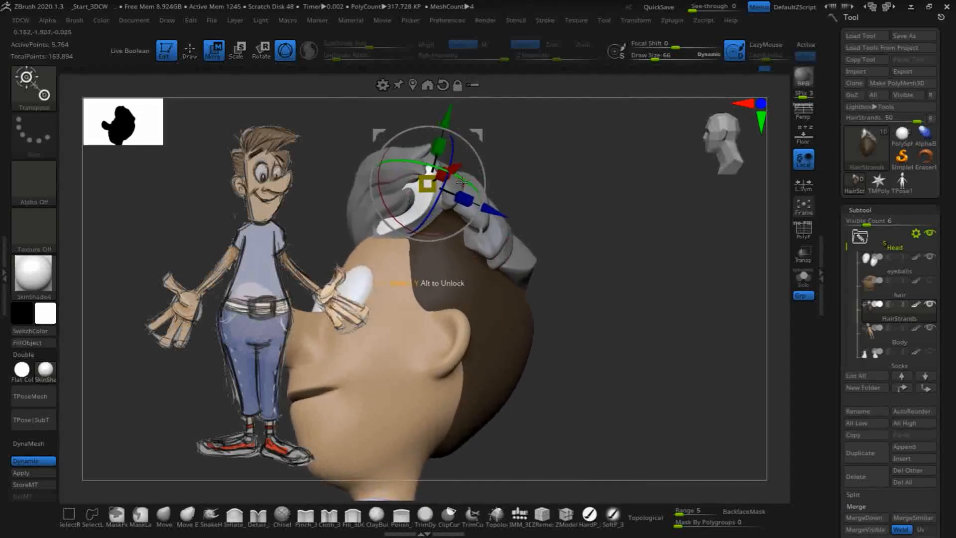
drag(490, 210, 524, 216)
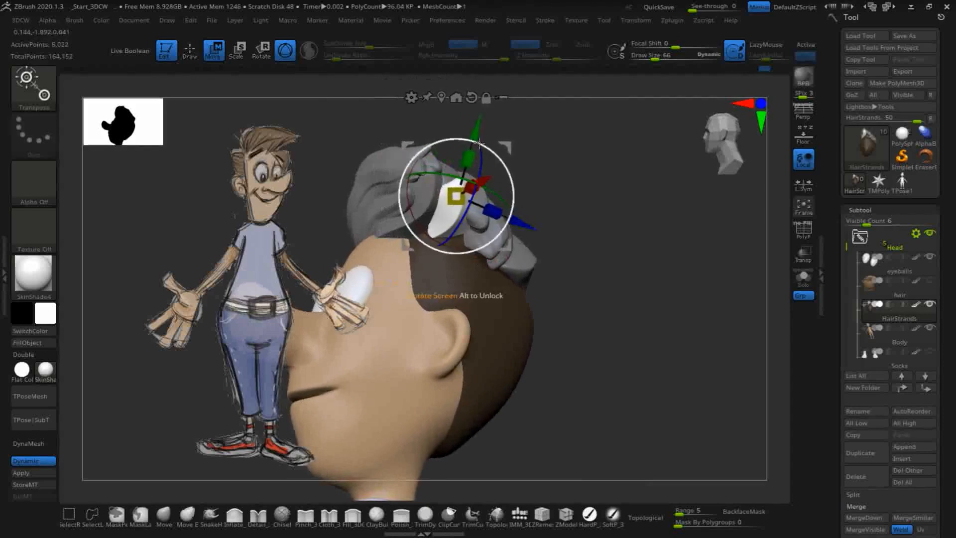
drag(476, 128, 471, 138)
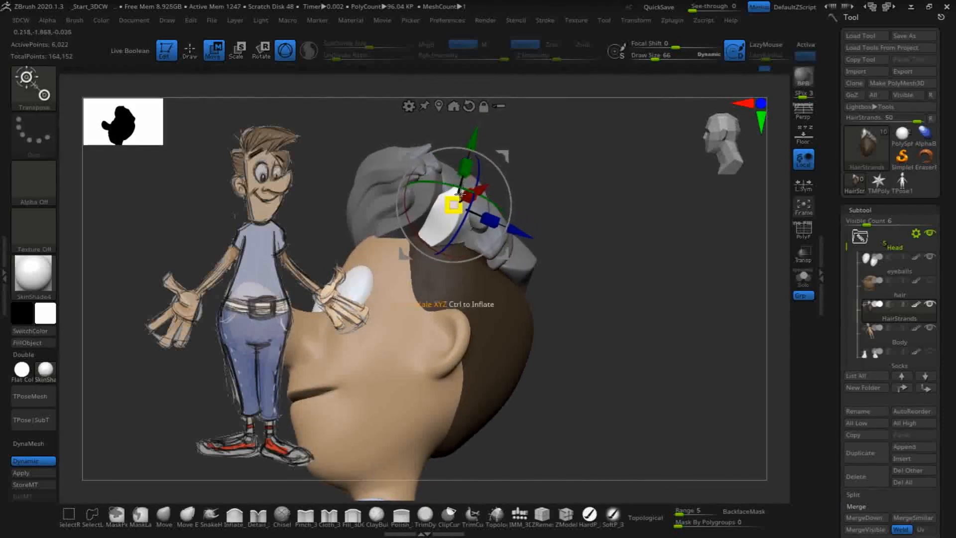
drag(457, 198, 452, 203)
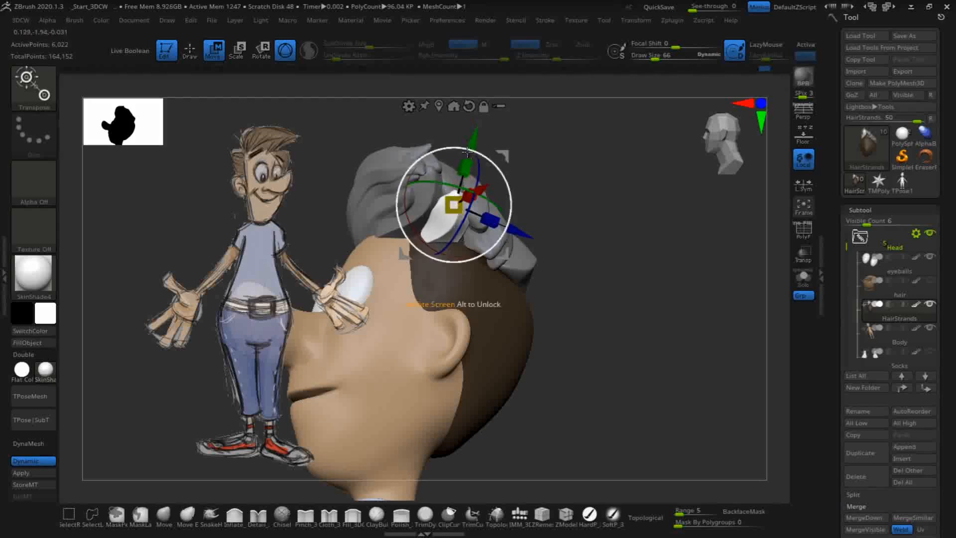
Nudge the duplicated strand into place on the scalp and pull its lower front end towards the hairline with the Move brush.
drag(469, 139, 469, 142)
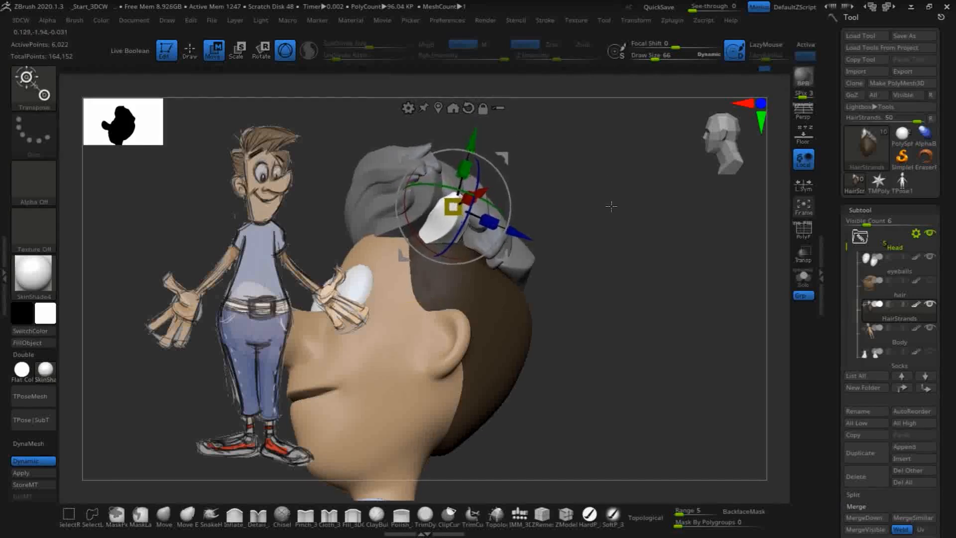
mouse_move(610, 204)
mouse_down()
mouse_move(636, 228)
mouse_move(569, 212)
mouse_move(604, 201)
mouse_up()
click(164, 514)
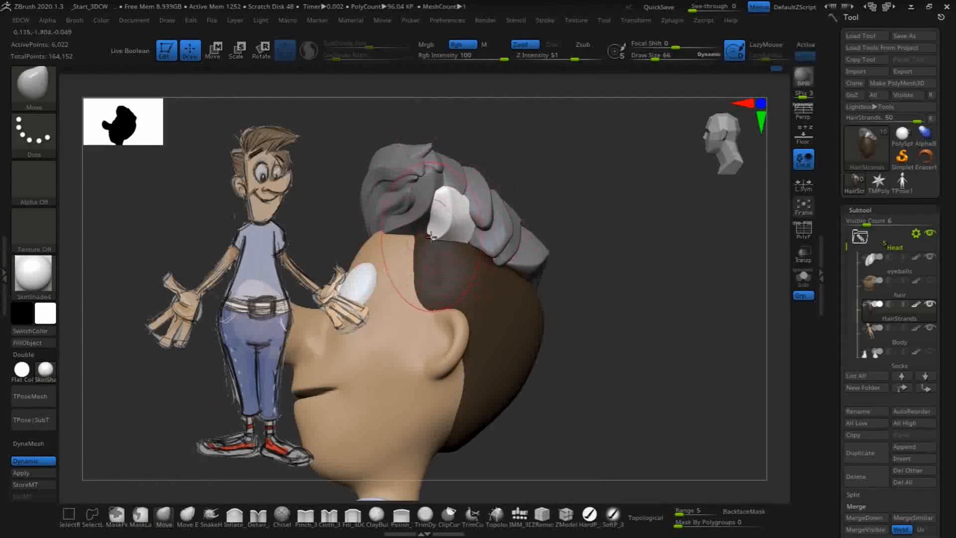
drag(438, 242, 432, 234)
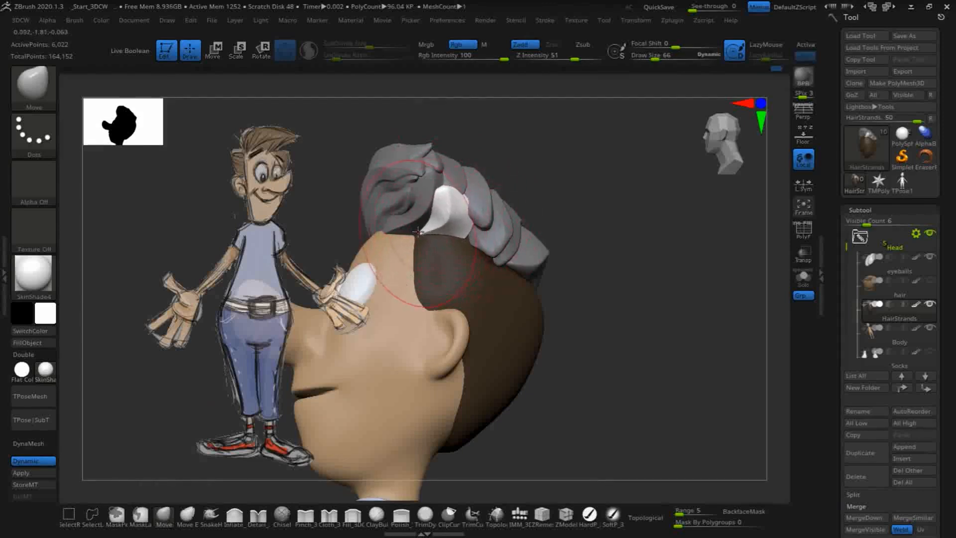
Stretch the duplicated strand with the Move brush so it fills the scalp between the front tuft and the strands behind it.
drag(563, 188, 572, 166)
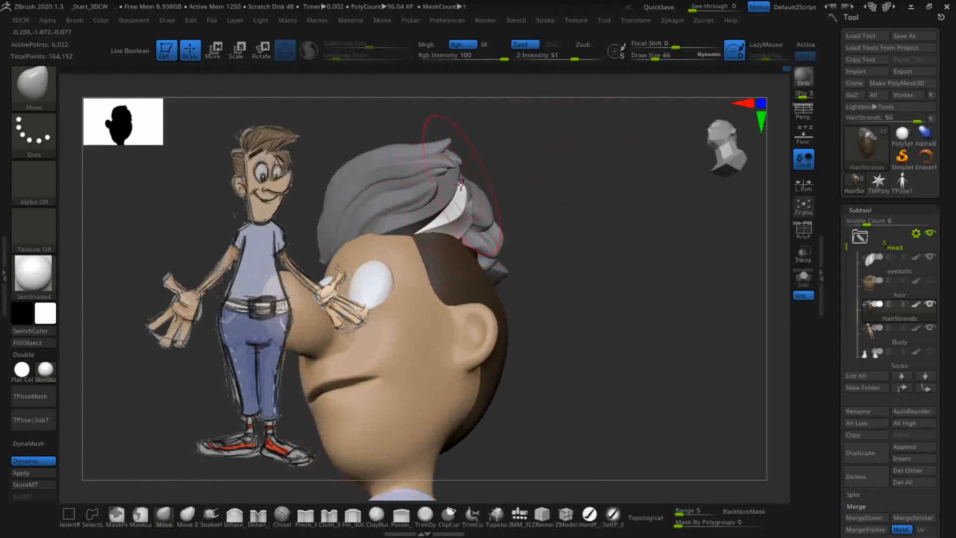
drag(548, 182, 473, 191)
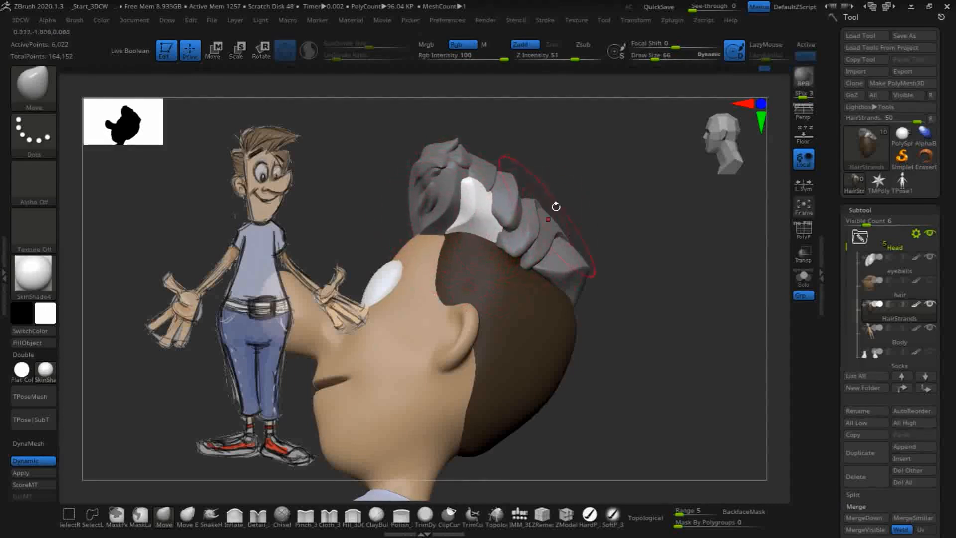
drag(556, 206, 479, 241)
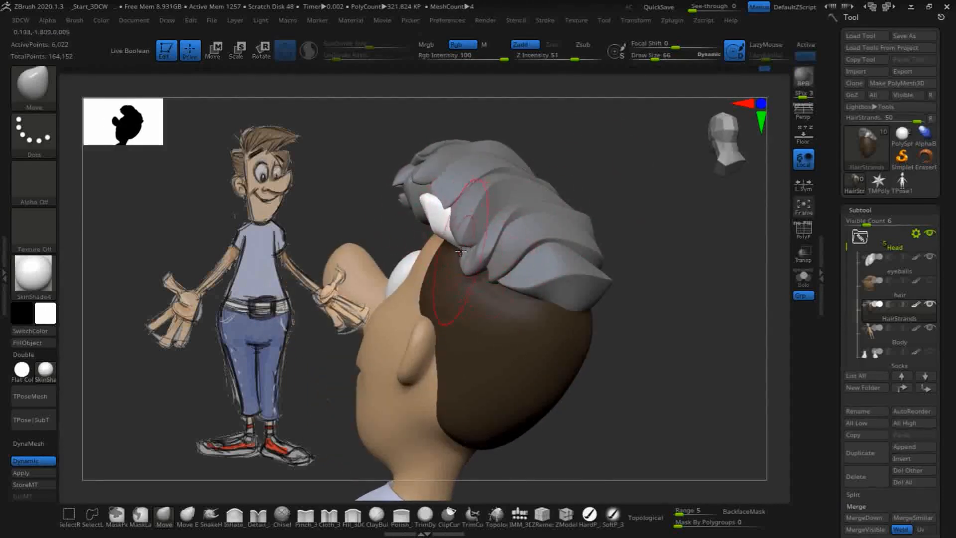
drag(548, 173, 517, 180)
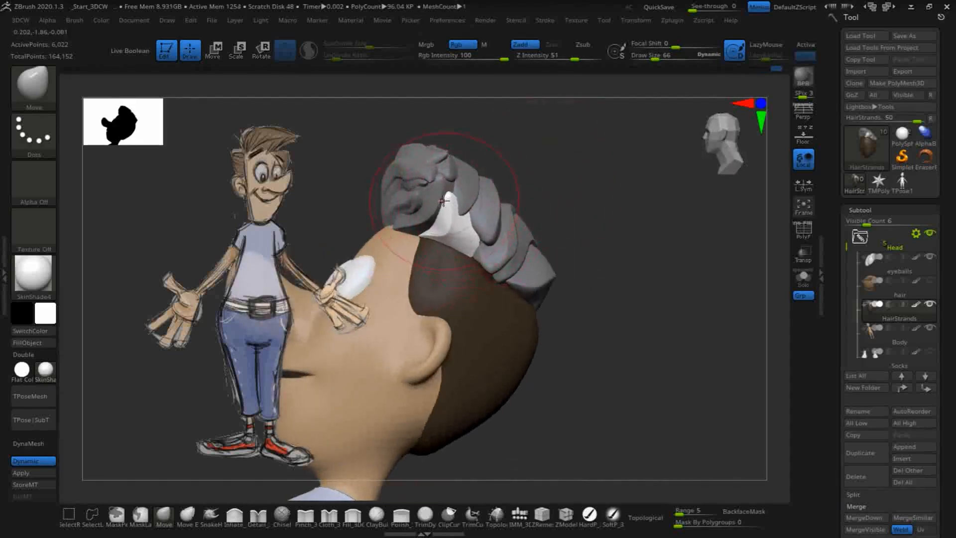
Inspect the hair from the front and both sides and compare its silhouette with the reference sketch.
drag(546, 142, 590, 155)
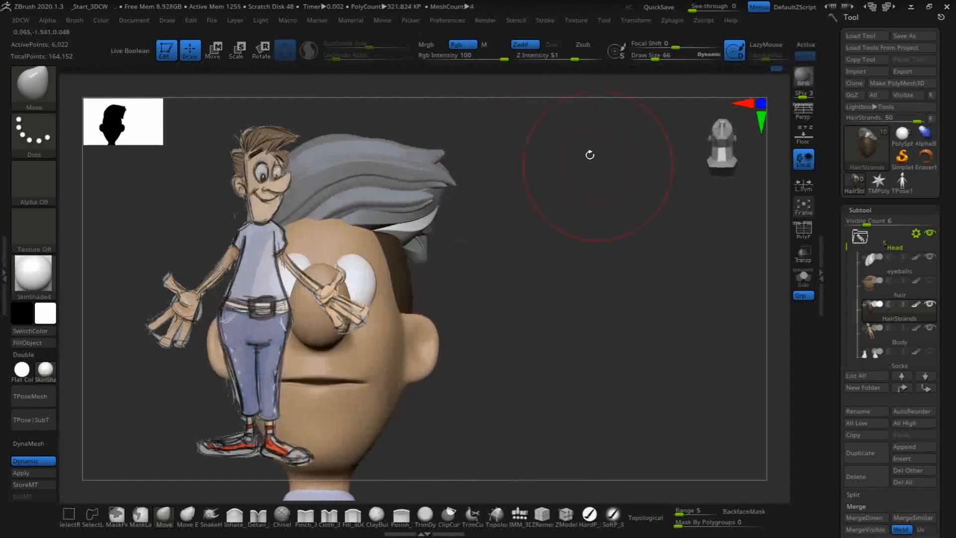
mouse_move(571, 194)
alt+mouse_down()
mouse_move(592, 179)
mouse_move(641, 230)
mouse_move(569, 157)
alt+mouse_up()
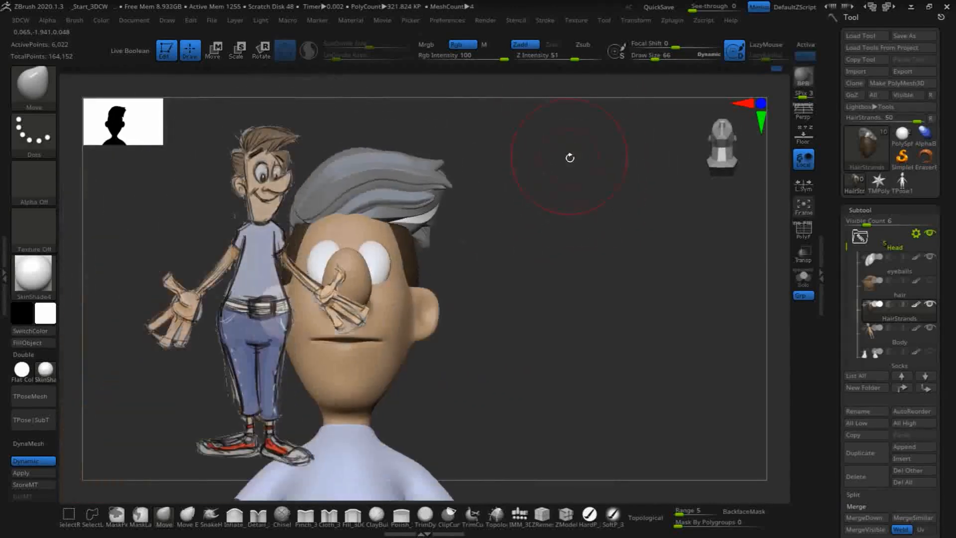
mouse_move(570, 250)
alt+mouse_down()
mouse_move(646, 309)
mouse_move(636, 322)
mouse_move(645, 284)
mouse_move(665, 274)
mouse_move(685, 293)
mouse_move(572, 272)
mouse_move(675, 265)
mouse_move(634, 219)
mouse_move(668, 265)
mouse_move(694, 264)
alt+mouse_up()
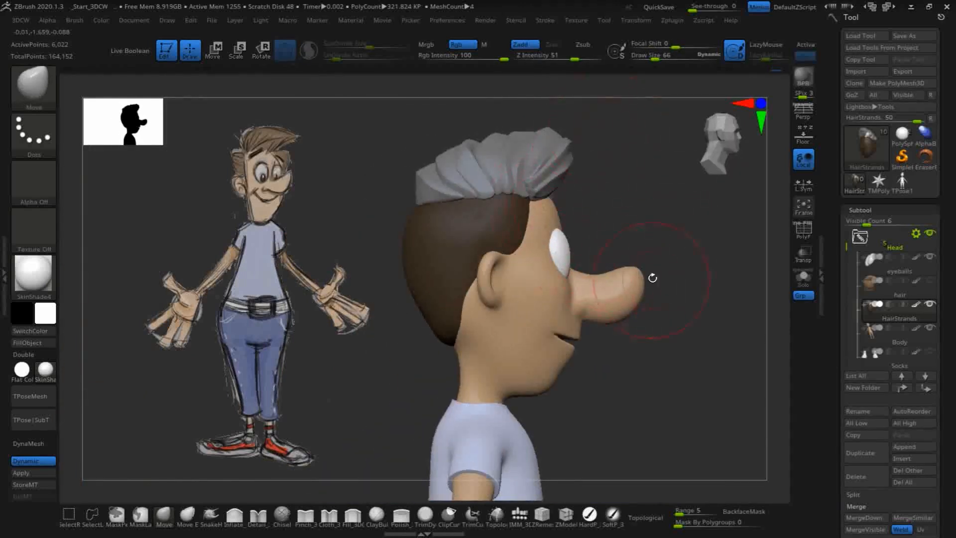
mouse_move(680, 221)
mouse_down()
mouse_move(644, 213)
mouse_move(704, 271)
mouse_move(675, 237)
mouse_move(674, 256)
mouse_move(636, 302)
mouse_up()
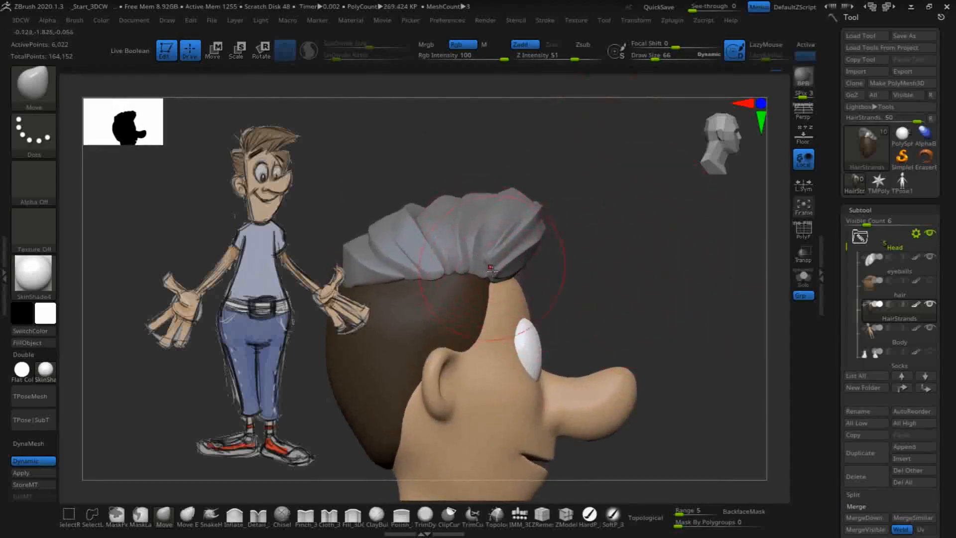
drag(598, 273, 508, 249)
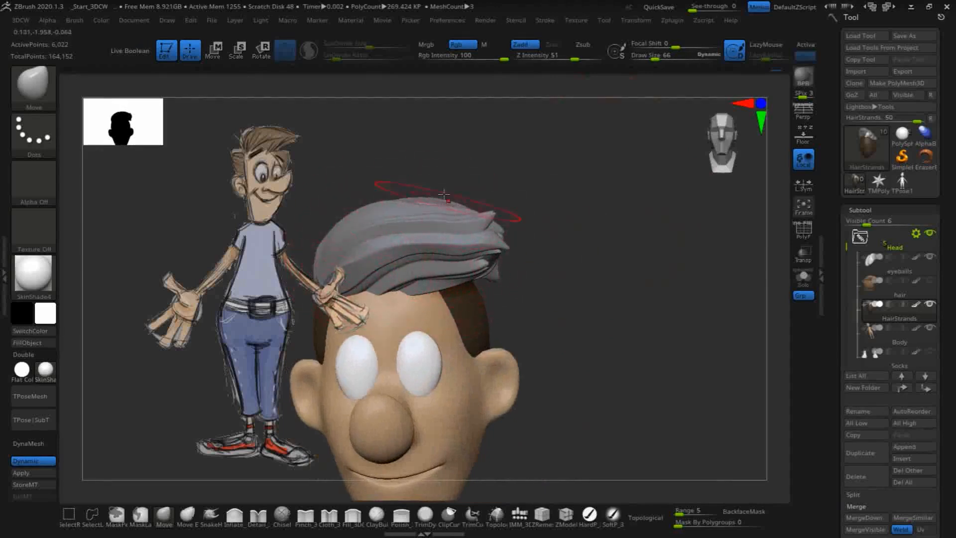
drag(636, 265, 647, 230)
drag(698, 269, 613, 118)
drag(658, 260, 648, 127)
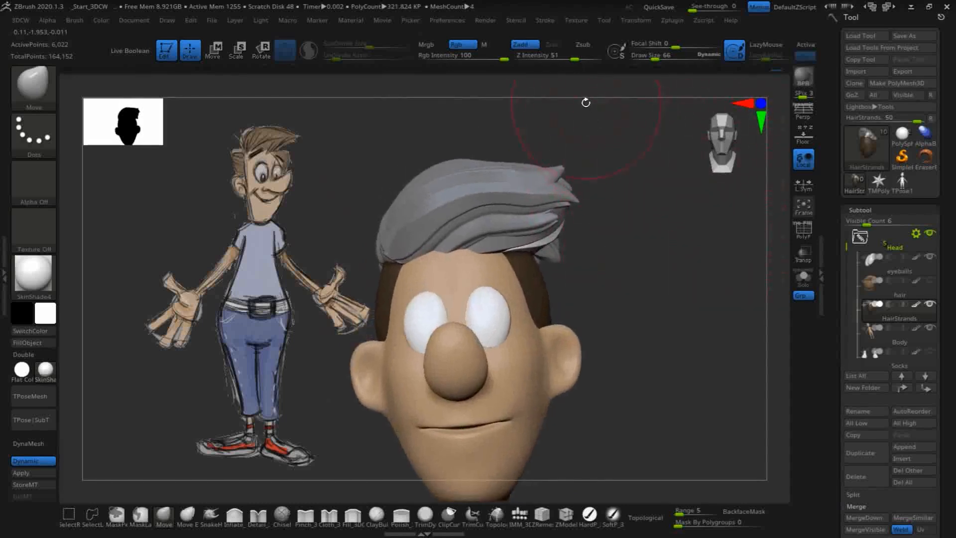
Clear the mask from all the strands of the HairStrands subtool.
key(ctrl)
key(ctrl)
mouse_move(687, 270)
mouse_down()
mouse_move(716, 250)
mouse_move(651, 235)
mouse_up()
key(shift)
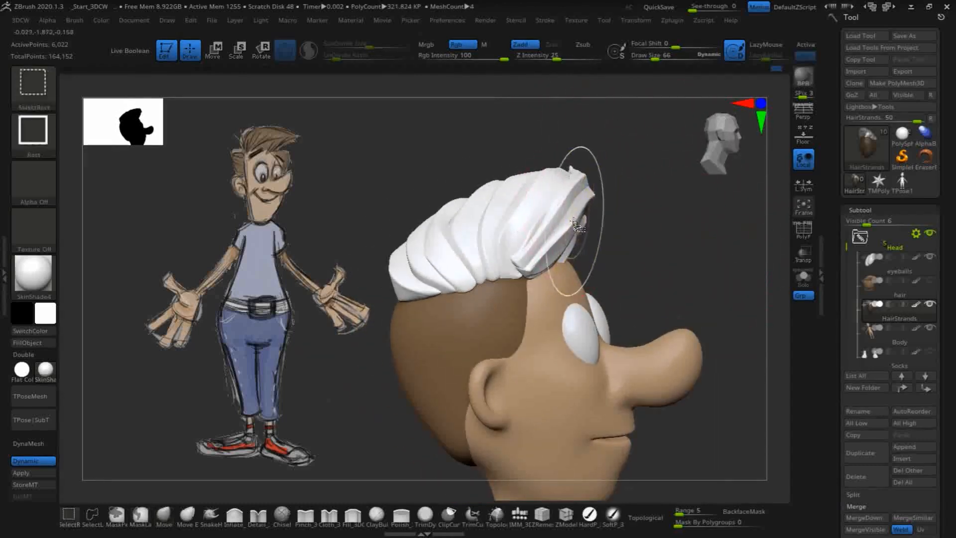
ctrl+shift+click(572, 221)
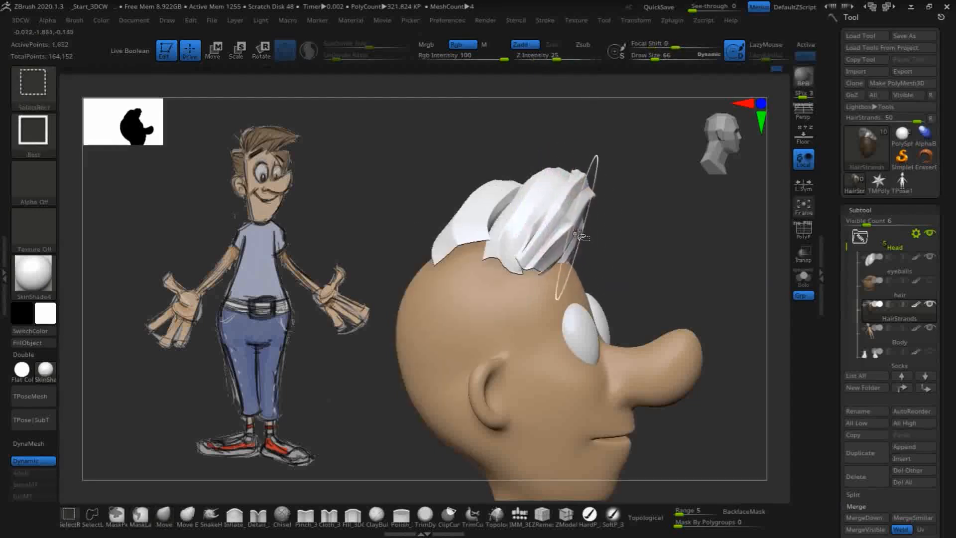
drag(670, 232, 466, 241)
ctrl+shift+click(591, 207)
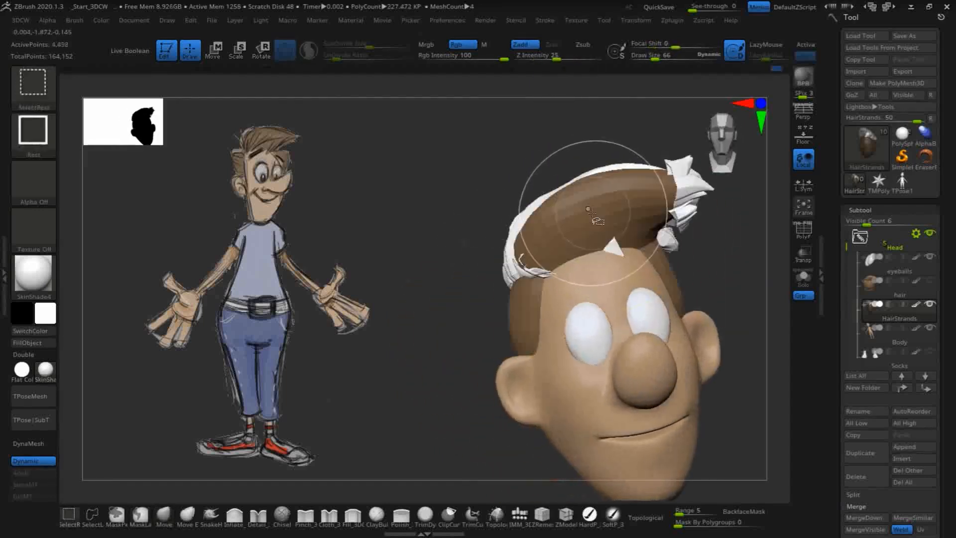
ctrl+click(735, 261)
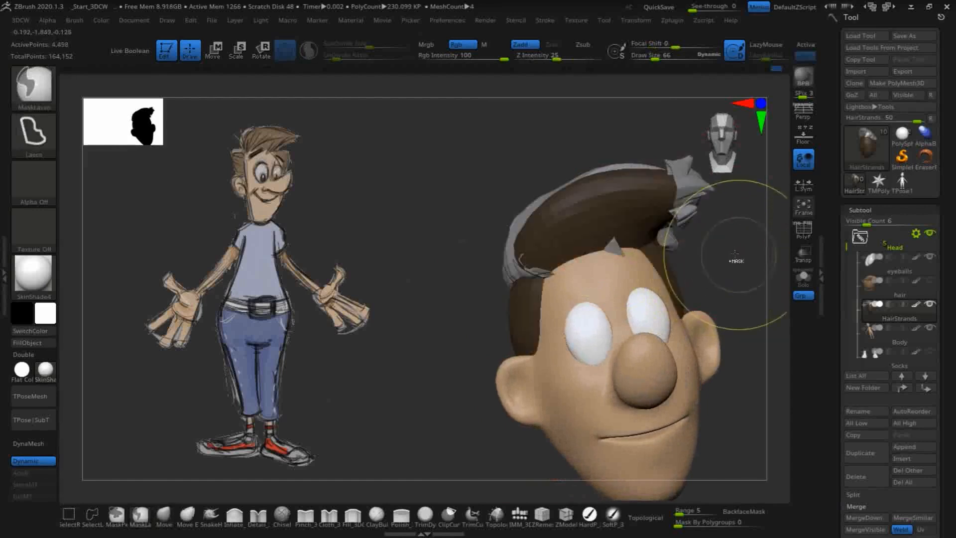
ctrl+shift+click(770, 209)
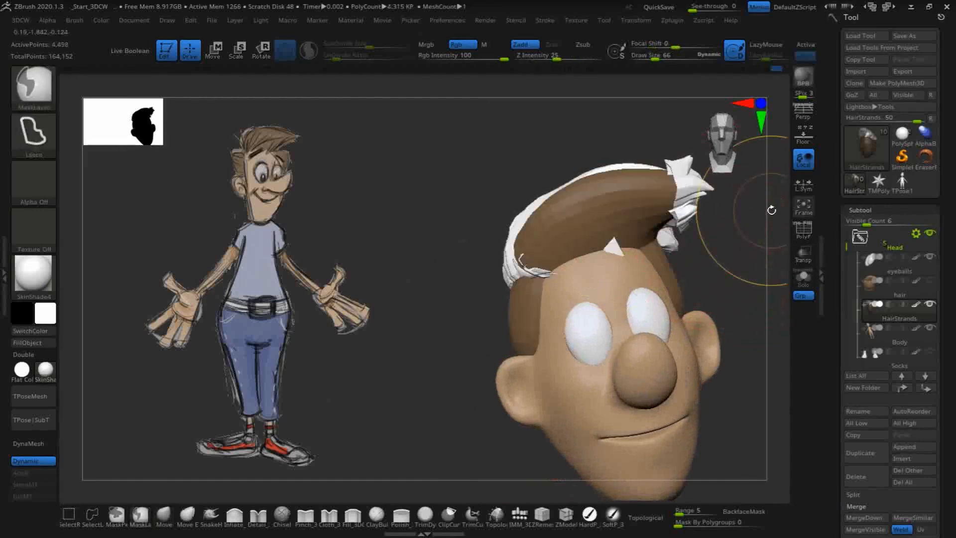
ctrl+shift+click(771, 210)
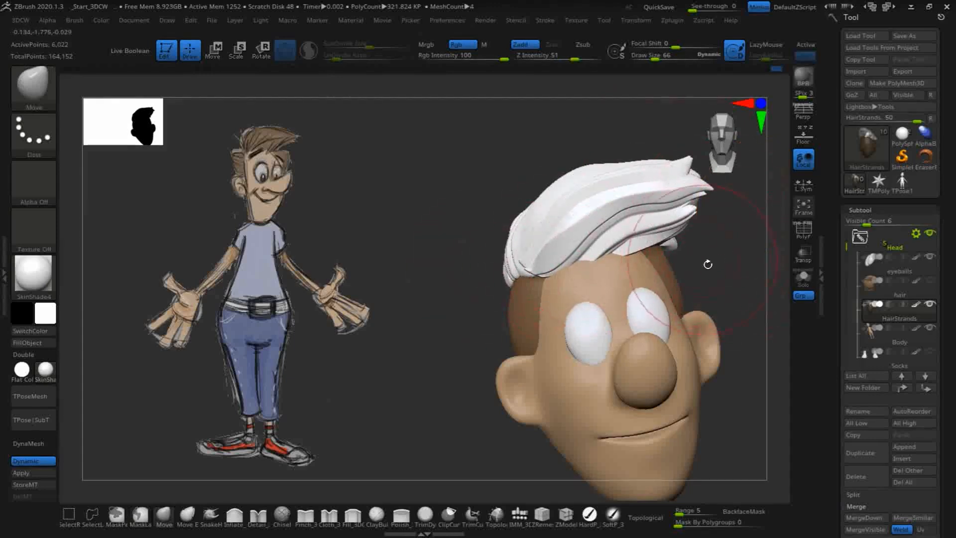
Reduce the draw size to 34 and move the front strand's lower tip at the side hairline with the Move brush.
mouse_move(707, 264)
mouse_down()
mouse_move(731, 267)
mouse_move(603, 234)
mouse_up()
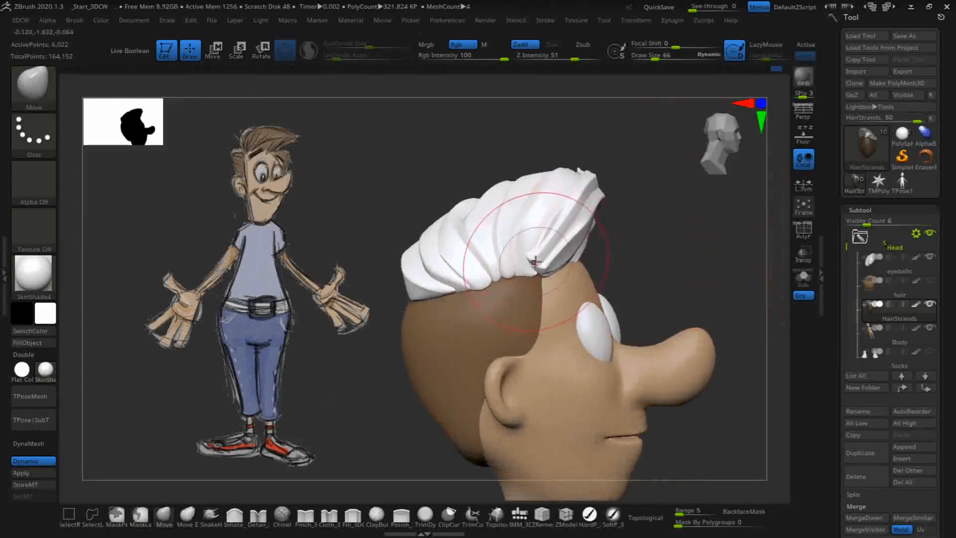
key(bracketleft)
key(bracketleft)
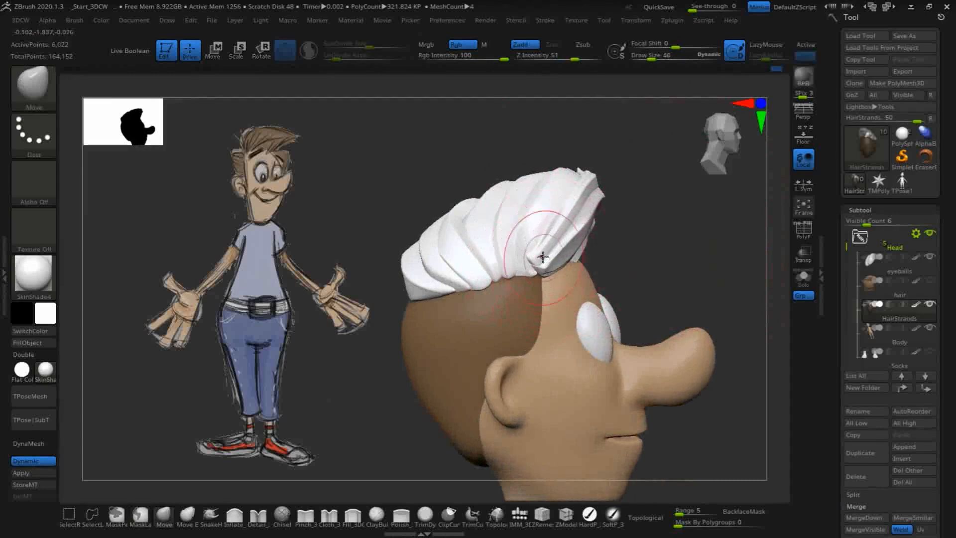
drag(533, 261, 529, 265)
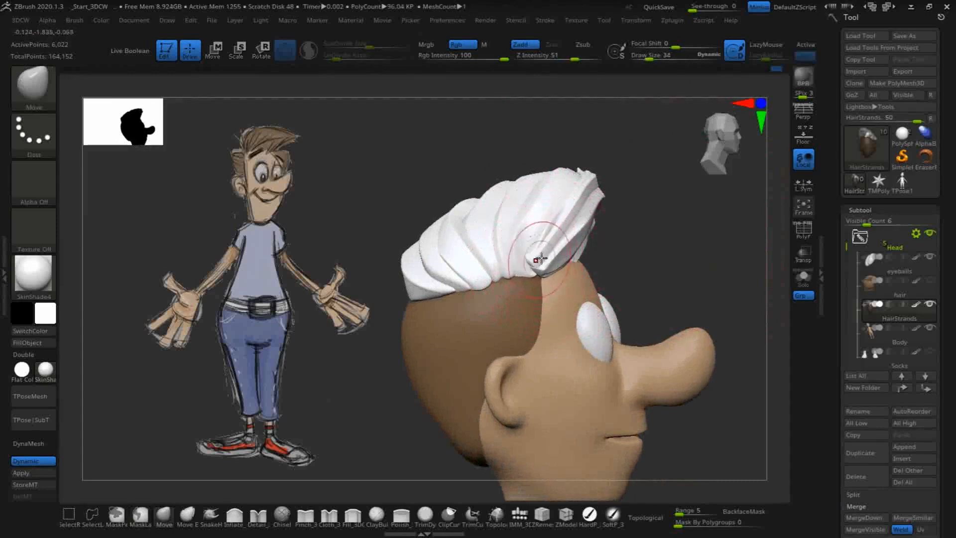
key(ctrl)
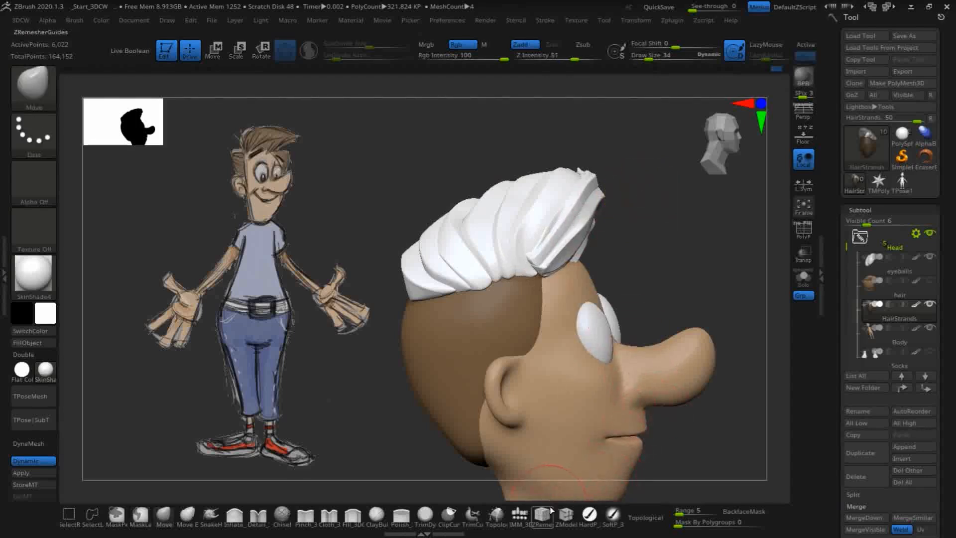
With Topological masking enabled, reshape the front side strands around the temple with the Move brush.
drag(660, 267, 547, 276)
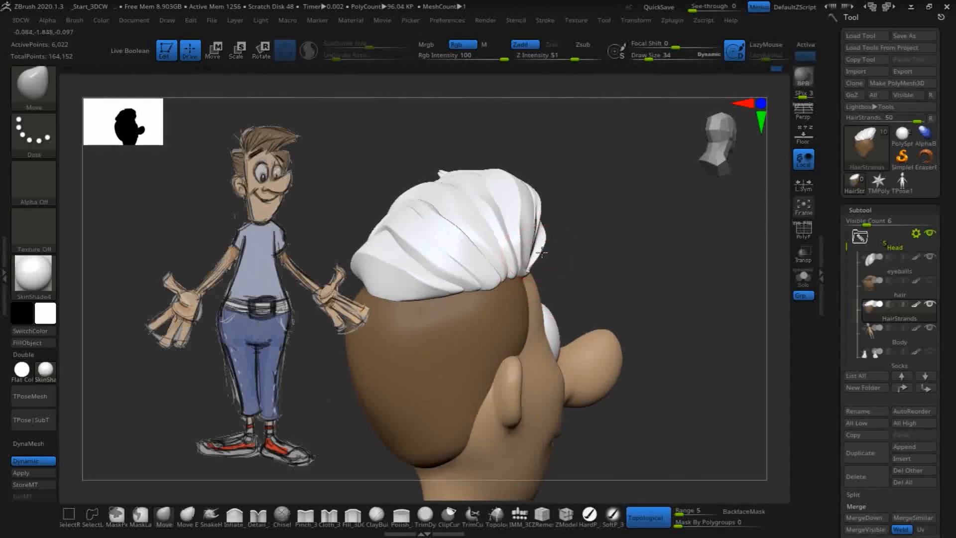
drag(617, 233, 556, 245)
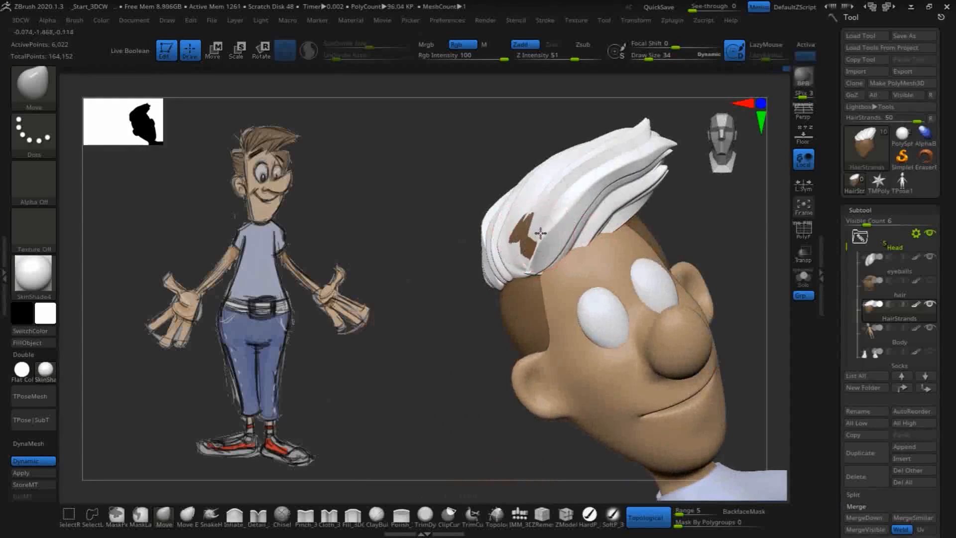
drag(670, 187, 590, 219)
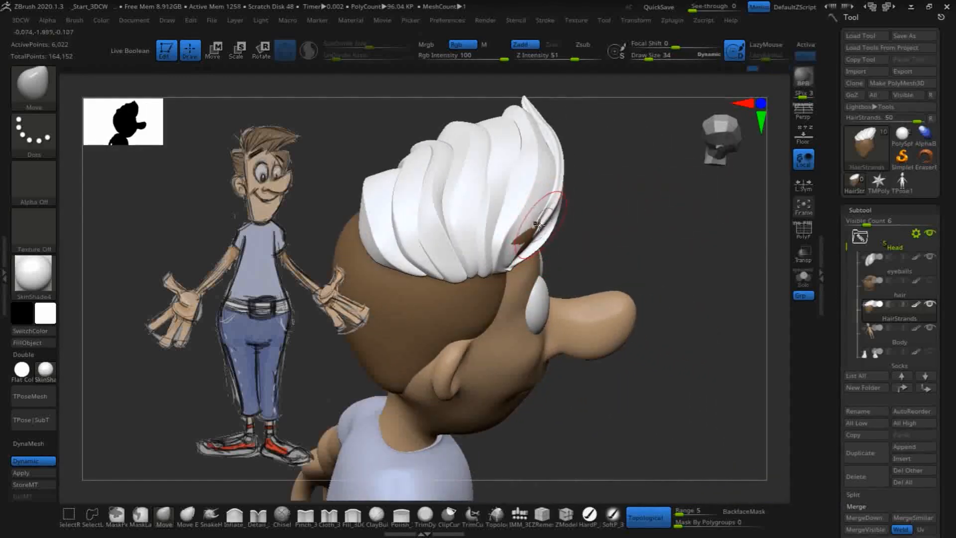
mouse_move(619, 215)
mouse_down()
mouse_move(550, 219)
mouse_move(544, 230)
mouse_up()
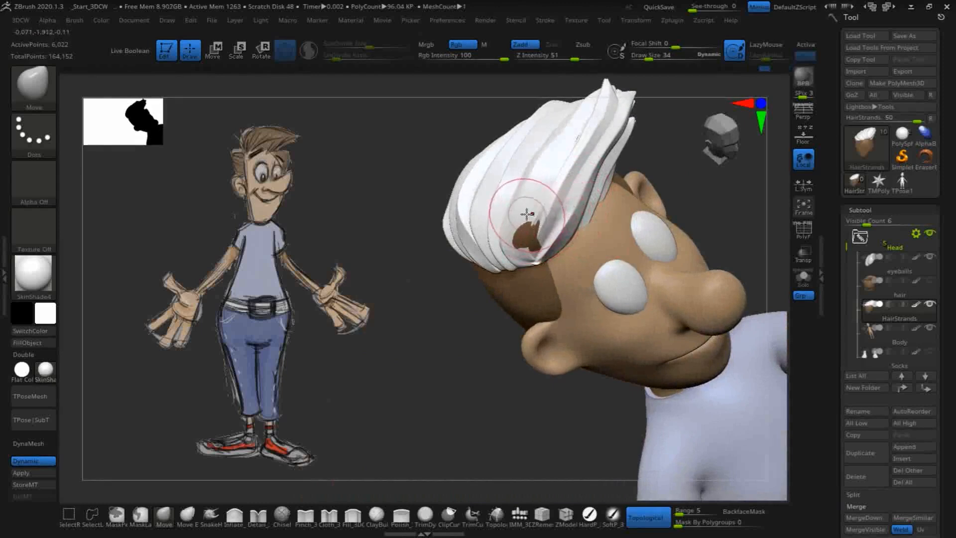
drag(700, 165, 675, 142)
Set the draw size to 46 and push the front strands upward with the Move brush to curve their flow above the forehead.
shift+drag(390, 301, 419, 269)
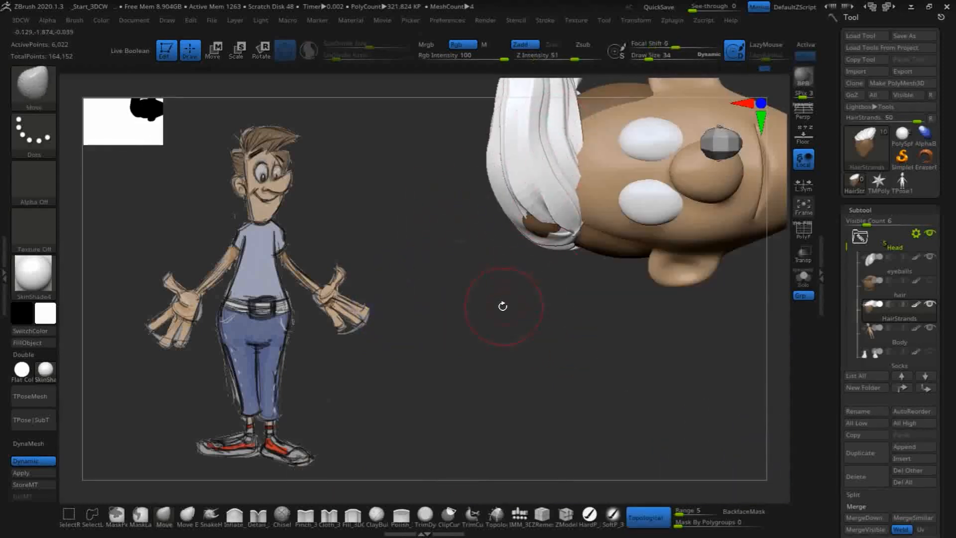
drag(454, 375, 638, 495)
shift+drag(381, 242, 359, 219)
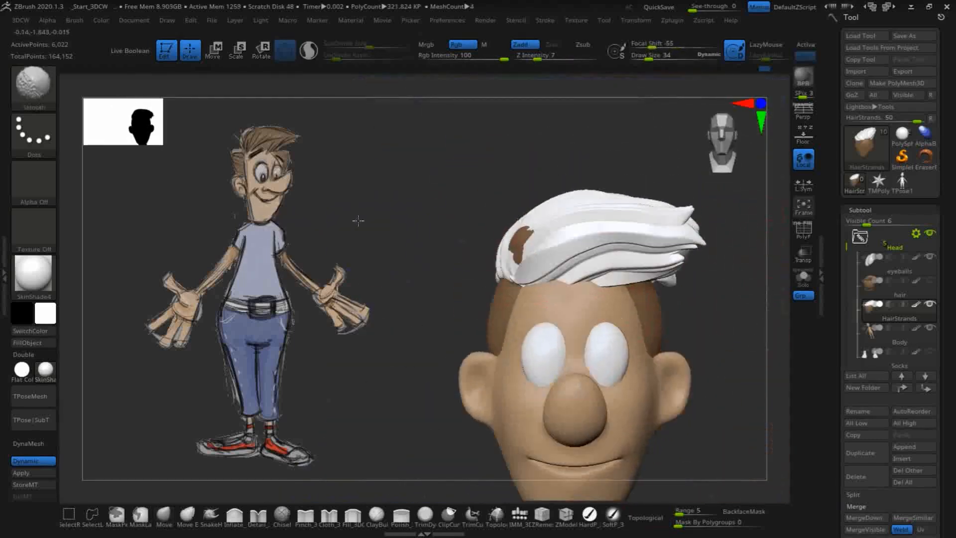
alt+drag(736, 305, 689, 288)
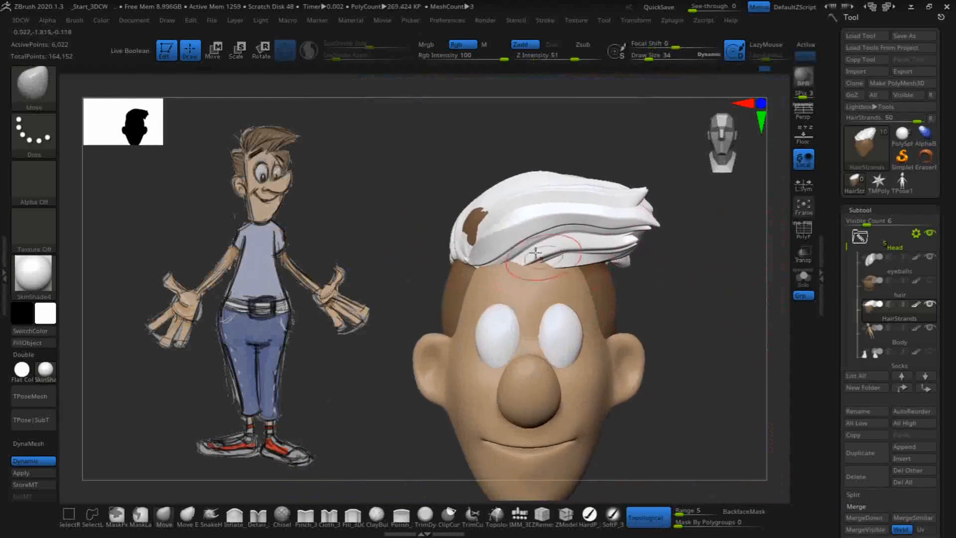
key(bracketright)
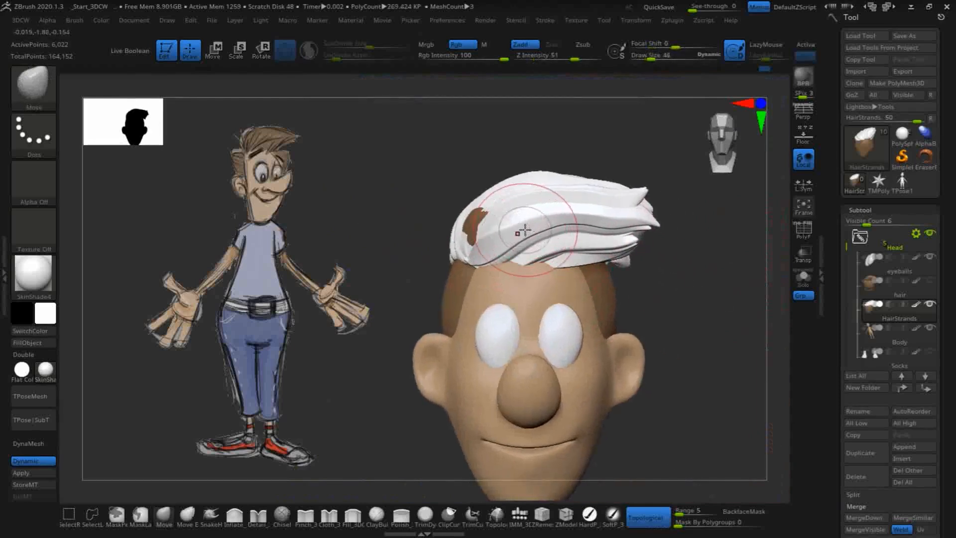
drag(529, 224, 523, 217)
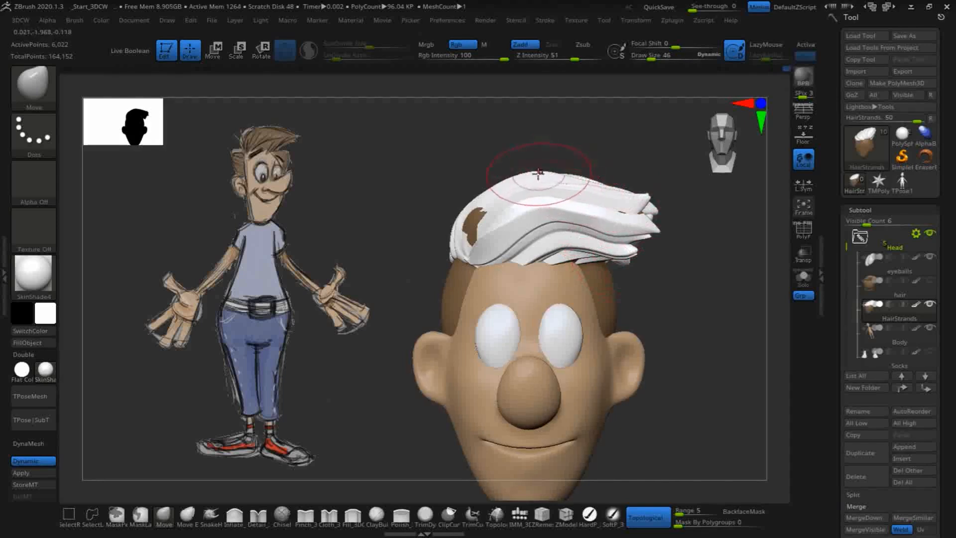
Reshape the strands around the exposed scalp patch above the character's right temple with the Move brush.
drag(728, 252, 730, 226)
mouse_move(721, 296)
mouse_down()
mouse_move(697, 348)
mouse_move(641, 318)
mouse_up()
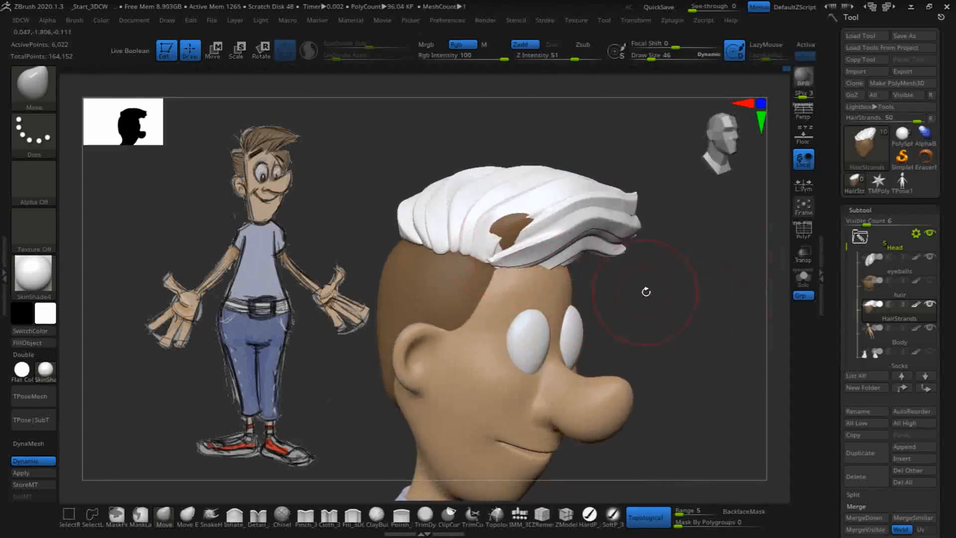
drag(645, 290, 672, 285)
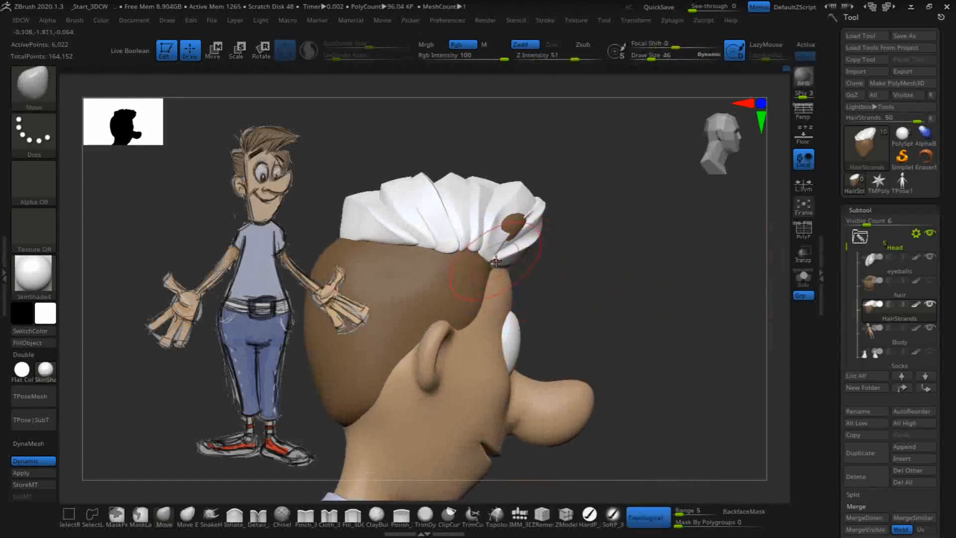
drag(606, 270, 551, 234)
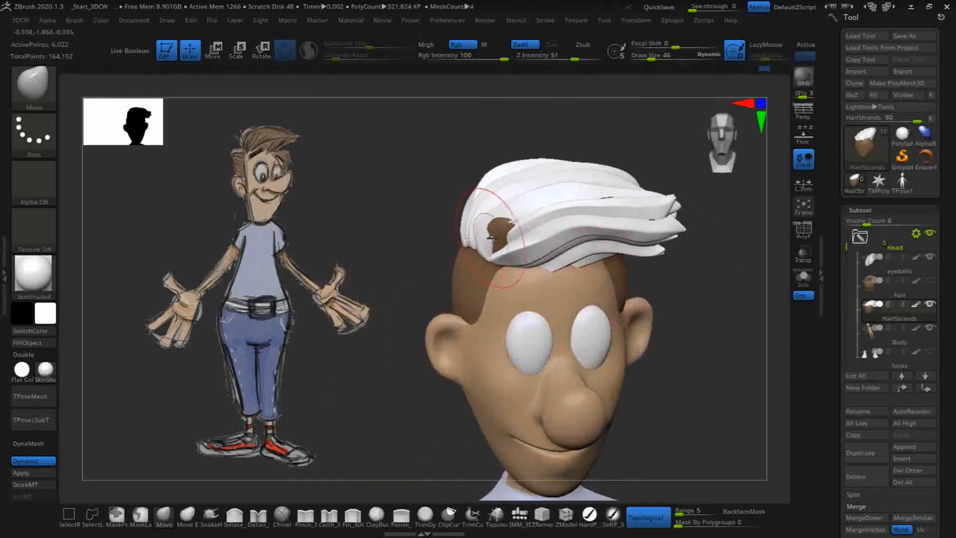
drag(705, 297, 752, 165)
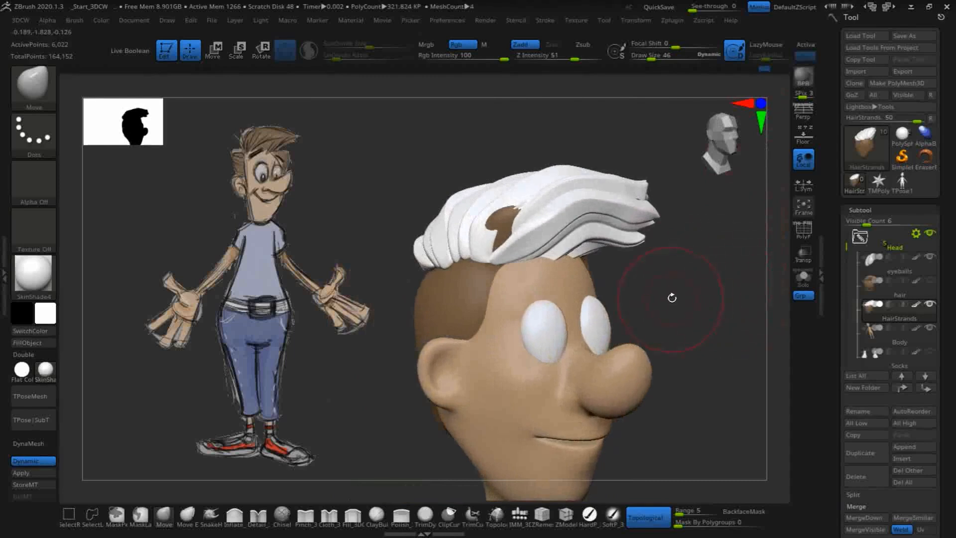
drag(713, 301, 593, 310)
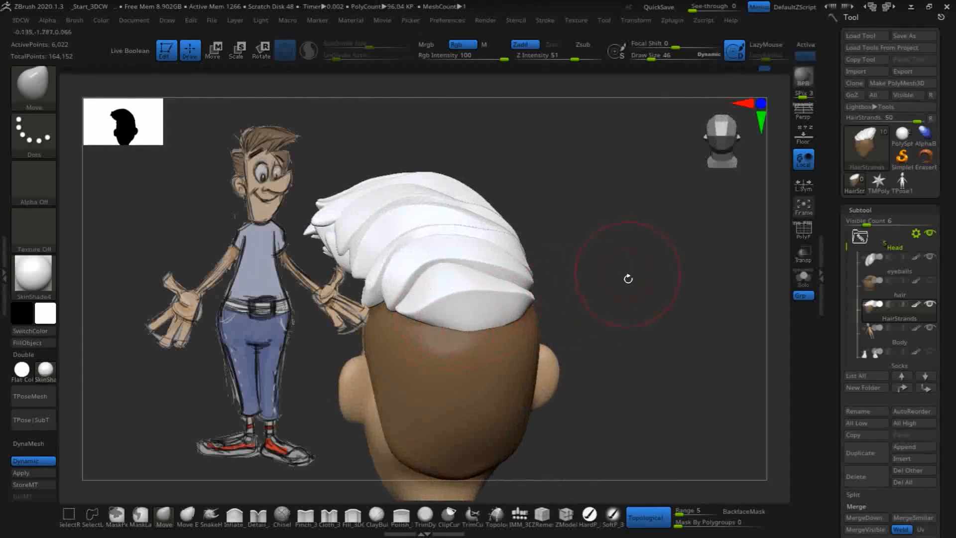
Adjust the lowest strand at the back of the head with the Move brush so its edge follows the scalp.
drag(628, 278, 623, 254)
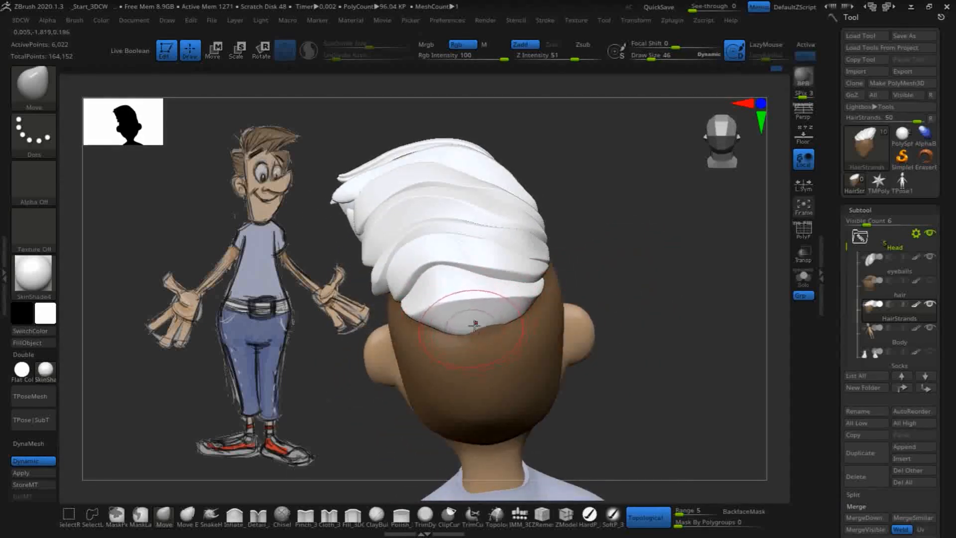
drag(641, 225, 549, 288)
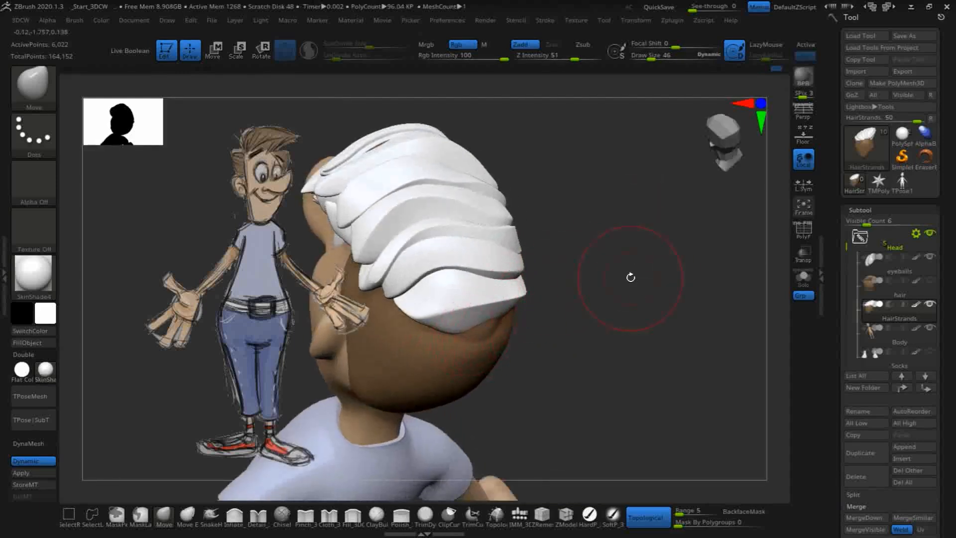
key(ctrl)
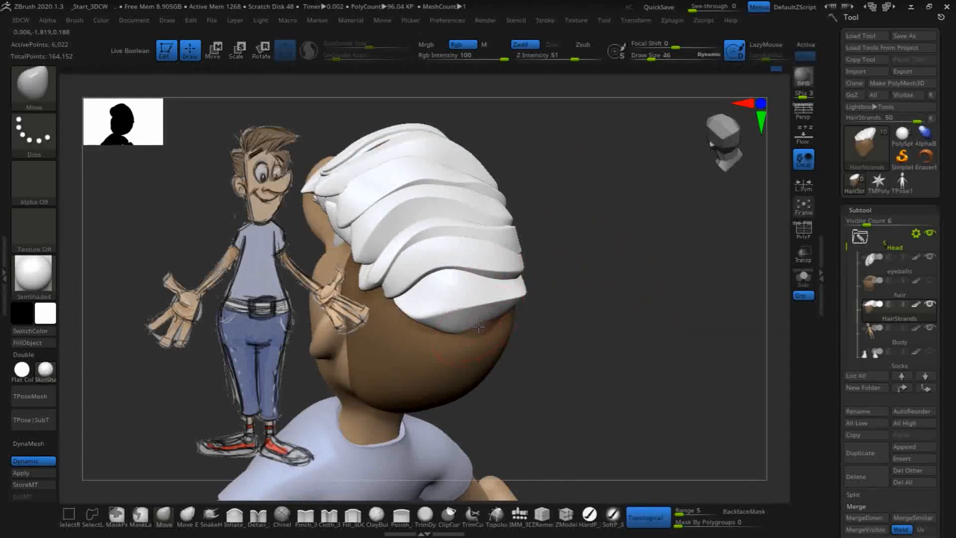
mouse_move(595, 289)
mouse_down()
mouse_move(597, 248)
mouse_move(683, 293)
mouse_up()
key(ctrl)
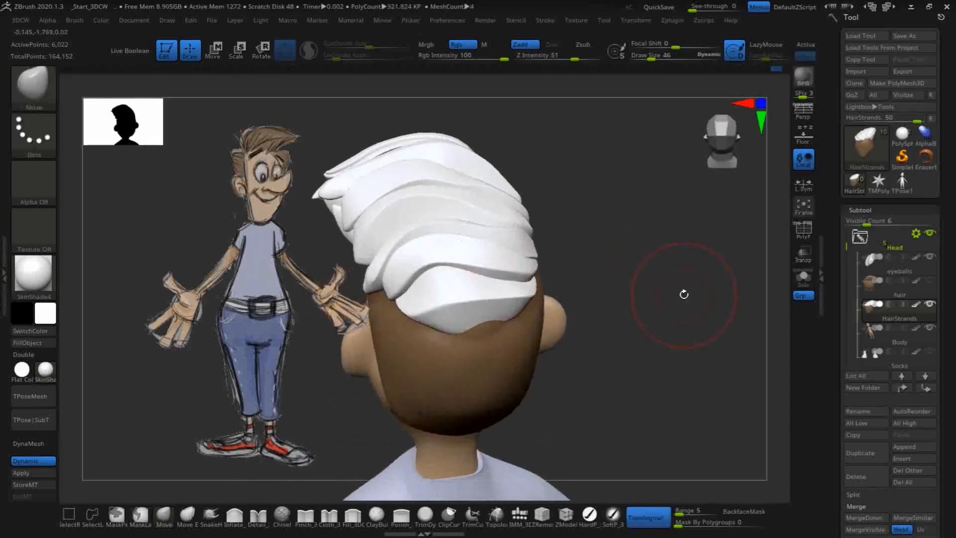
key(ctrl)
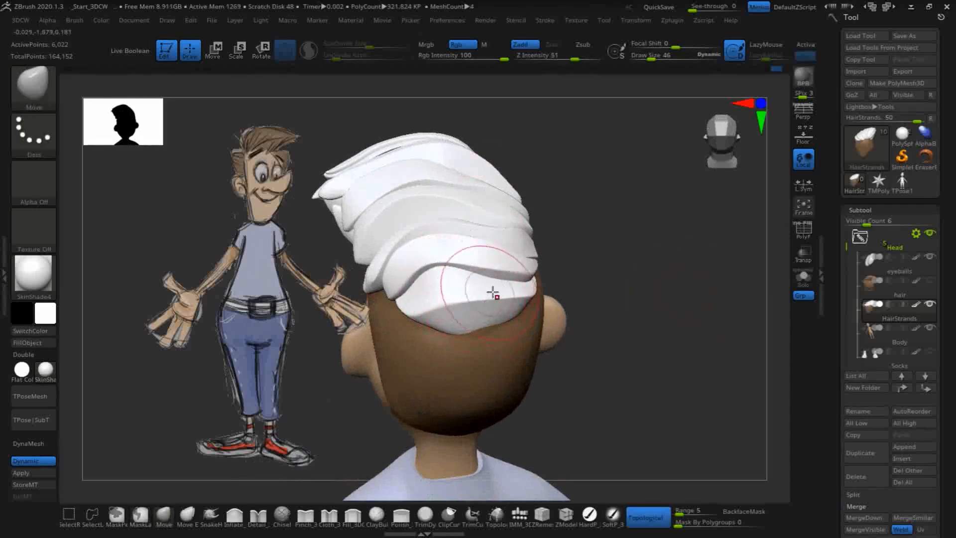
drag(633, 254, 610, 263)
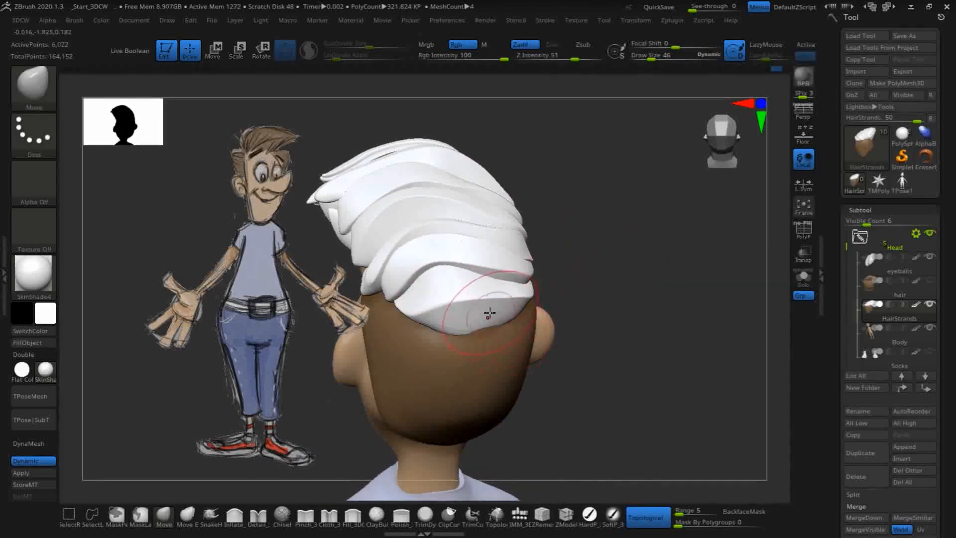
drag(489, 314, 486, 316)
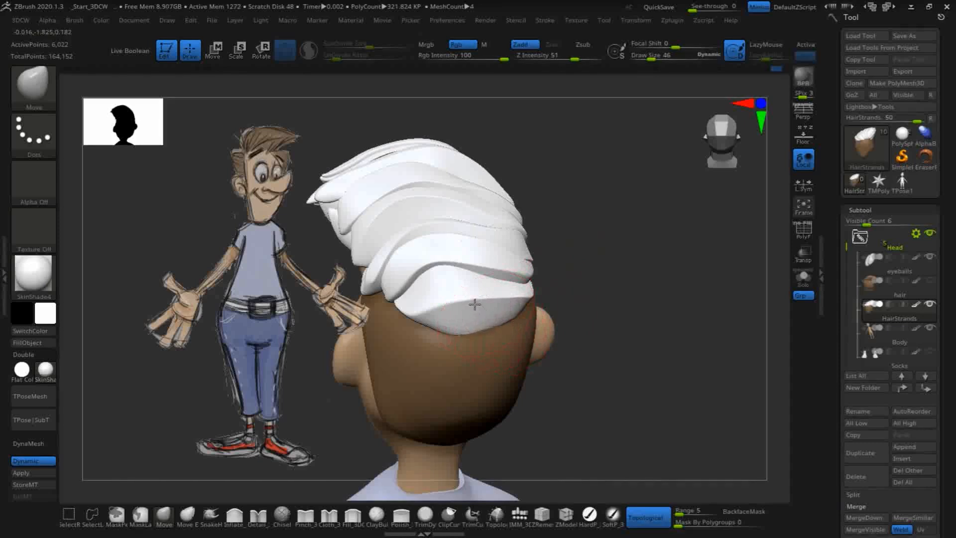
mouse_move(634, 259)
mouse_down()
mouse_move(604, 205)
mouse_move(560, 215)
mouse_move(600, 198)
mouse_move(588, 205)
mouse_up()
Push the strands above the character's right ear together with the Move brush to cover the scalp.
drag(484, 156, 445, 162)
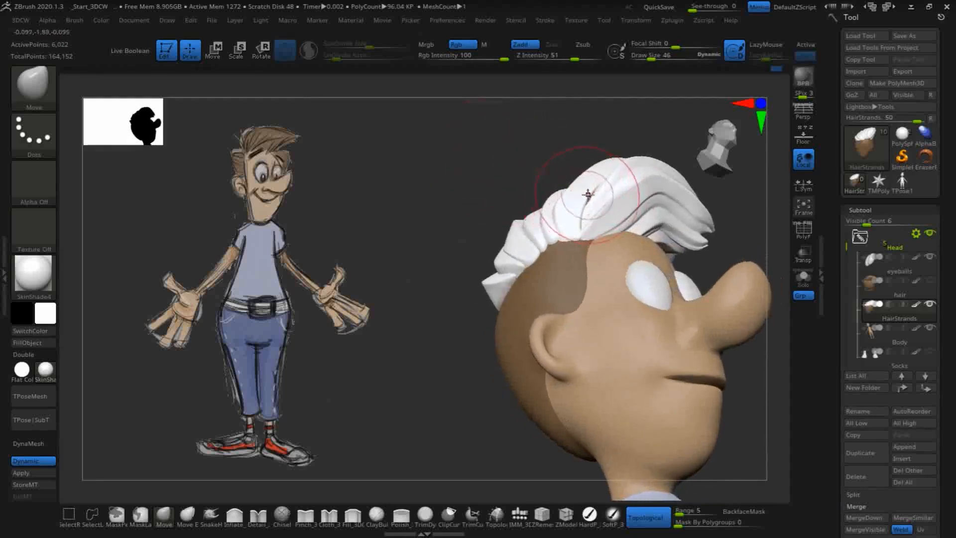
drag(588, 194, 591, 198)
mouse_move(514, 123)
mouse_down()
mouse_move(455, 179)
mouse_move(507, 172)
mouse_move(437, 153)
mouse_up()
Reshape the front strands and their lower edge above the character's left temple with the Move brush.
drag(684, 186, 702, 185)
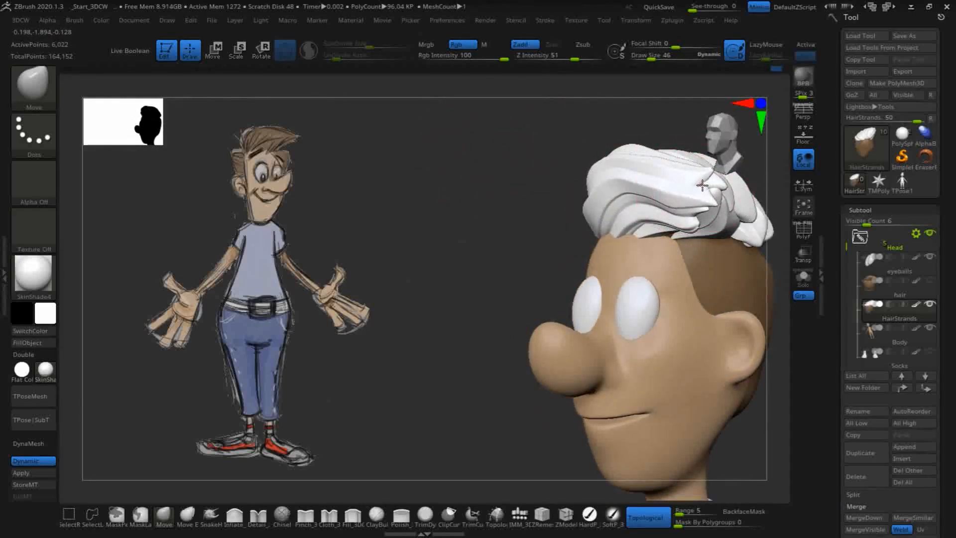
mouse_move(490, 177)
mouse_down()
mouse_move(469, 152)
mouse_move(456, 152)
mouse_up()
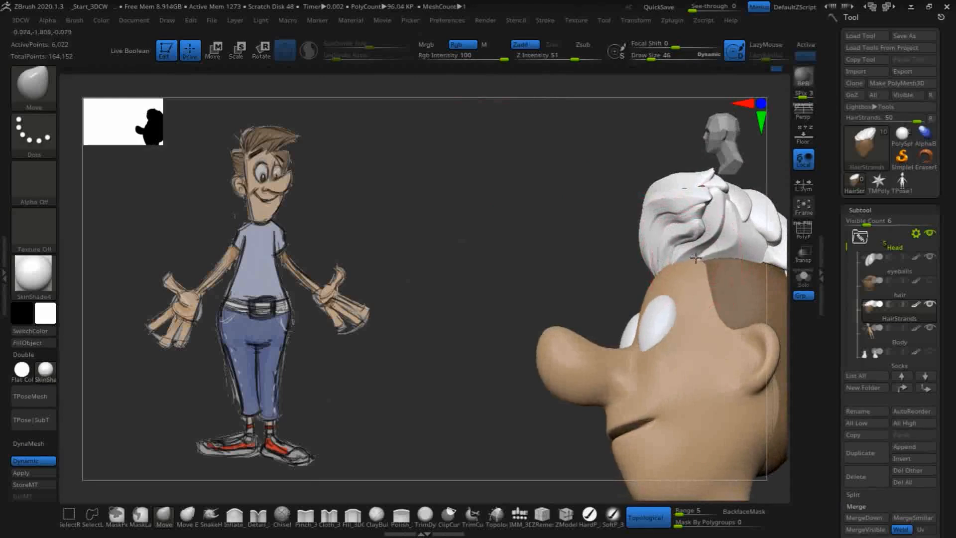
drag(523, 219, 591, 211)
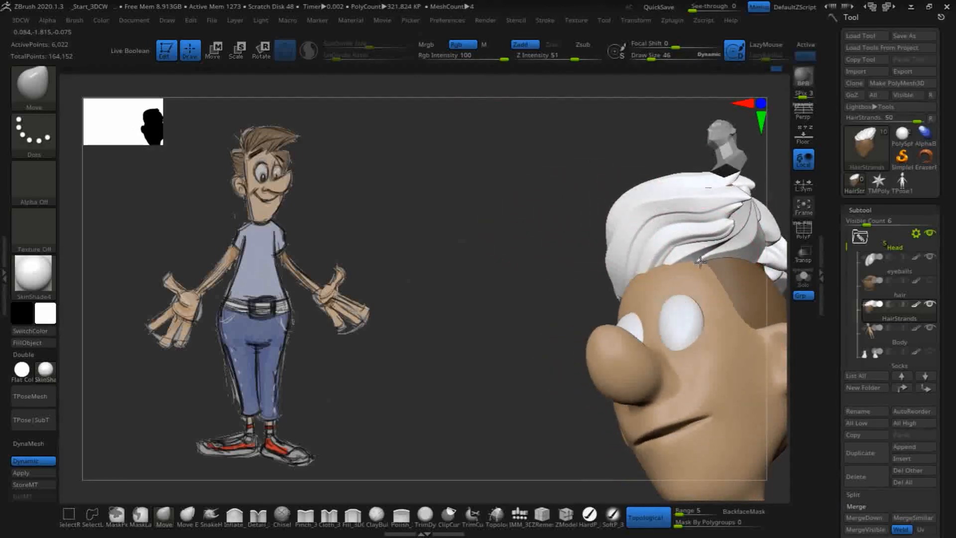
drag(508, 219, 418, 173)
Compare the hair with the reference sketch from the front and refine the front strands and their tips with the Move brush.
drag(459, 288, 356, 182)
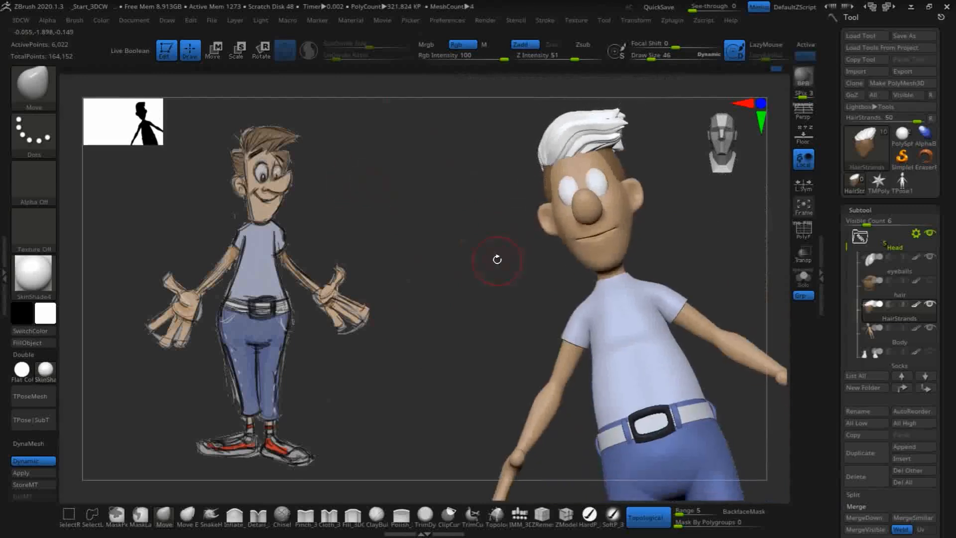
shift+drag(744, 215, 710, 230)
alt+drag(477, 240, 428, 235)
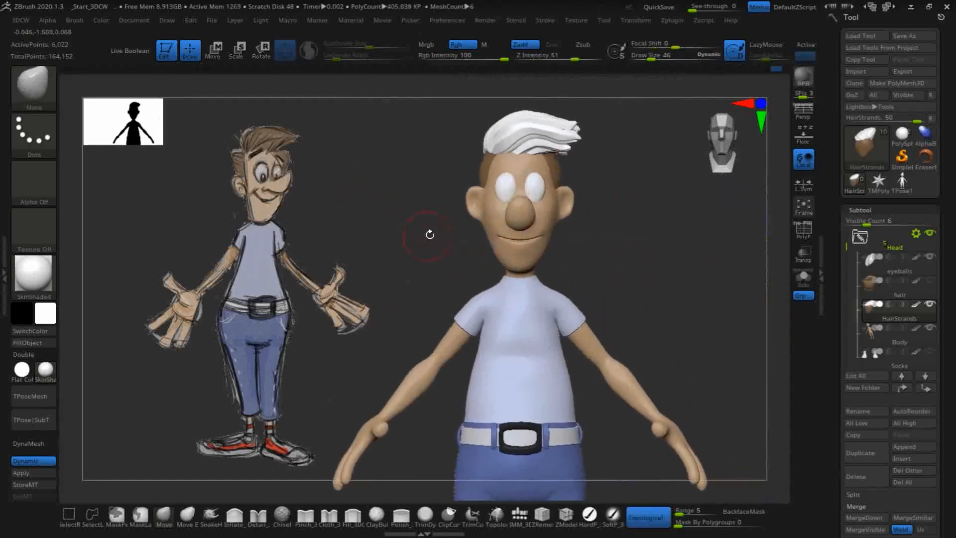
mouse_move(684, 238)
alt+mouse_down()
mouse_move(657, 217)
mouse_move(674, 204)
mouse_move(622, 219)
mouse_move(564, 218)
mouse_move(675, 216)
mouse_move(676, 198)
mouse_move(657, 208)
mouse_move(664, 239)
mouse_move(713, 224)
mouse_move(672, 245)
mouse_move(576, 149)
mouse_move(702, 231)
mouse_move(678, 249)
mouse_move(680, 309)
alt+mouse_up()
mouse_move(659, 194)
alt+mouse_down()
mouse_move(670, 286)
mouse_move(651, 205)
alt+mouse_up()
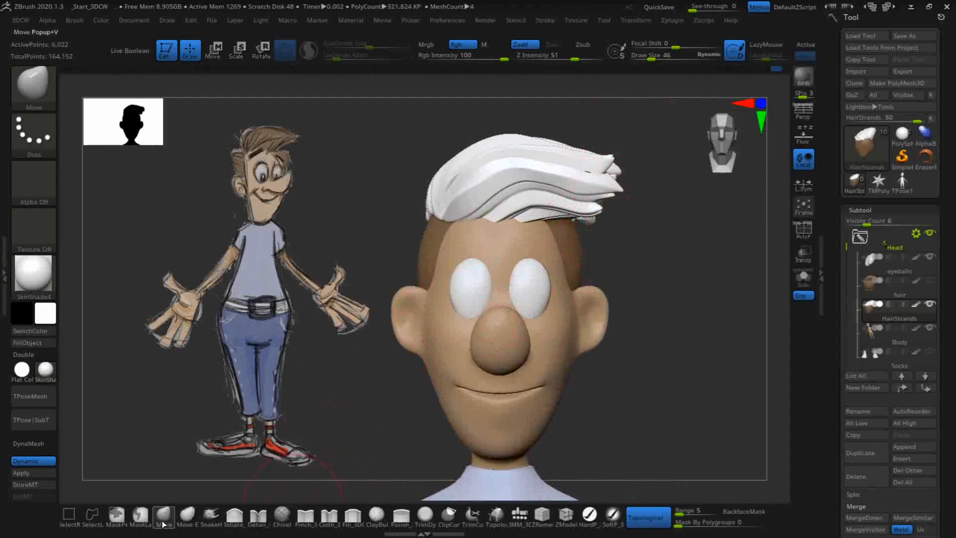
drag(612, 193, 614, 200)
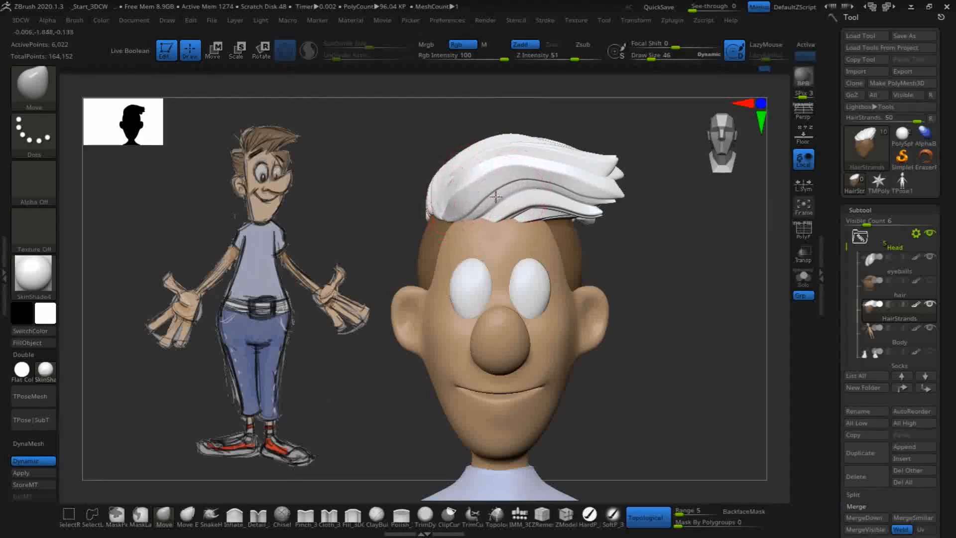
drag(533, 190, 536, 188)
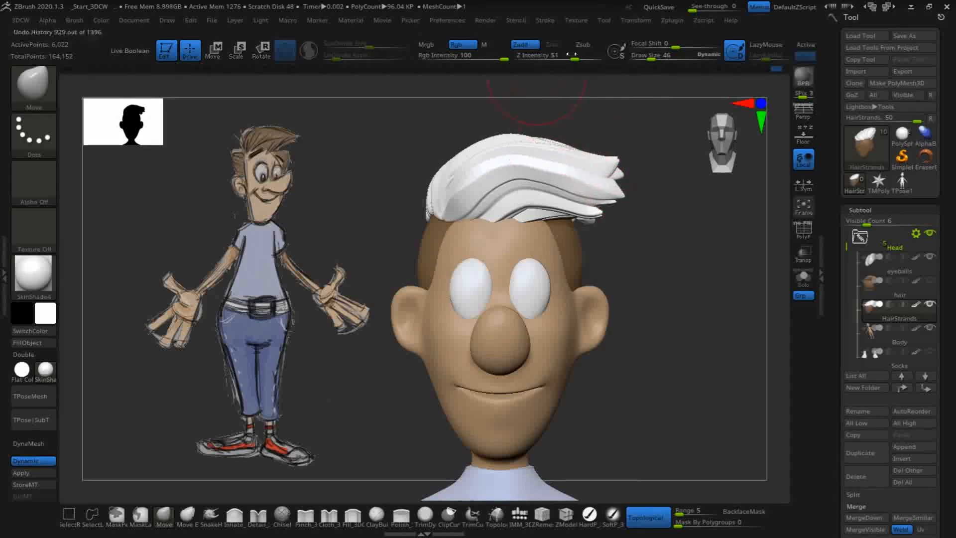
Adjust the crown strands and the lower edge of the strands at the back right of the head with the Move brush.
drag(670, 207, 657, 279)
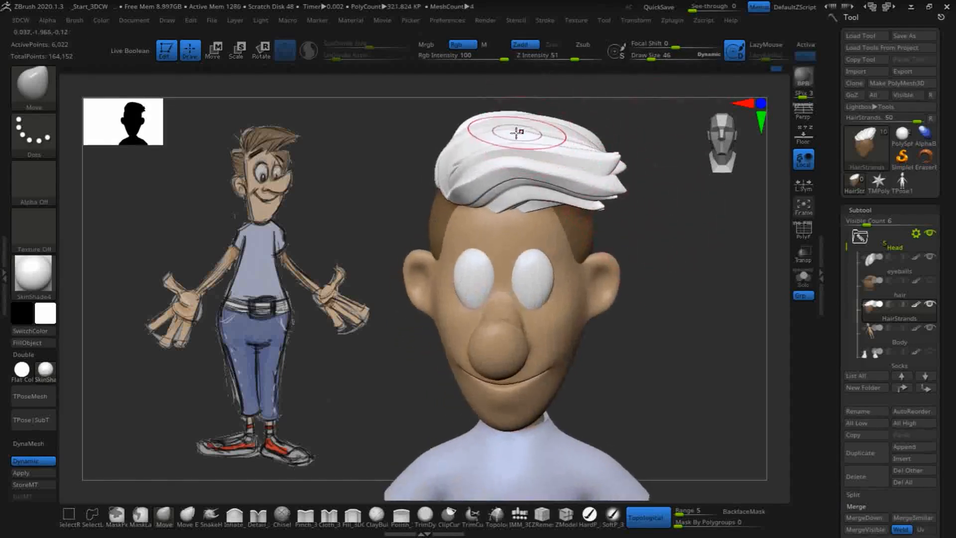
mouse_move(649, 208)
mouse_down()
mouse_move(666, 193)
mouse_move(597, 233)
mouse_move(579, 140)
mouse_up()
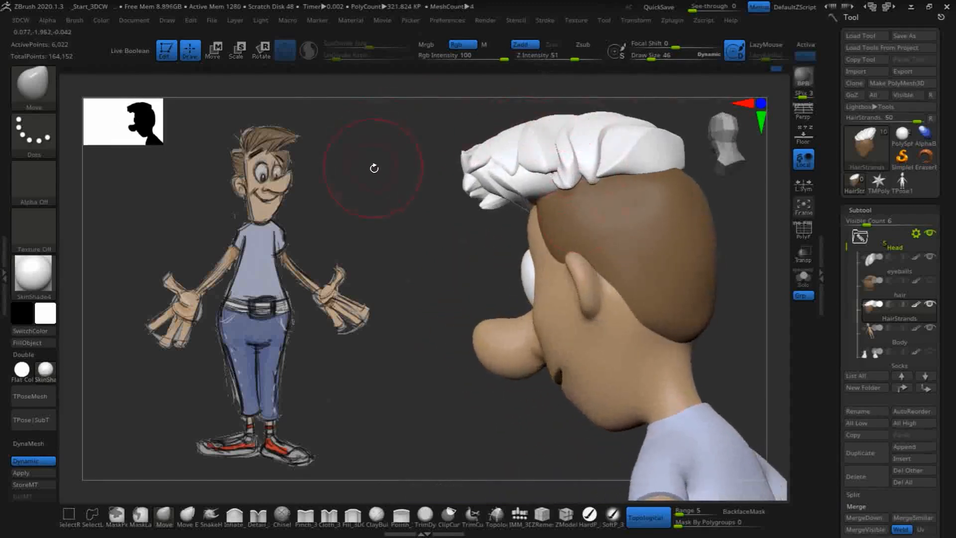
drag(374, 168, 556, 76)
drag(738, 276, 599, 221)
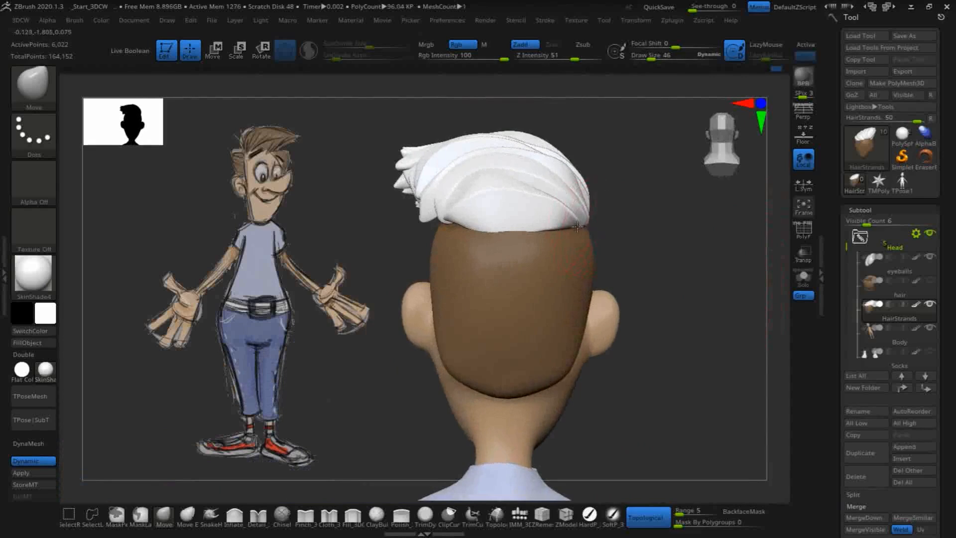
drag(649, 241, 576, 207)
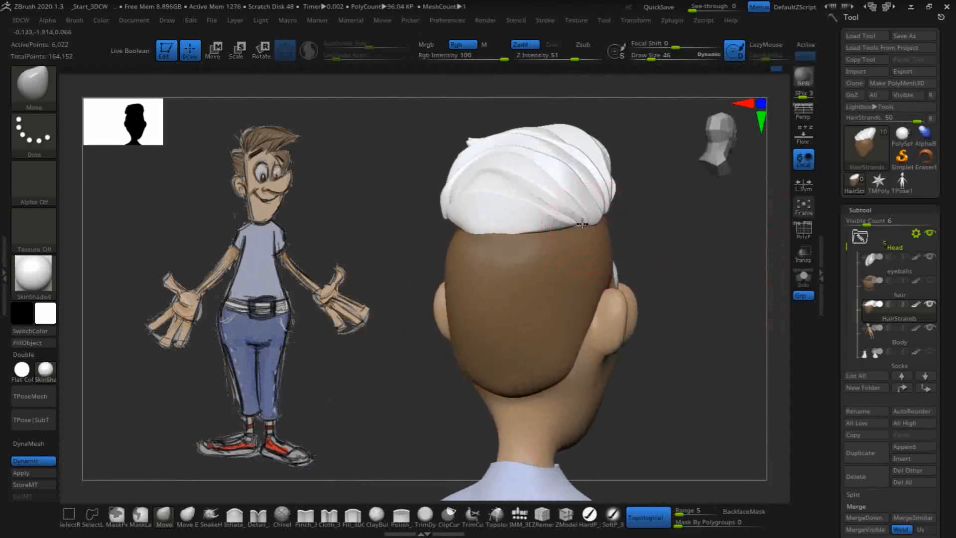
drag(710, 220, 676, 258)
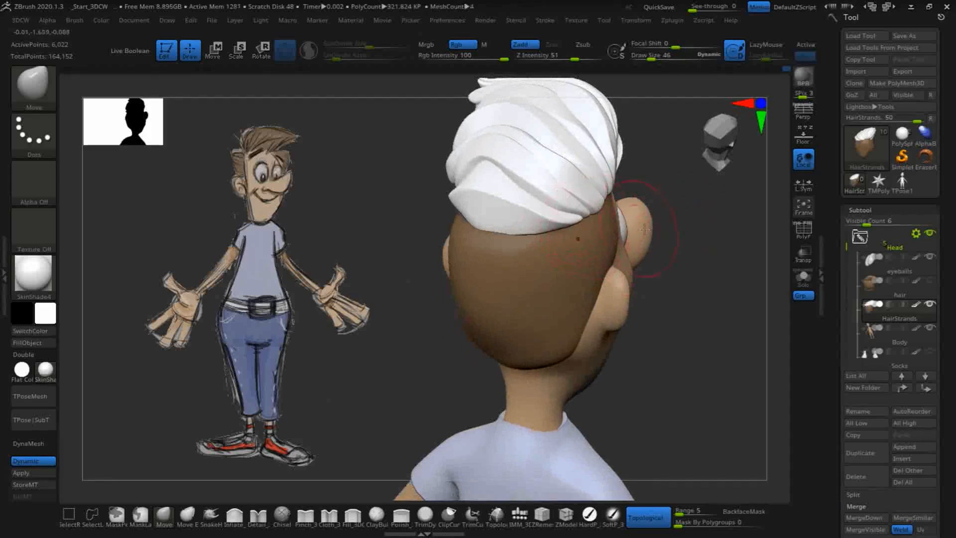
drag(704, 215, 613, 187)
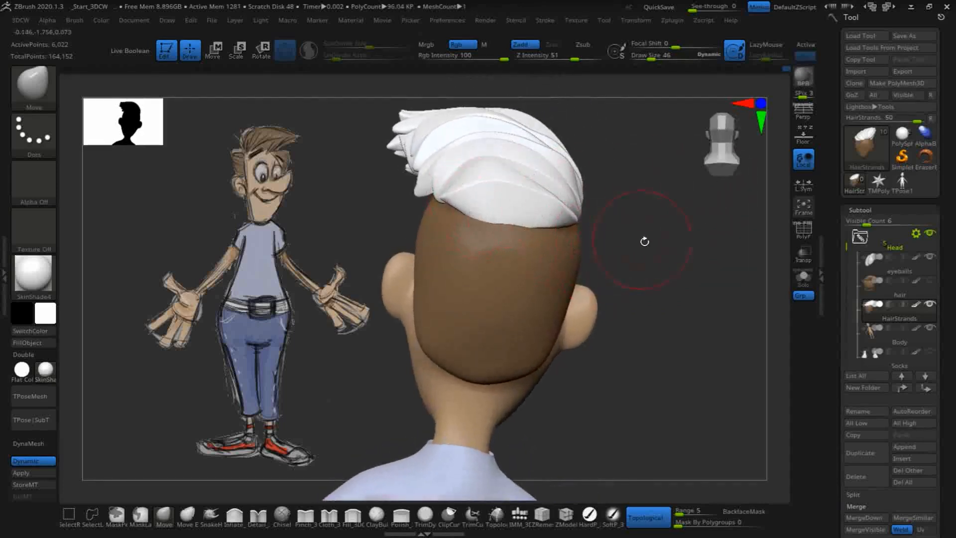
Move the lower edge of the rear strands behind the character's left ear against the scalp with the Move brush.
drag(644, 241, 663, 236)
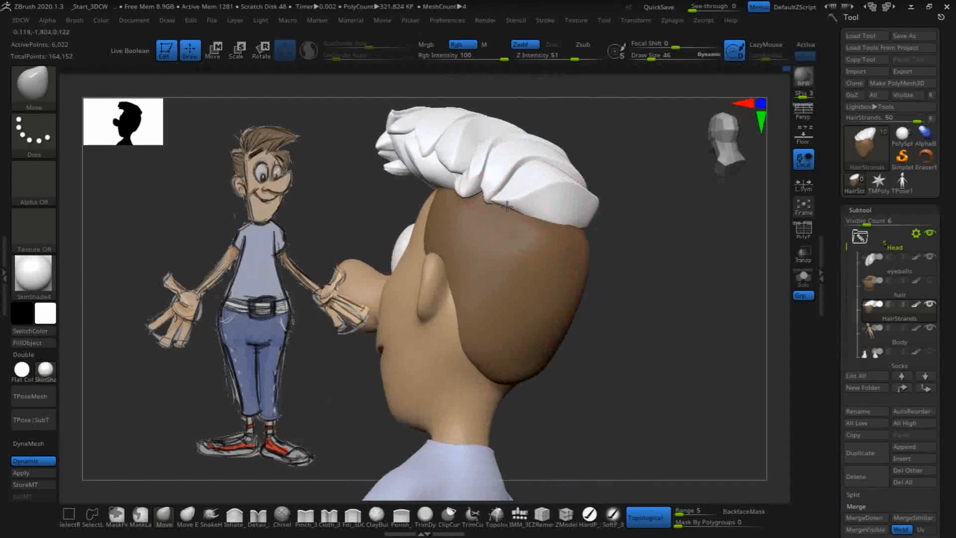
drag(510, 208, 515, 210)
drag(647, 245, 678, 251)
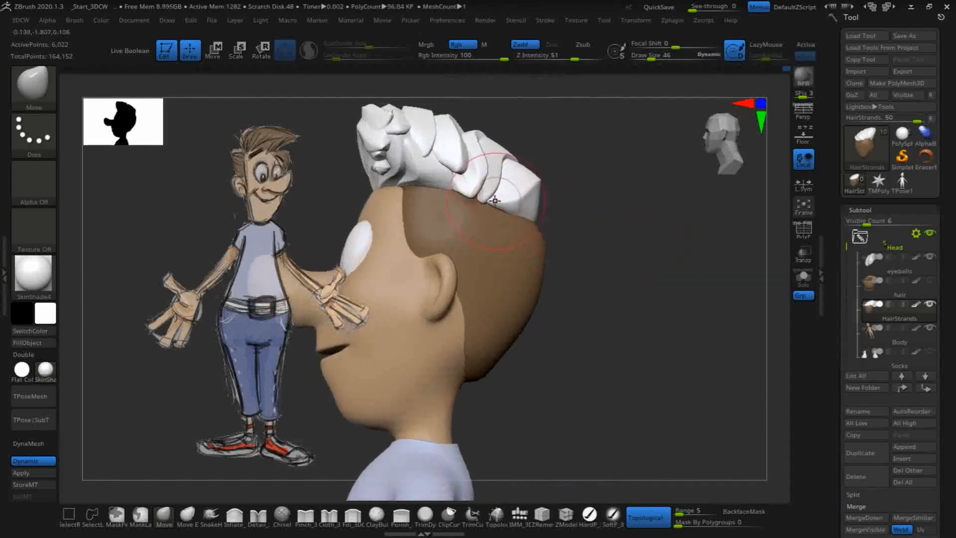
Reshape the lower ends of the side strands above the character's left ear with the Move brush to follow the hairline.
drag(570, 218, 538, 162)
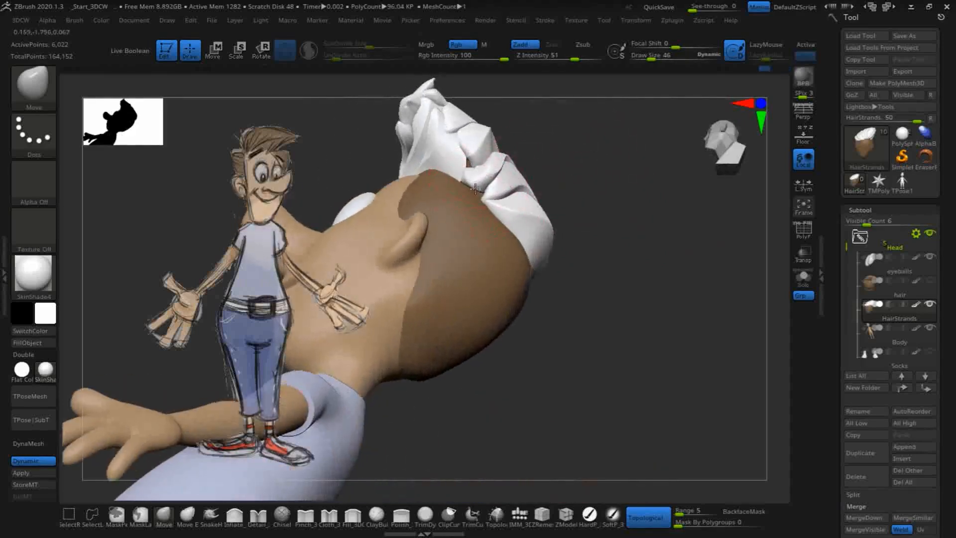
drag(562, 224, 497, 205)
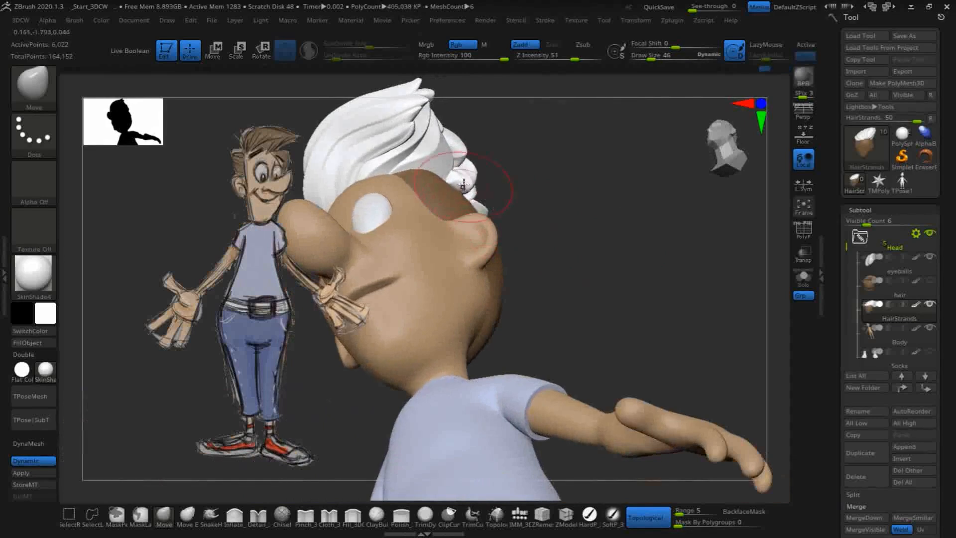
drag(605, 225, 532, 202)
drag(477, 180, 473, 178)
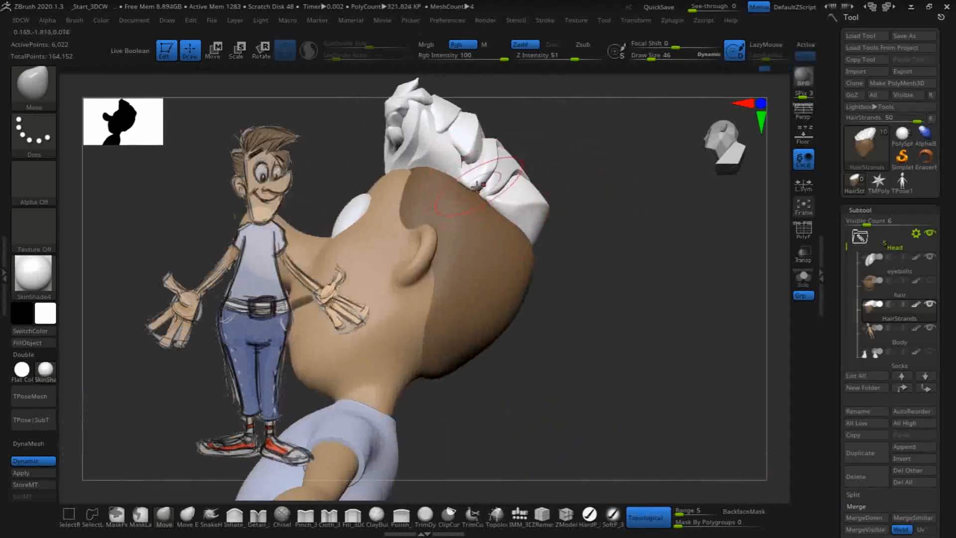
mouse_move(621, 206)
mouse_down()
mouse_move(477, 191)
mouse_move(482, 180)
mouse_move(697, 265)
mouse_up()
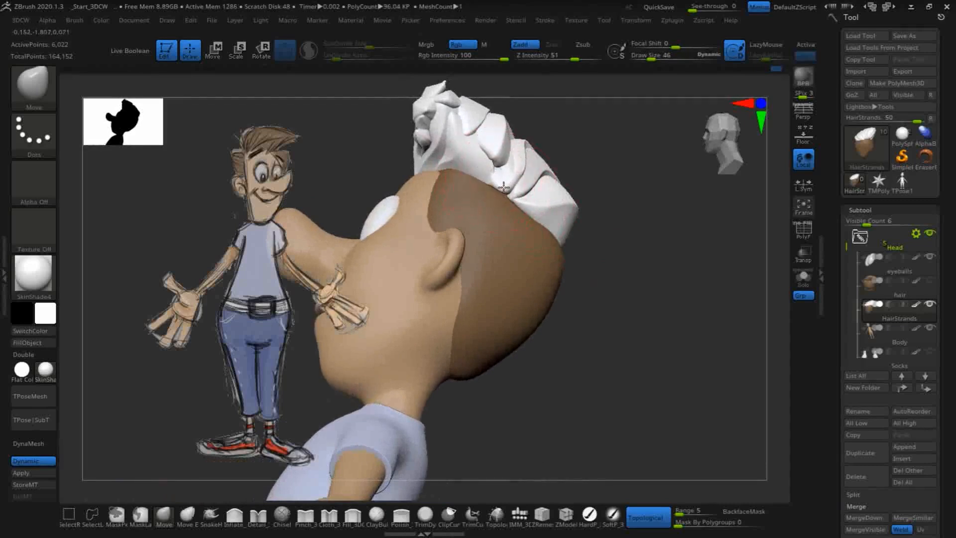
mouse_move(616, 215)
mouse_down()
mouse_move(658, 205)
mouse_move(648, 202)
mouse_up()
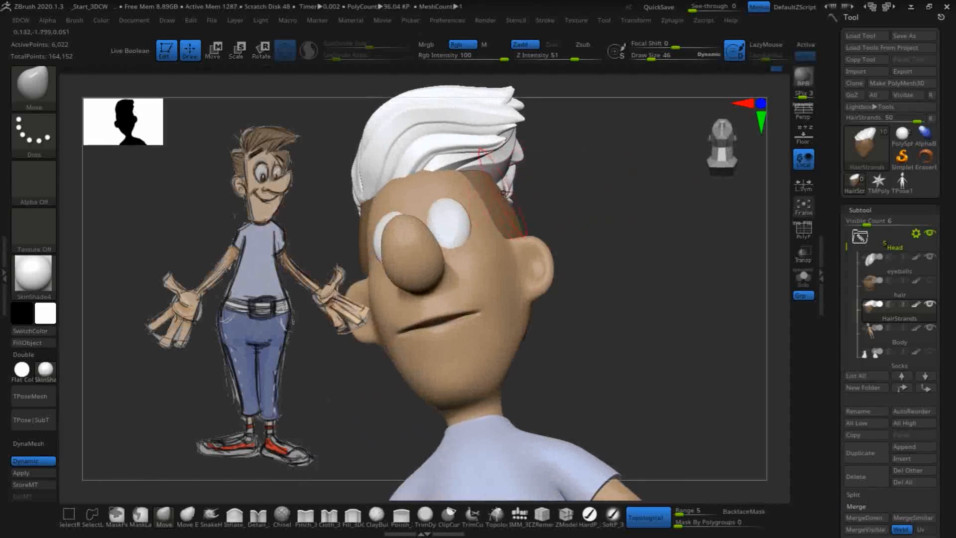
drag(559, 220, 512, 200)
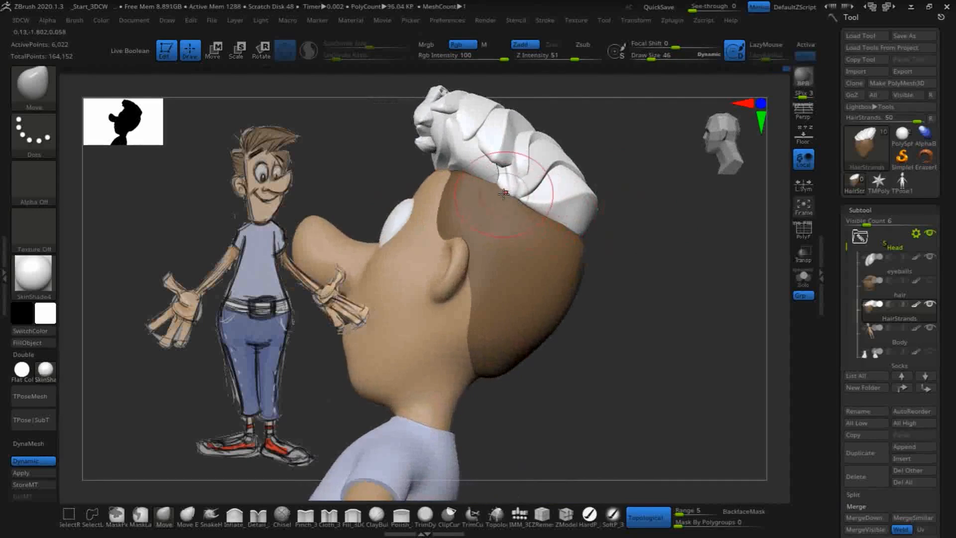
Check the hair's overall shape from the sides, the back and the front against the reference sketch.
drag(635, 215, 656, 239)
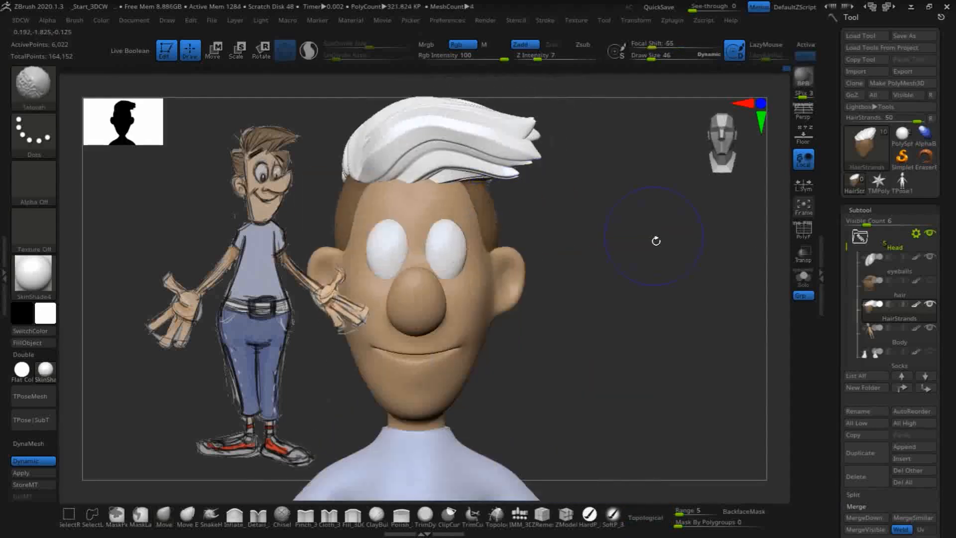
drag(657, 304, 620, 241)
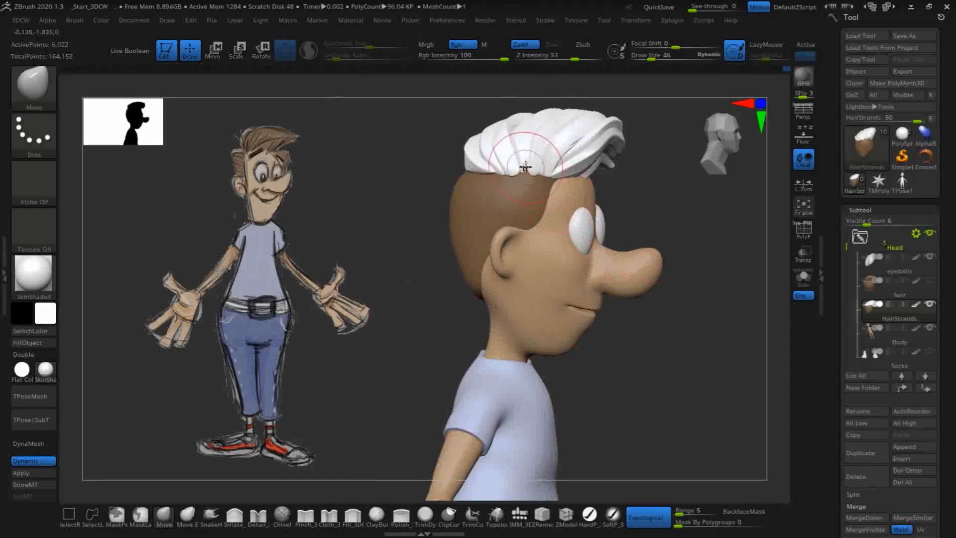
drag(670, 215, 551, 189)
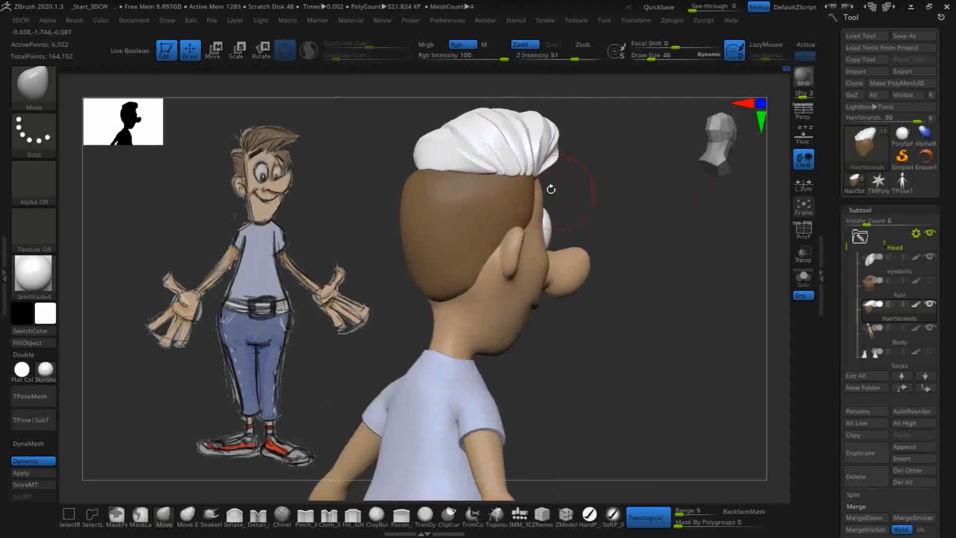
drag(685, 219, 602, 210)
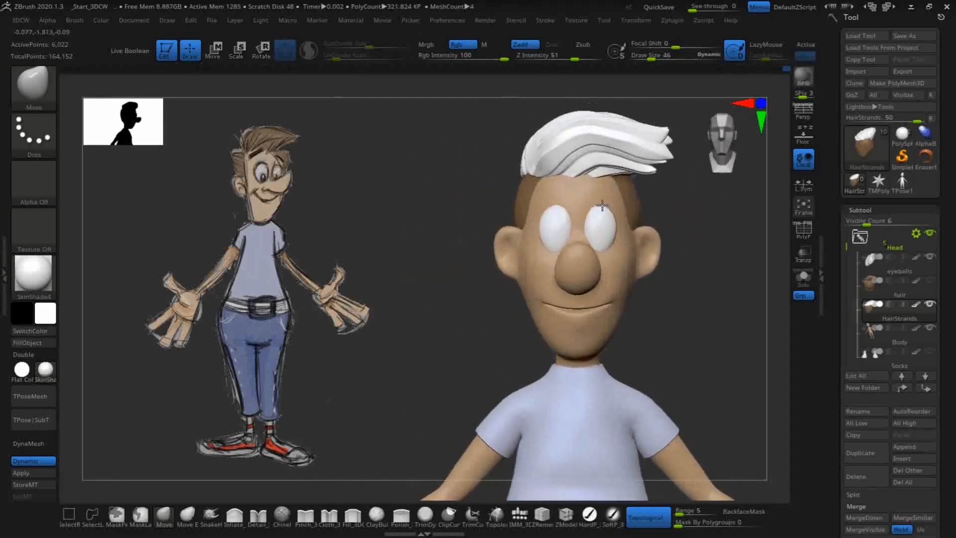
shift+drag(395, 298, 372, 277)
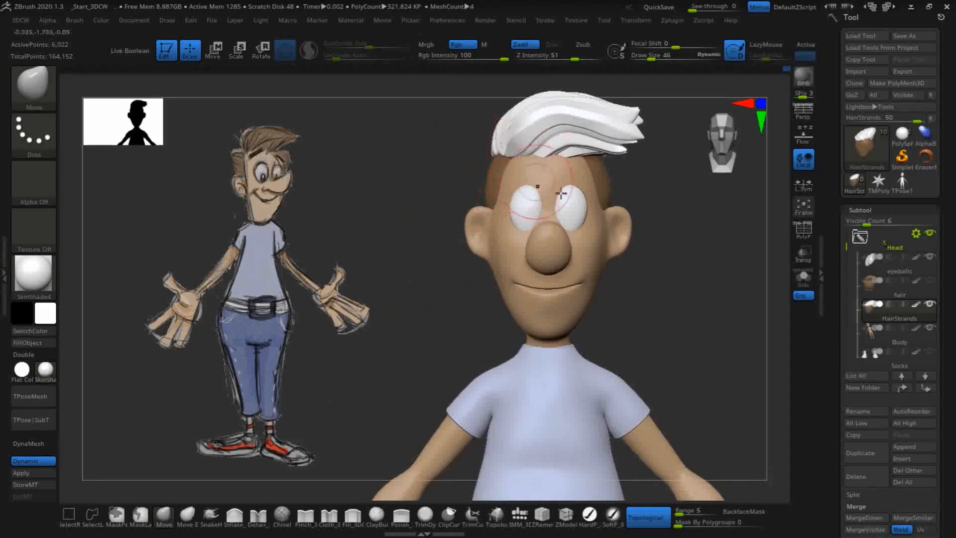
mouse_move(678, 190)
alt+mouse_down()
mouse_move(686, 197)
mouse_move(677, 204)
alt+mouse_up()
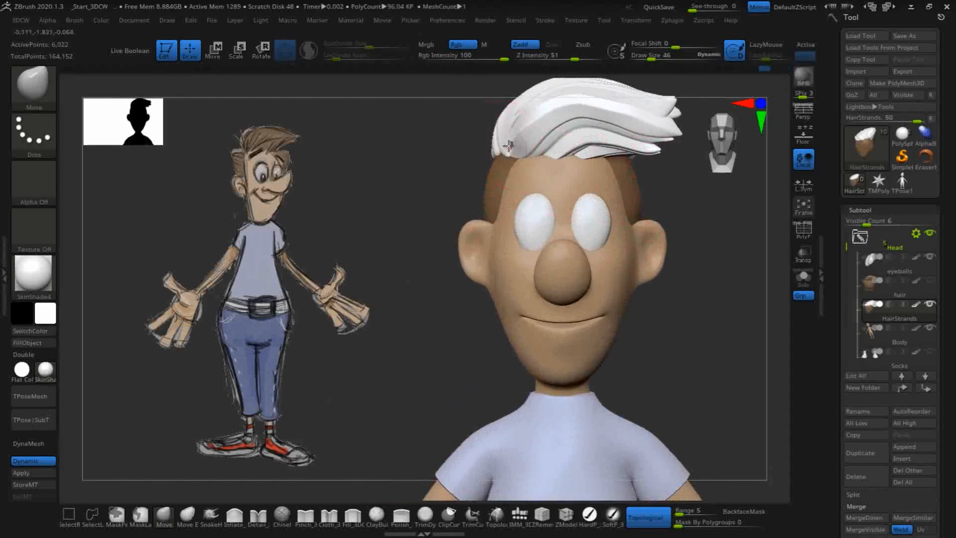
Reshape the lower ends of the strands at the character's right temple with the Move brush, reducing the draw size to 10.
key(shift)
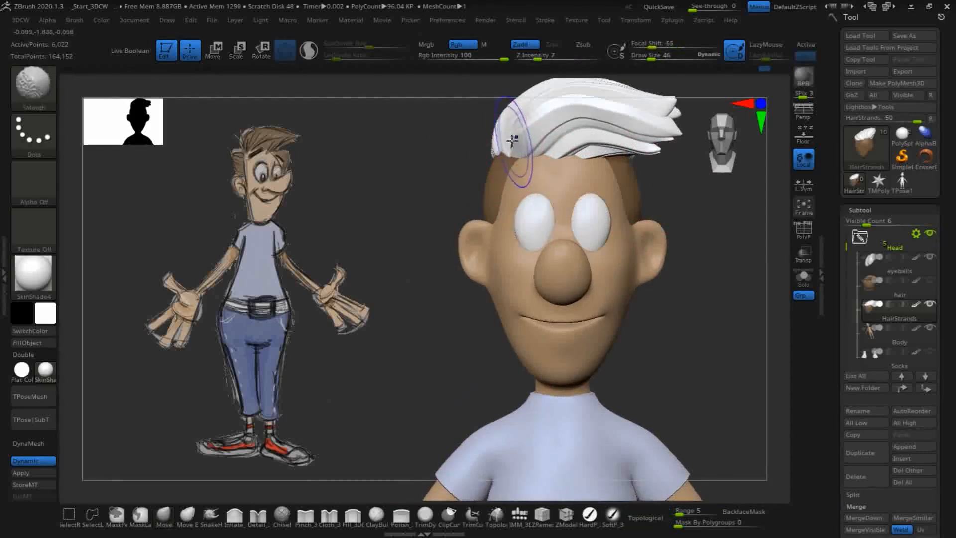
drag(390, 156, 417, 165)
key(shift)
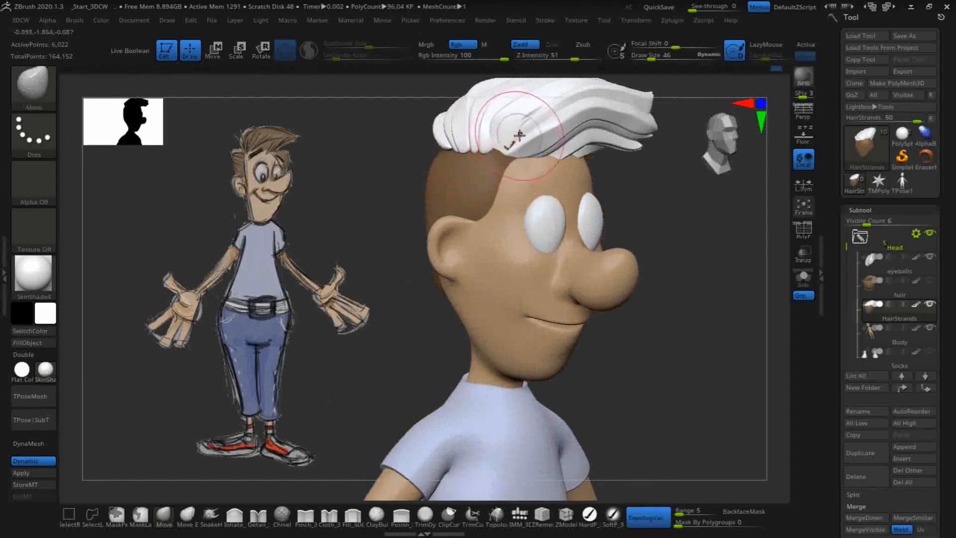
drag(505, 143, 503, 108)
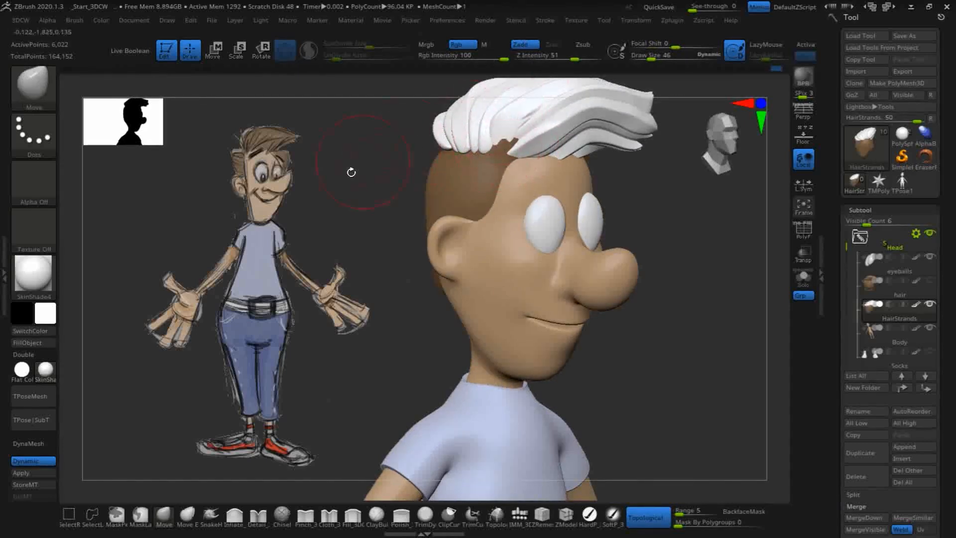
drag(352, 172, 396, 198)
key(ctrl)
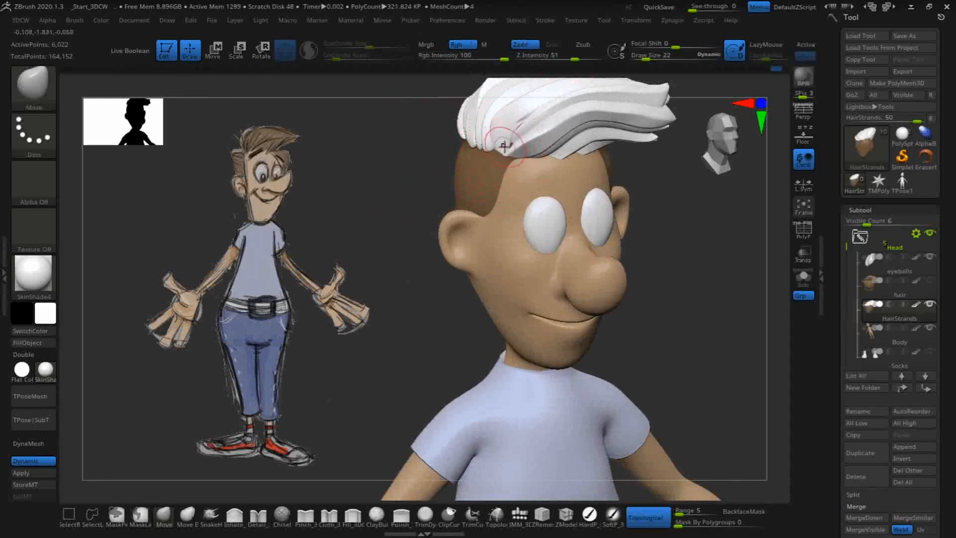
key(bracketleft)
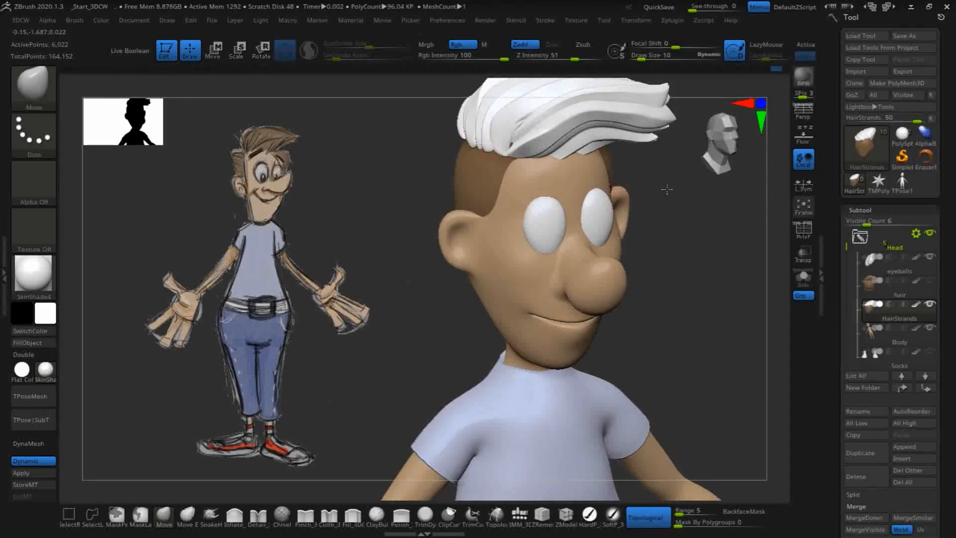
mouse_move(650, 184)
mouse_down()
mouse_move(676, 181)
mouse_move(570, 133)
mouse_up()
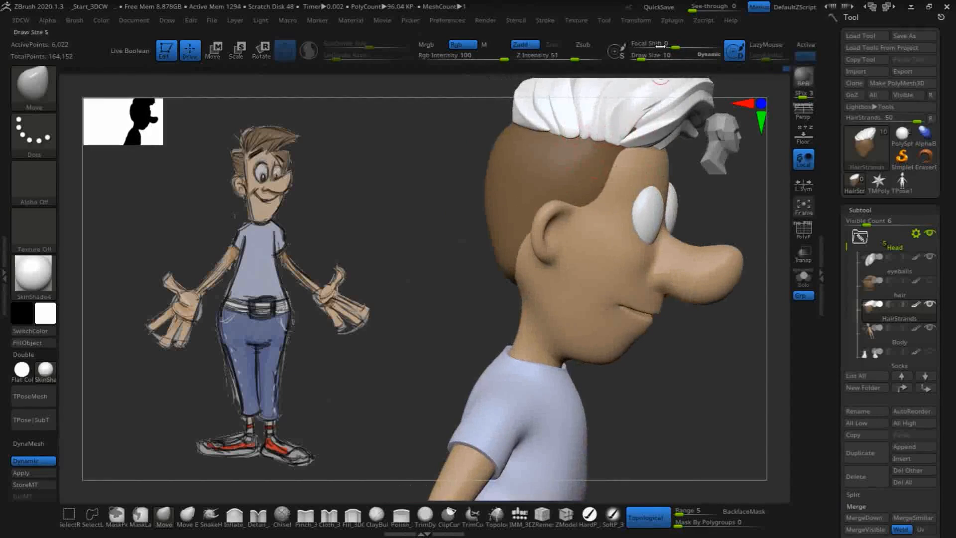
drag(730, 205, 637, 131)
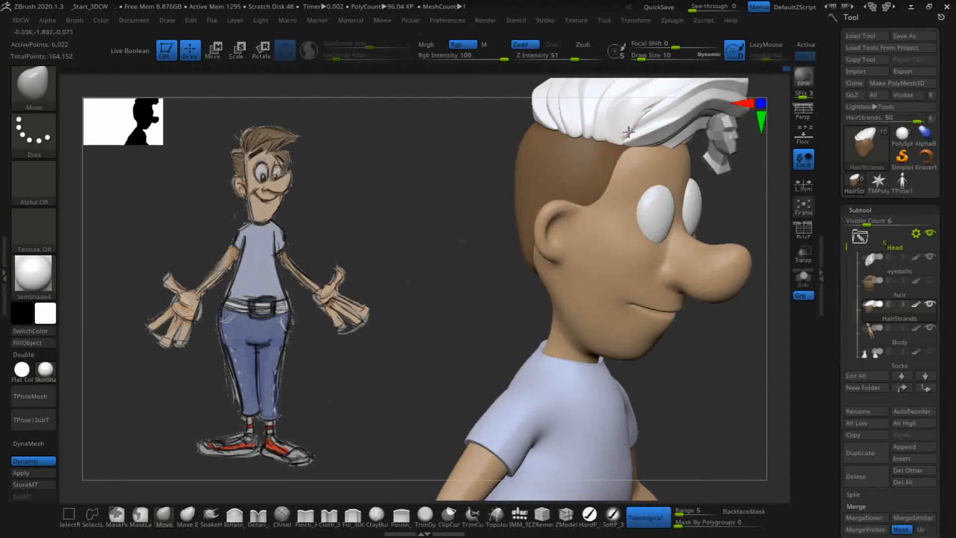
drag(384, 166, 435, 179)
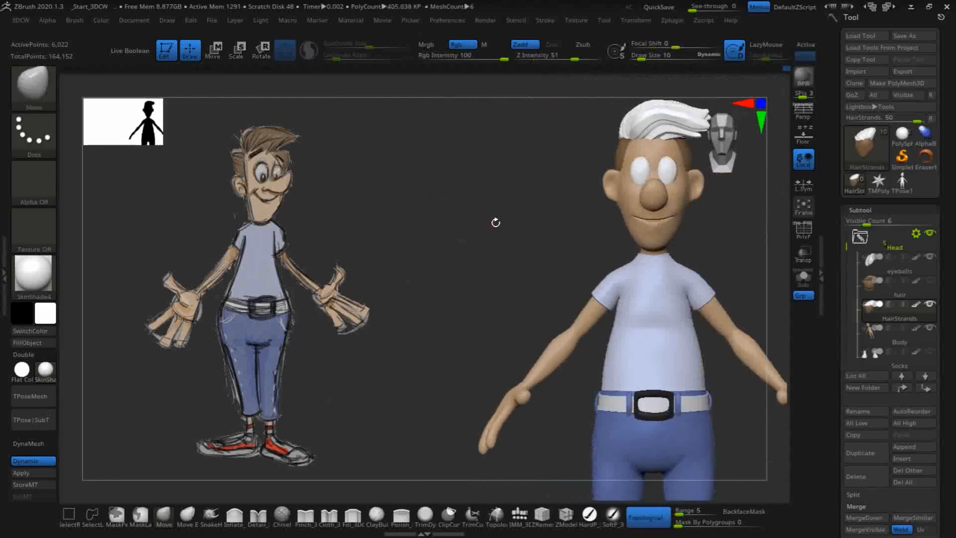
Save the character tool as a new version named 3dGT_mascot_06 in the 3dGenToolkit folder.
alt+drag(495, 223, 427, 222)
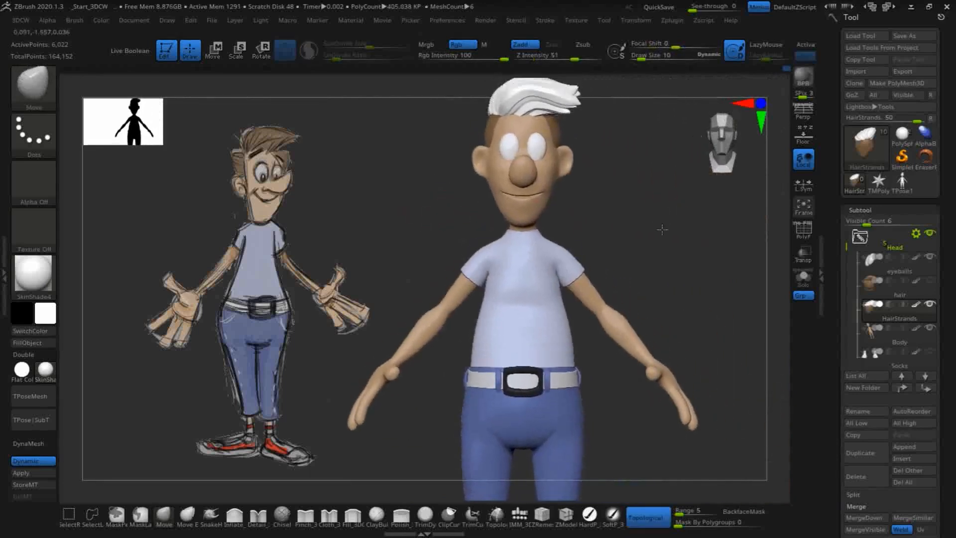
drag(662, 229, 625, 139)
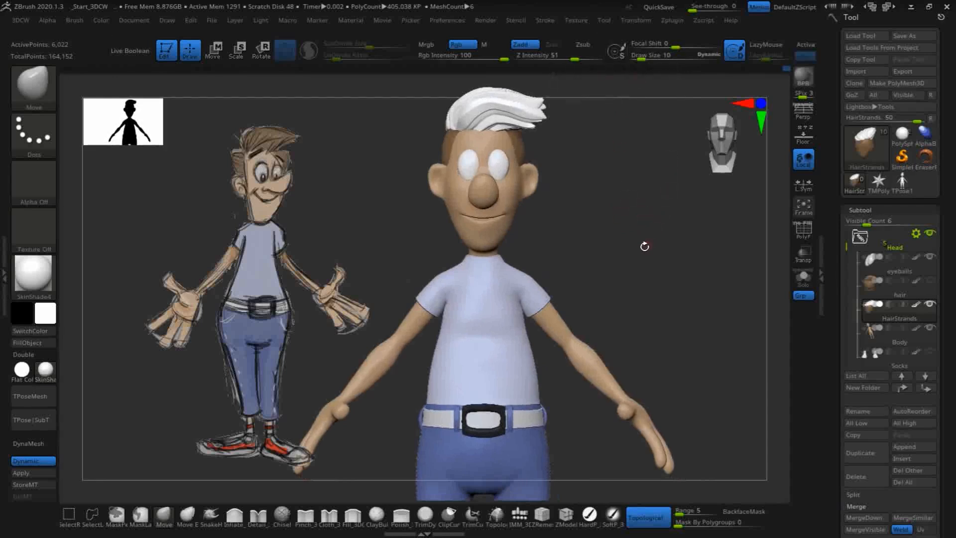
key(ctrl)
key(ctrl)
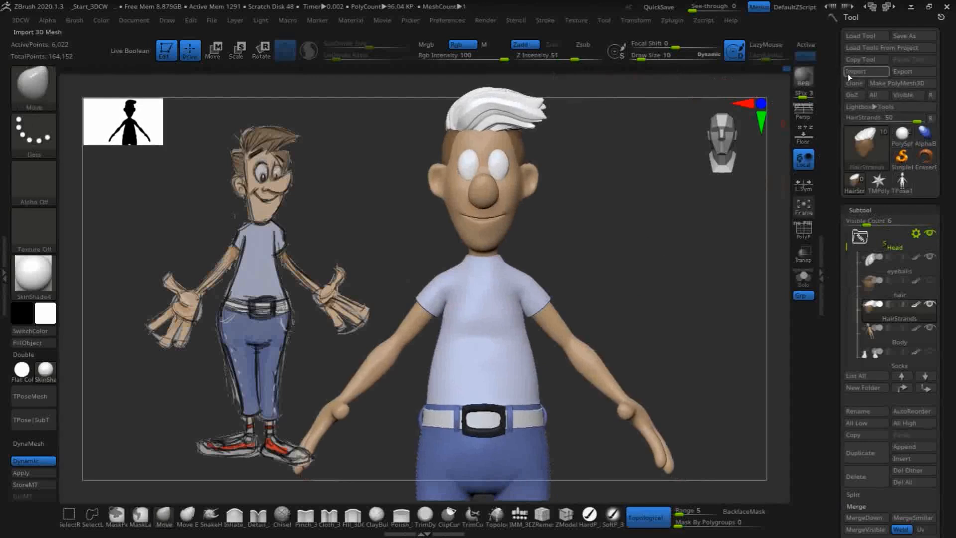
click(906, 35)
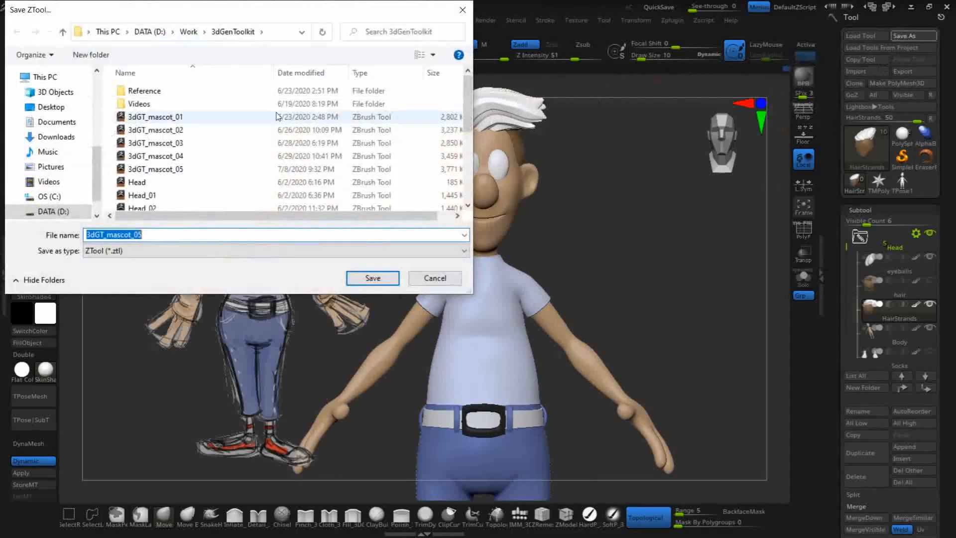
click(161, 169)
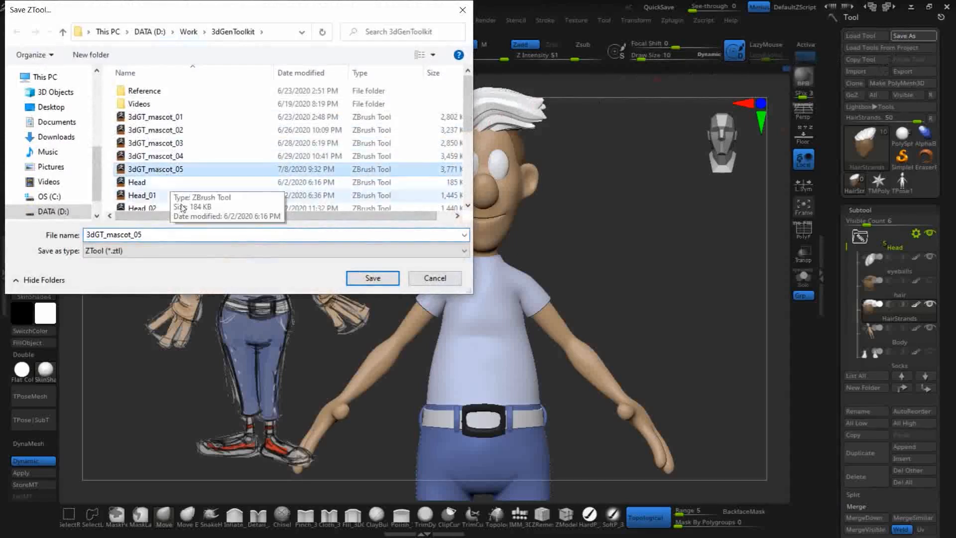
double_click(147, 233)
text(3dGT_mascot_06)
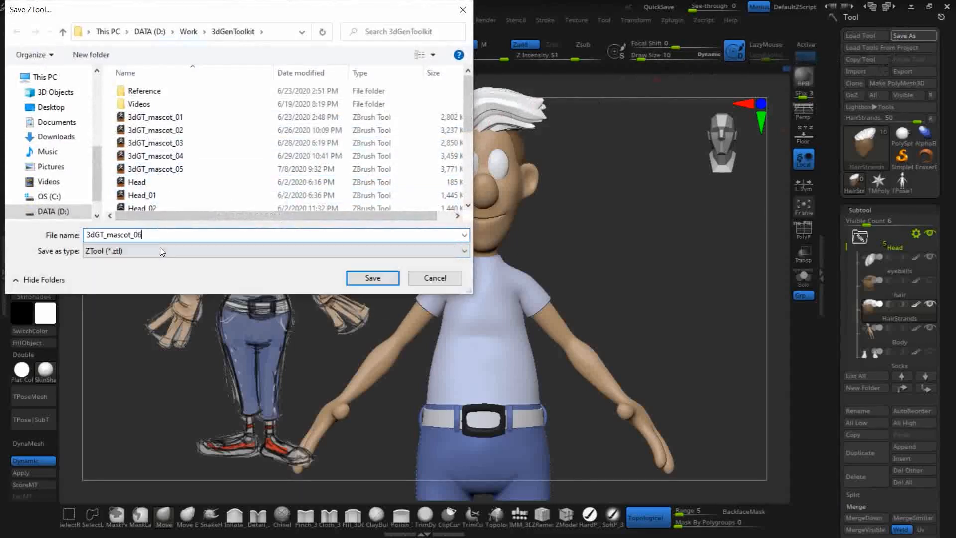
click(372, 278)
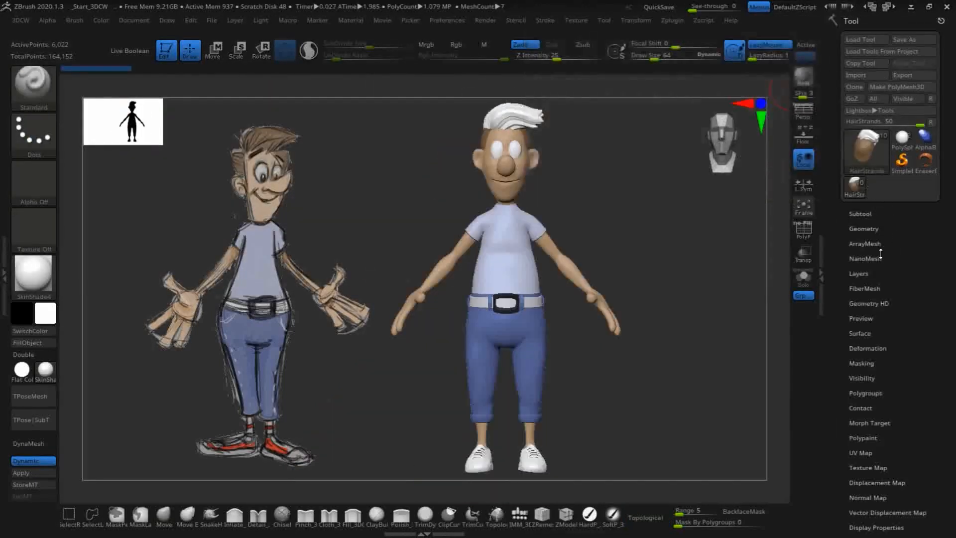
Fill the HairStrands subtool with the brown colour picked from the scalp hair at the side of the head.
click(860, 214)
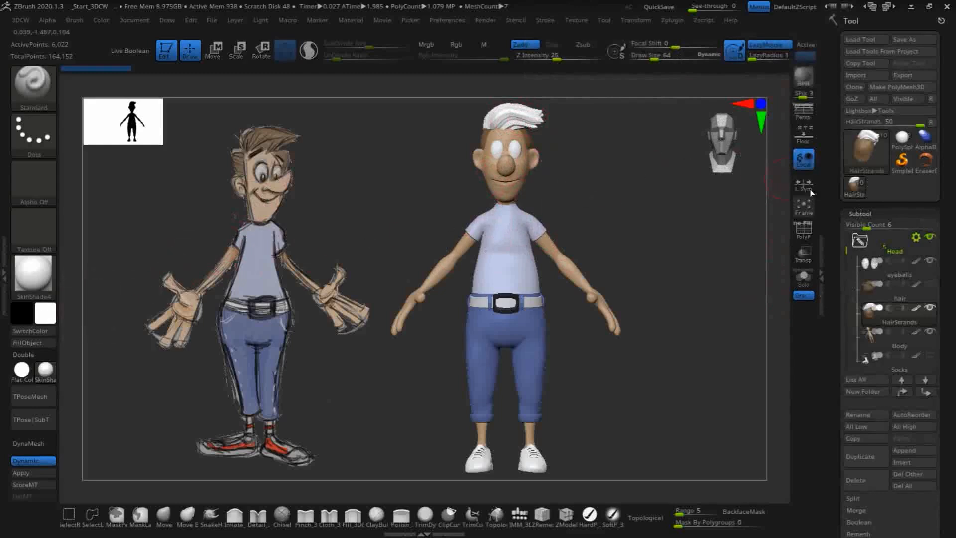
mouse_move(889, 314)
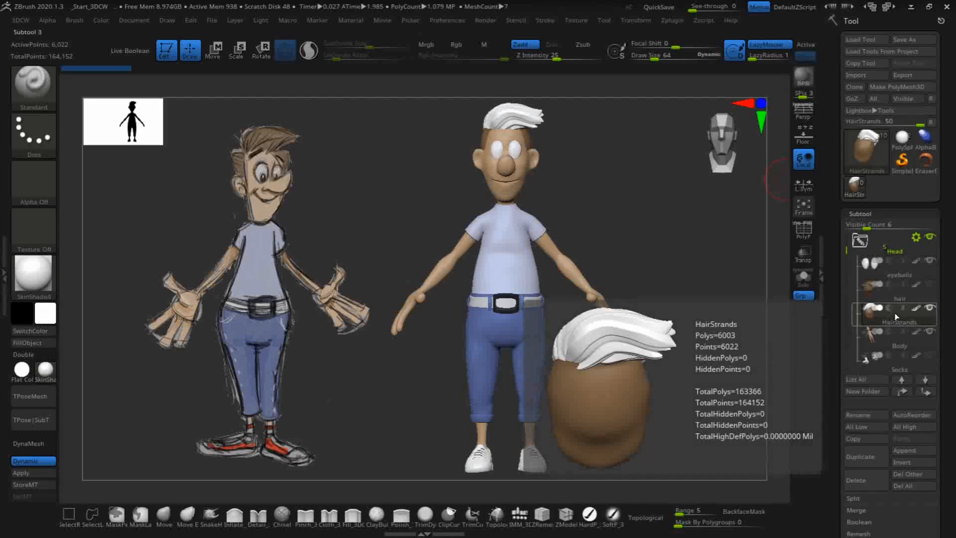
mouse_move(896, 296)
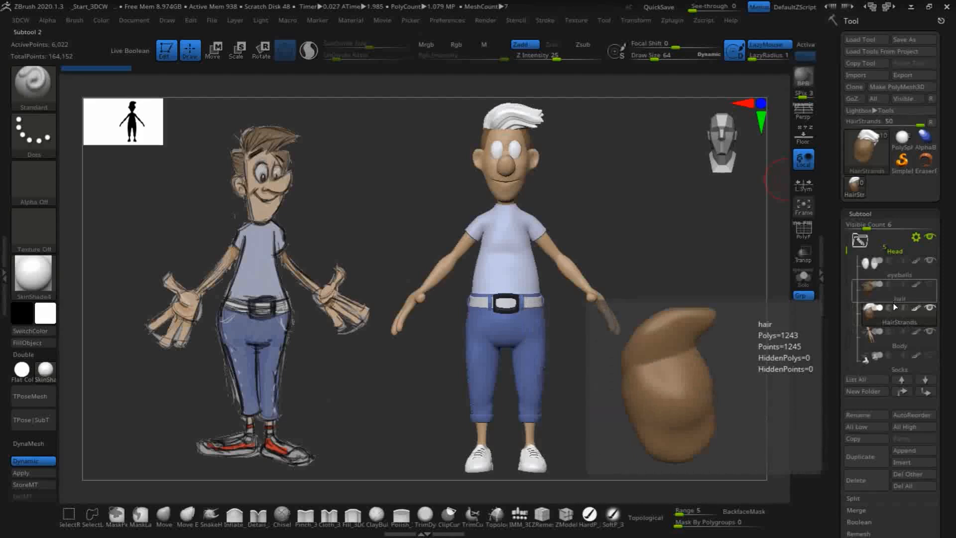
click(894, 312)
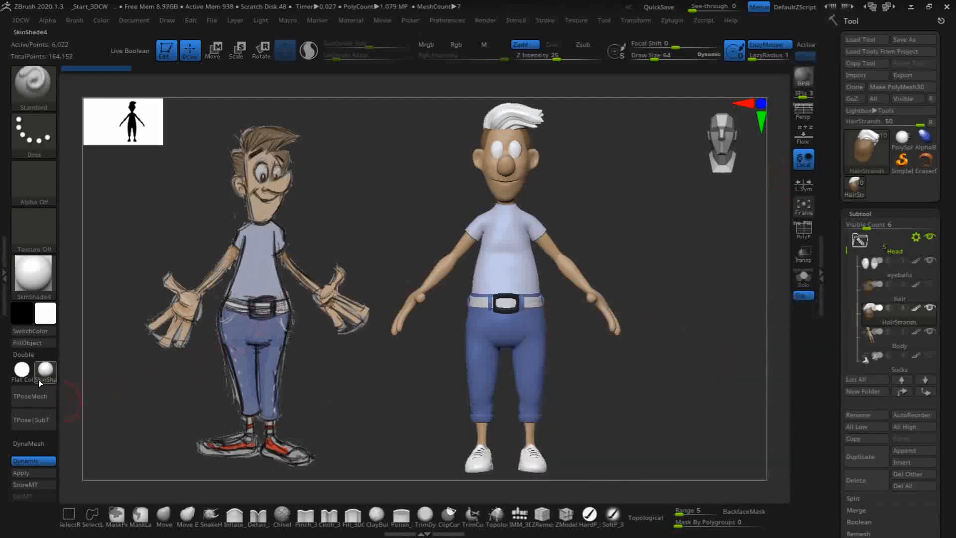
drag(45, 312, 483, 139)
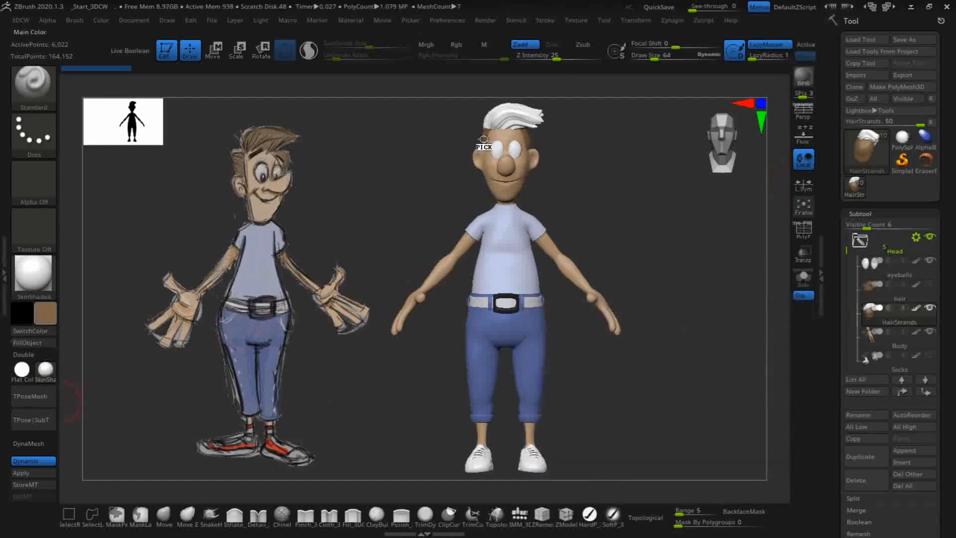
click(31, 344)
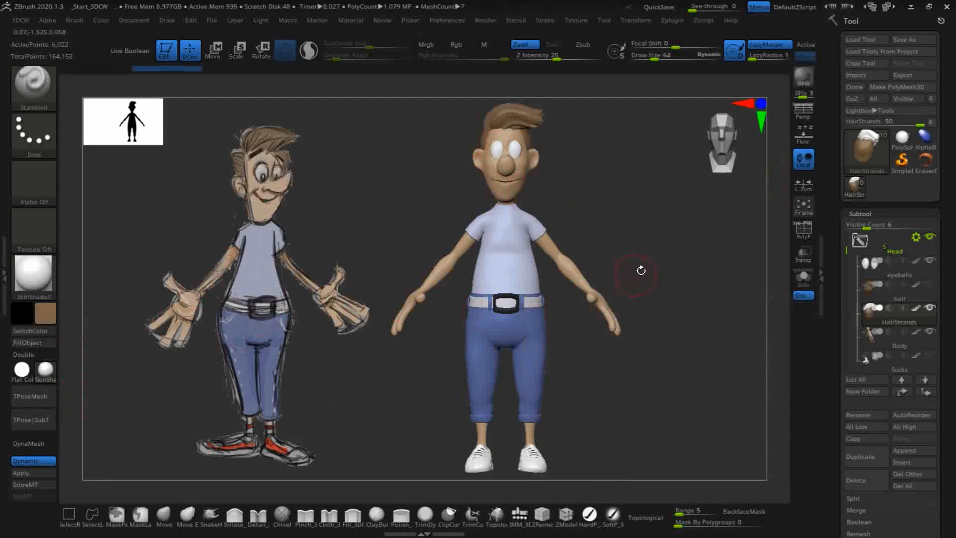
drag(641, 270, 614, 136)
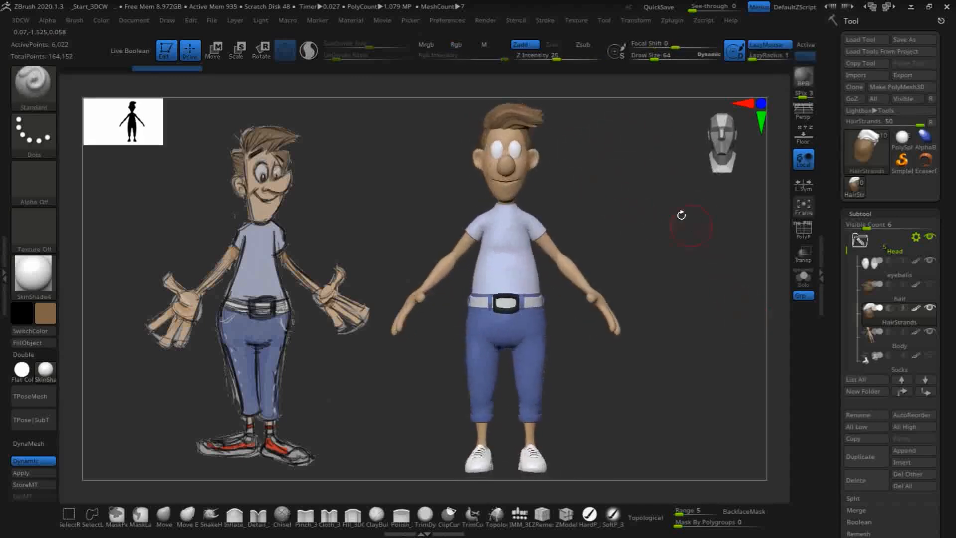